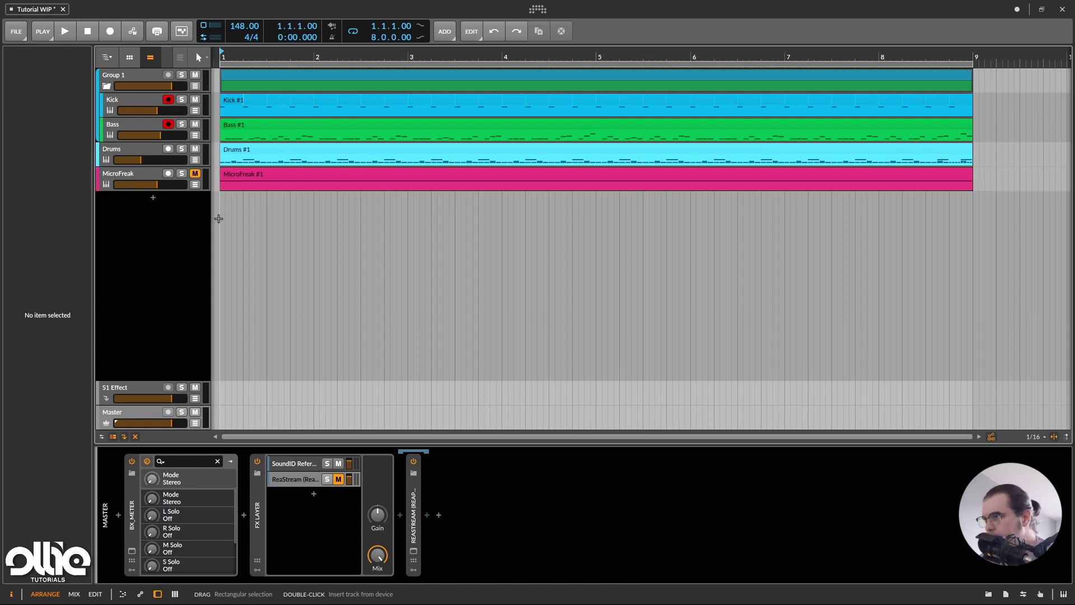
# Step: Add a new instrument track, Inst 4, below the MicroFreak track
pyautogui.rightClick(150, 206)
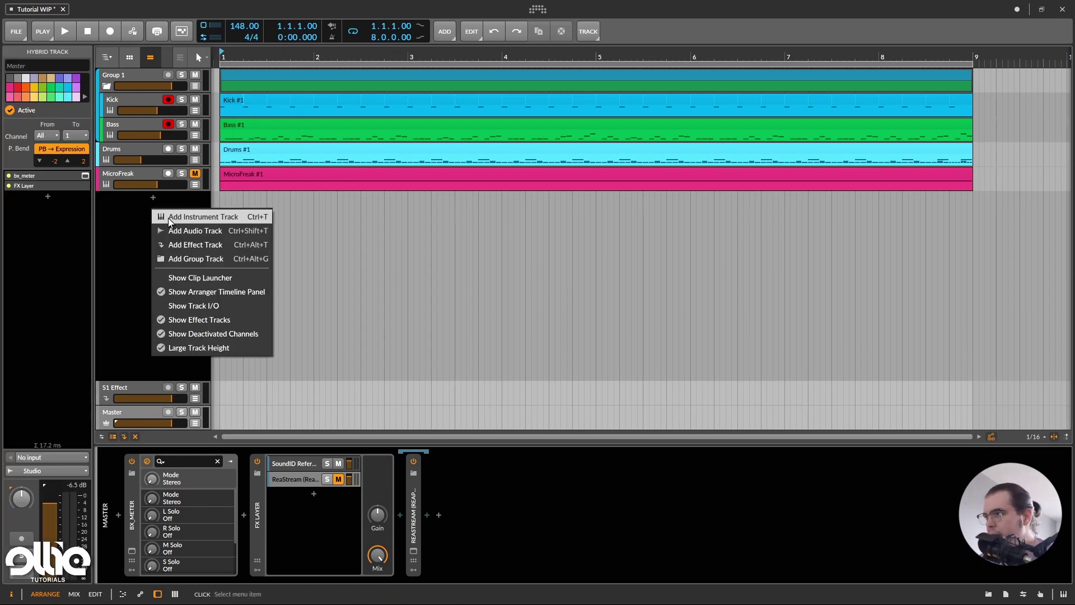
pyautogui.click(168, 218)
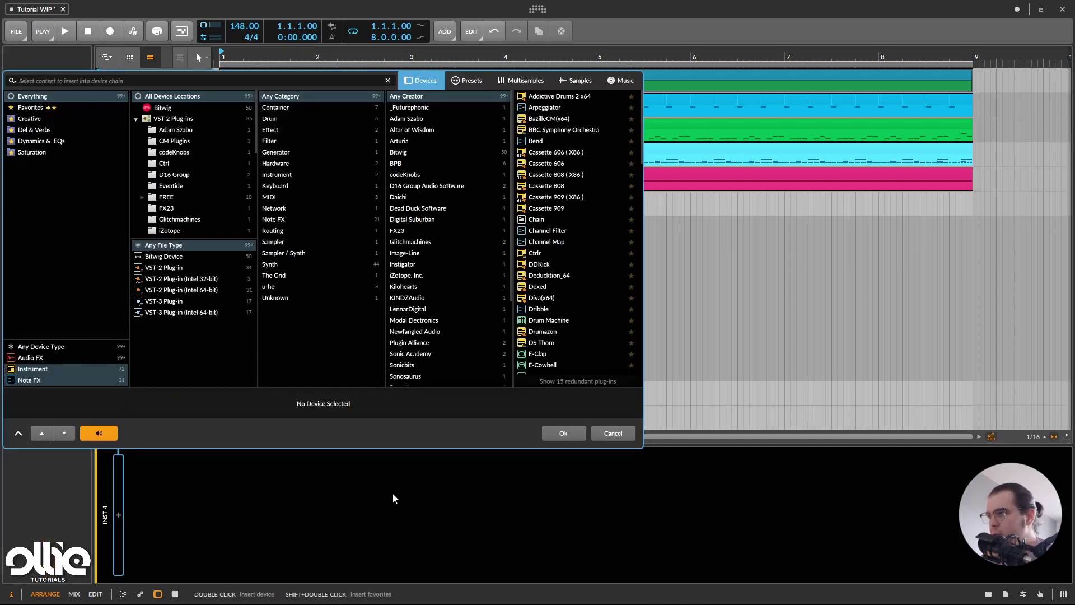
# Step: Search the device browser for 'Serum' and load Serum_x64 onto the new track
pyautogui.click(123, 513)
pyautogui.write('Serum')
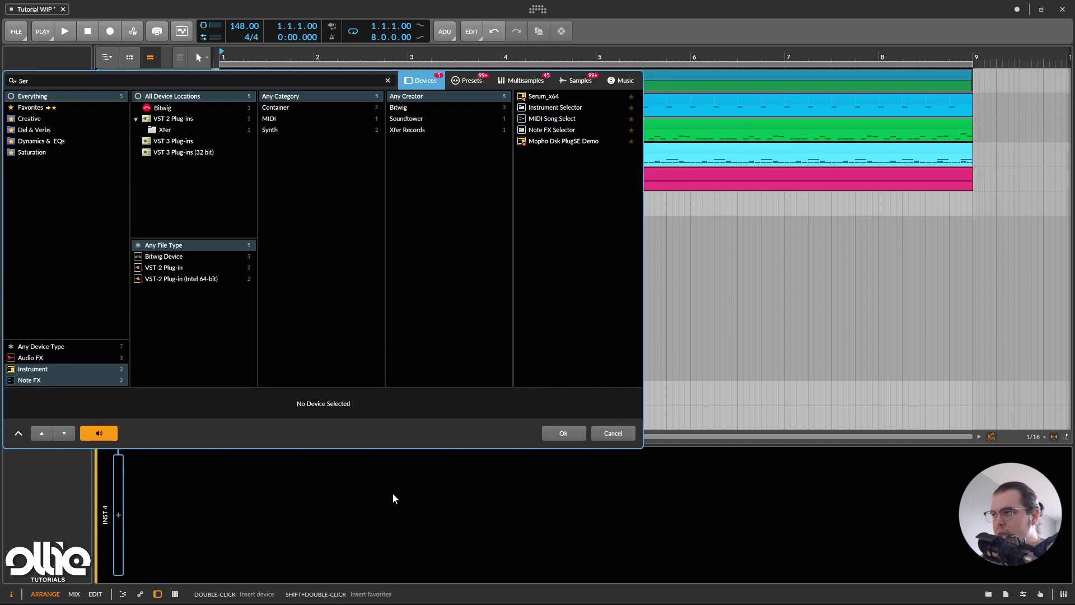
pyautogui.doubleClick(551, 96)
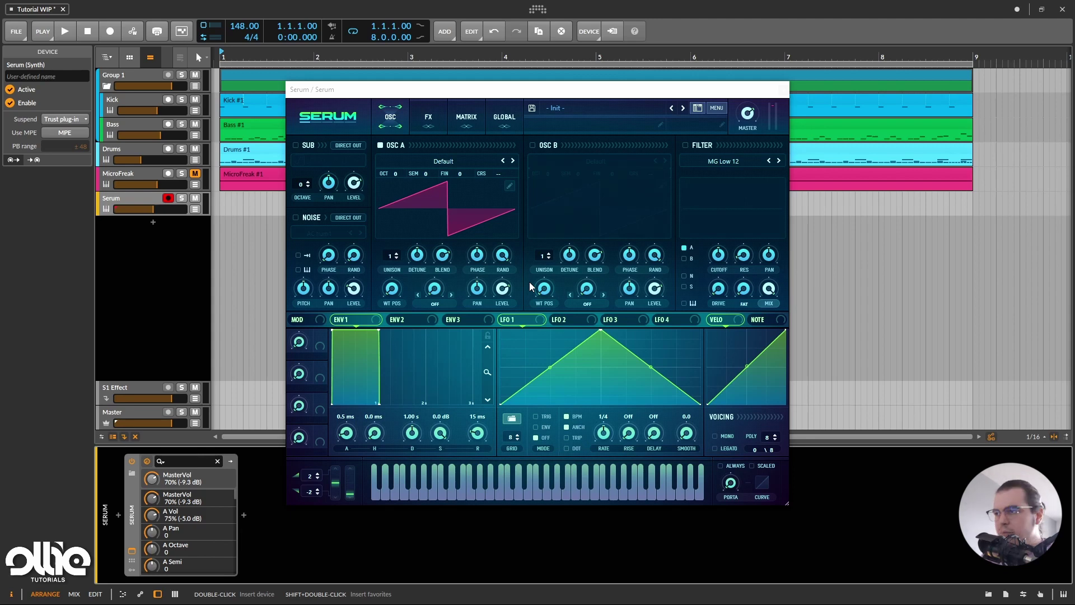
# Step: Switch oscillator A's wavetable from Default to Analog > Basic Mini
pyautogui.click(445, 162)
pyautogui.moveTo(461, 211)
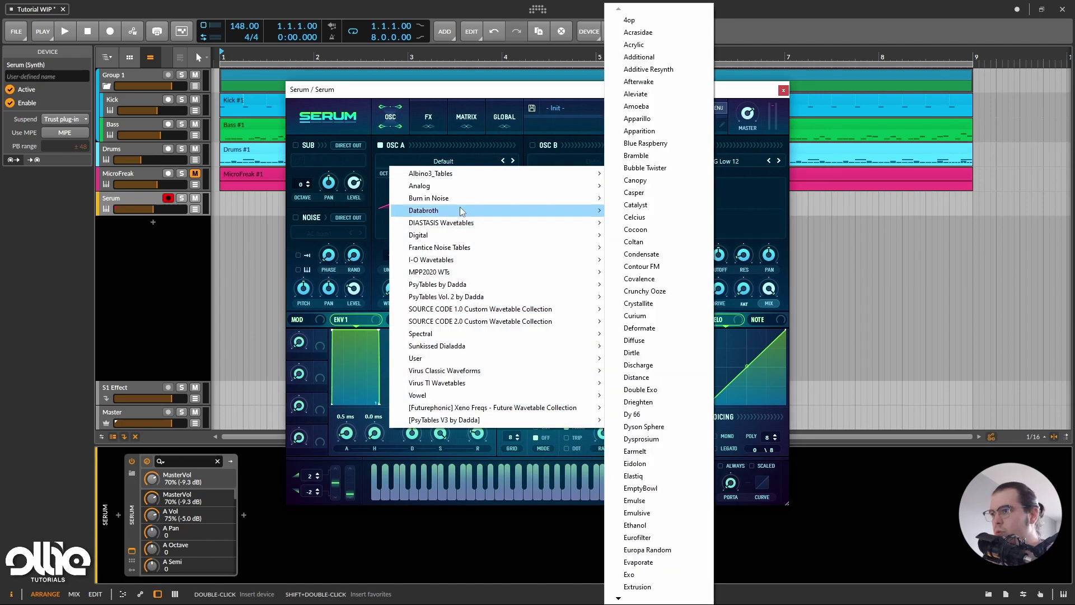
pyautogui.moveTo(452, 188)
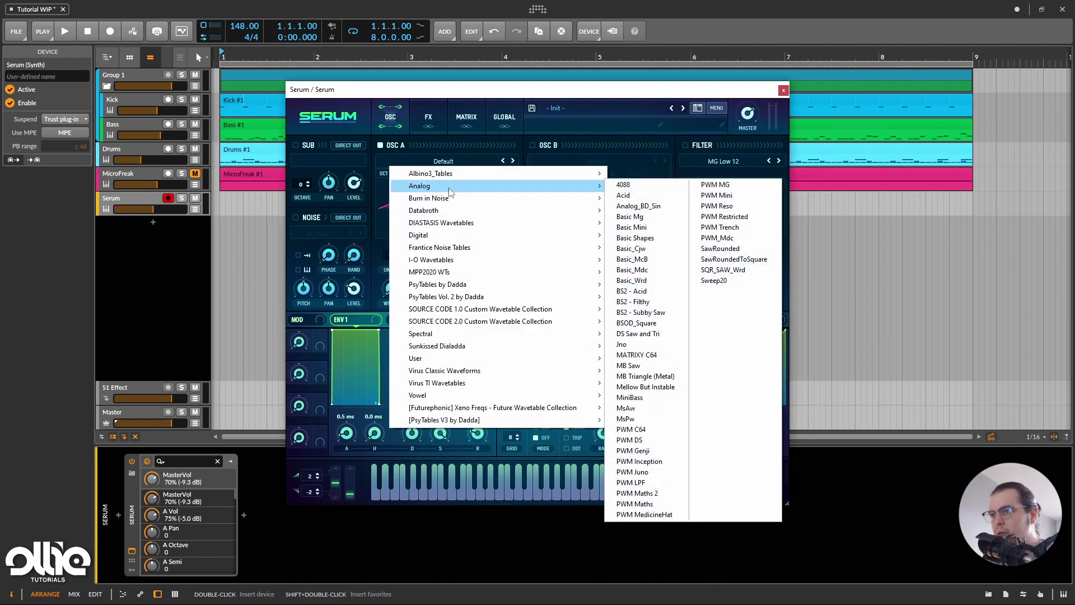
pyautogui.click(636, 229)
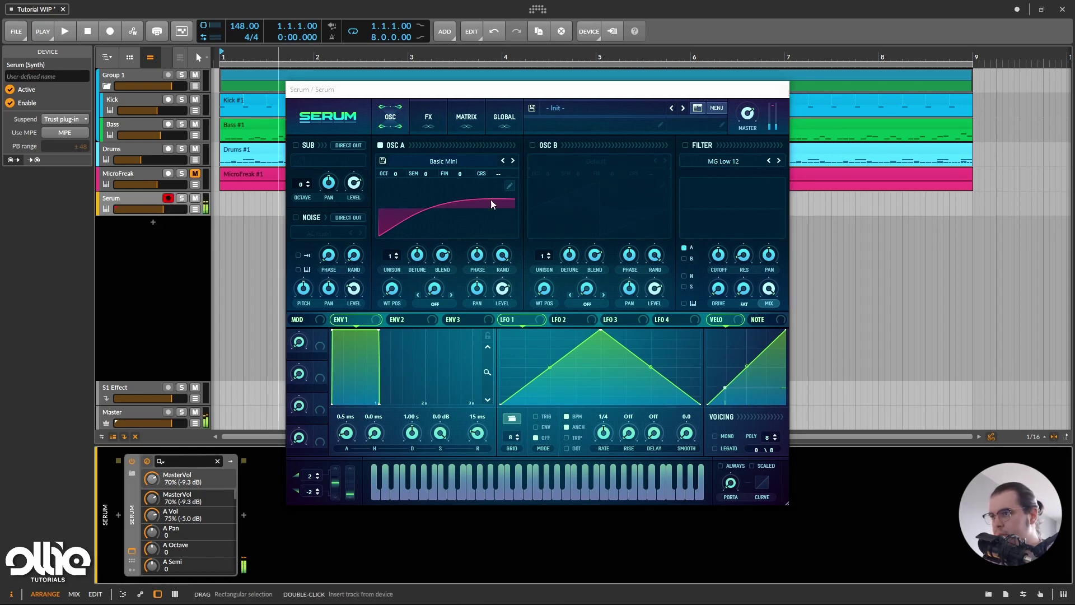
# Step: Copy oscillator A's waveform into oscillator B and turn B's level down to 0
pyautogui.click(509, 186)
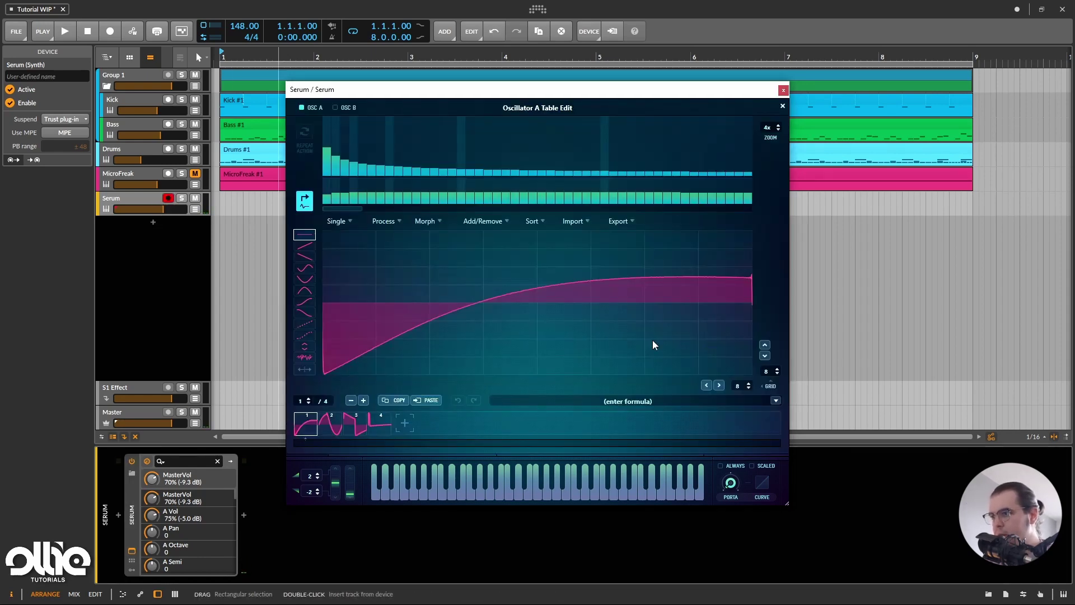
pyautogui.click(349, 109)
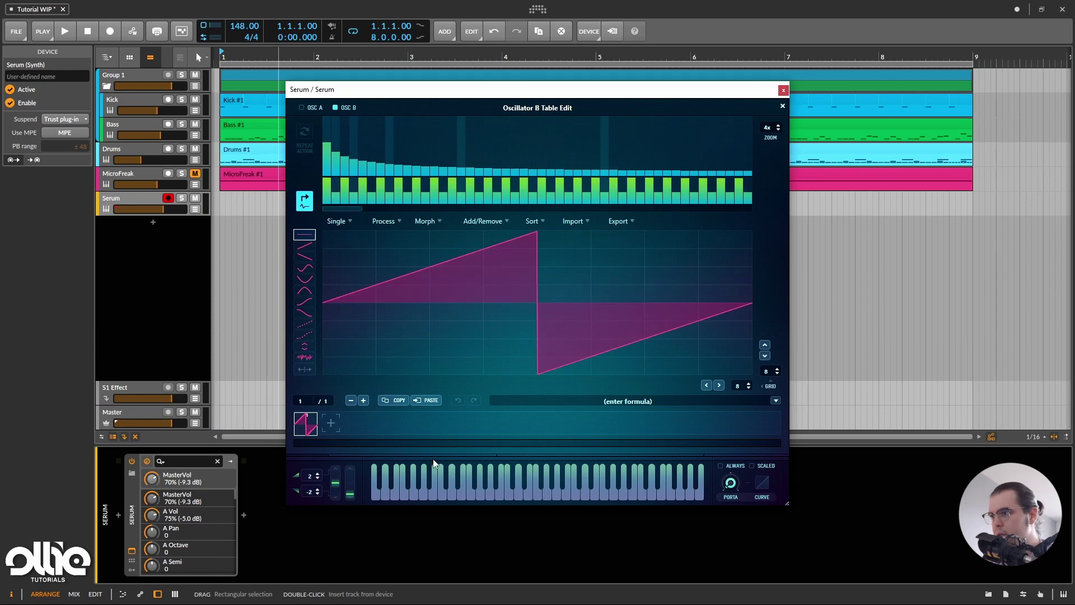
pyautogui.click(426, 399)
pyautogui.click(782, 107)
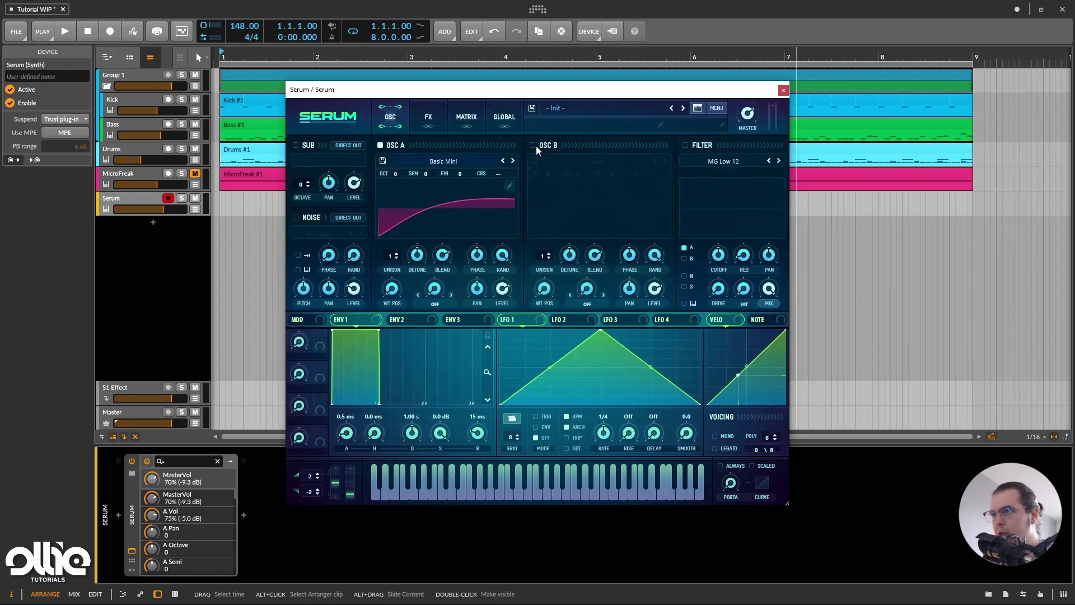
pyautogui.moveTo(660, 288); pyautogui.dragTo(660, 336)
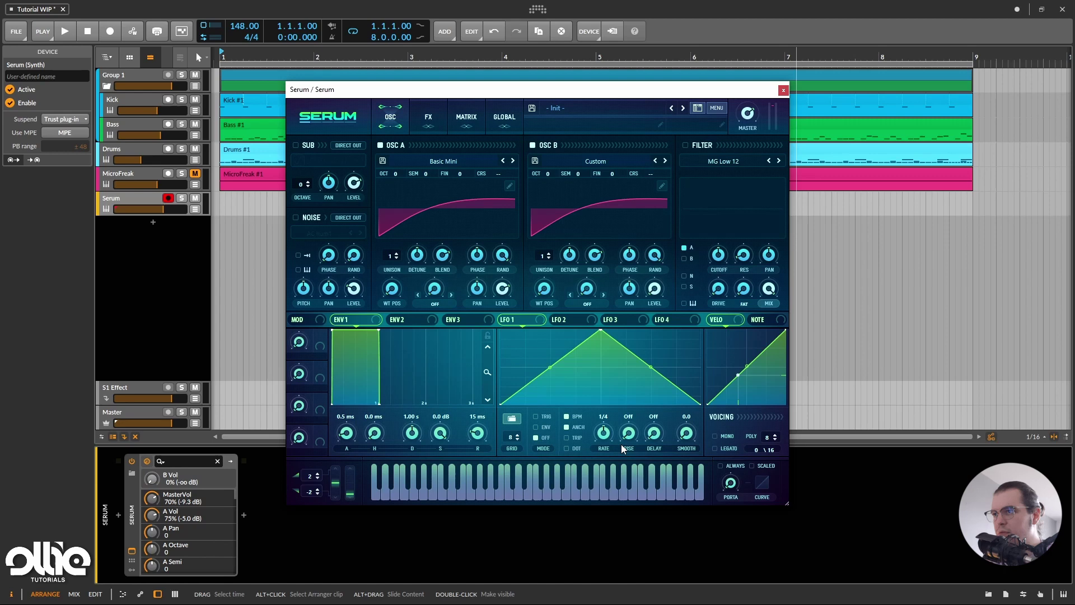
# Step: Set oscillator A's warp to FM (from B) at 100, keeping its octave at 0
pyautogui.click(435, 304)
pyautogui.click(470, 255)
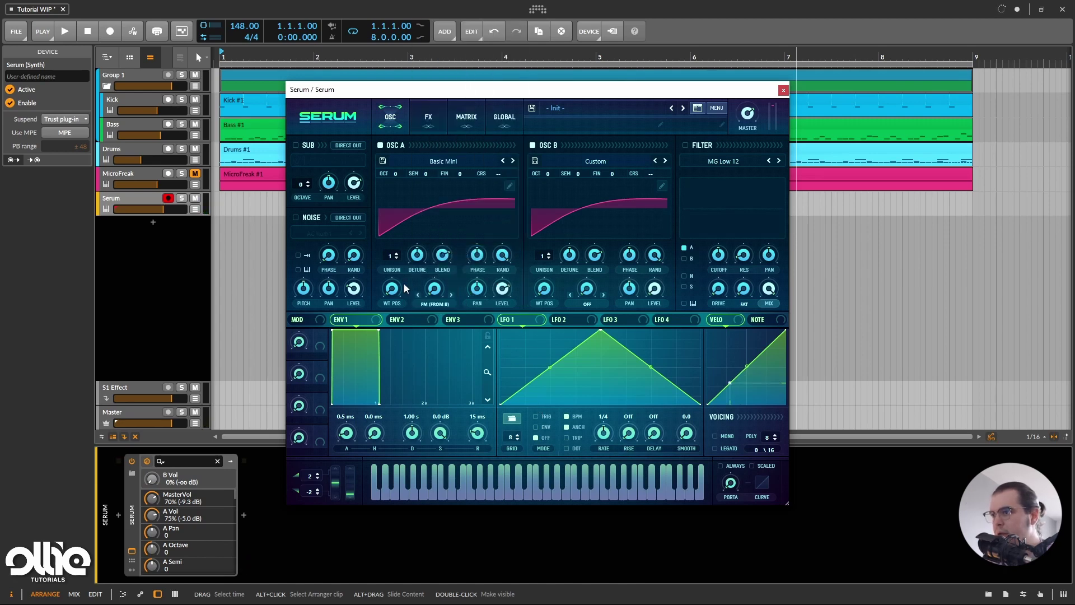
pyautogui.moveTo(440, 292); pyautogui.dragTo(441, 250)
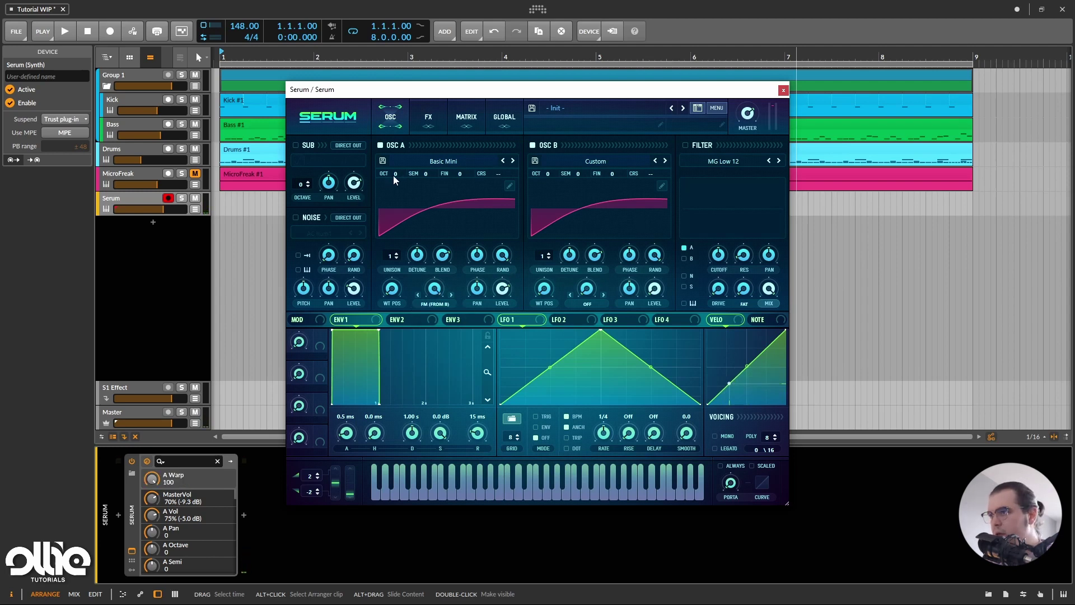
pyautogui.moveTo(395, 176); pyautogui.dragTo(401, 176)
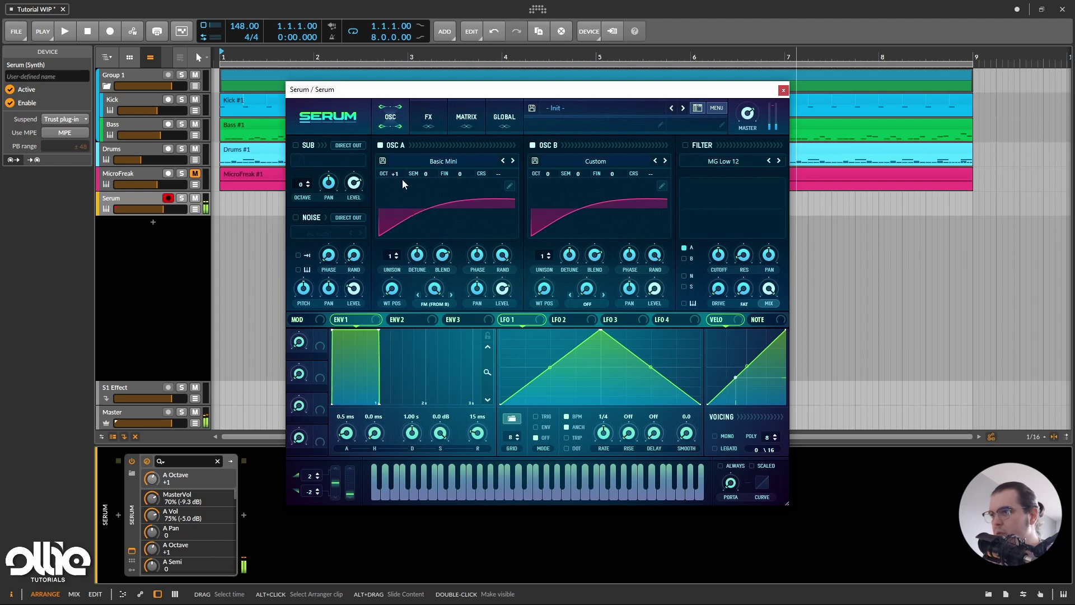
pyautogui.click(399, 174)
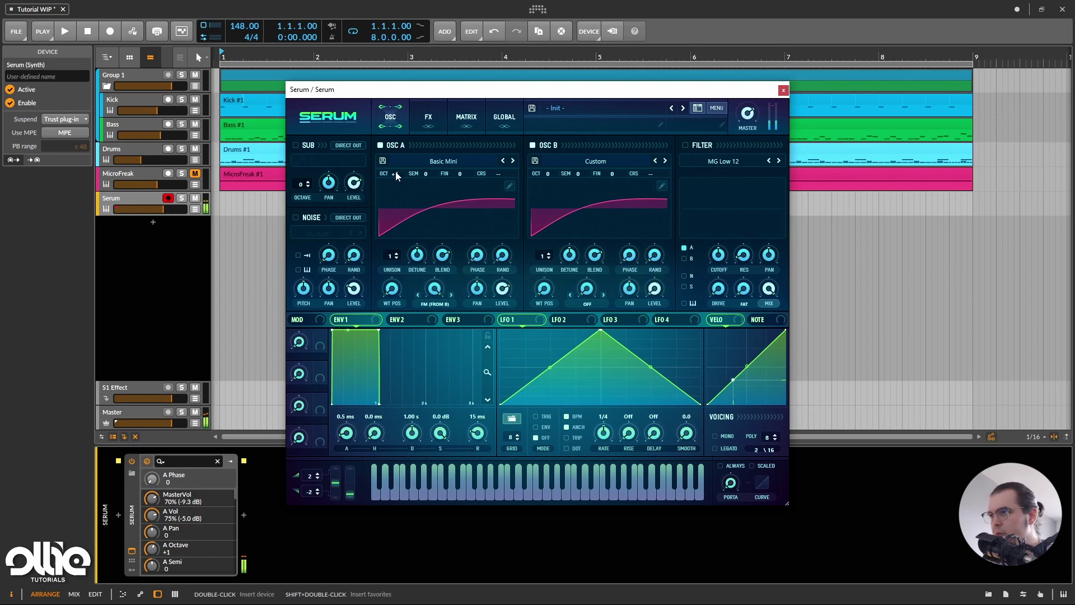
pyautogui.moveTo(396, 172); pyautogui.dragTo(397, 179)
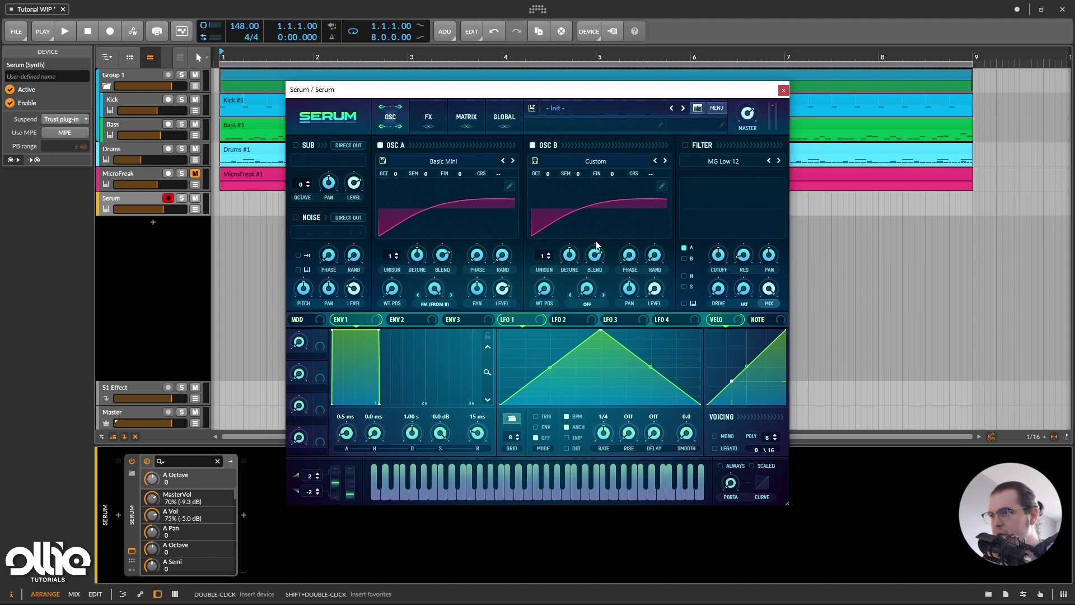
# Step: Close Serum and insert an Arpeggiator before it on the Serum track
pyautogui.click(783, 91)
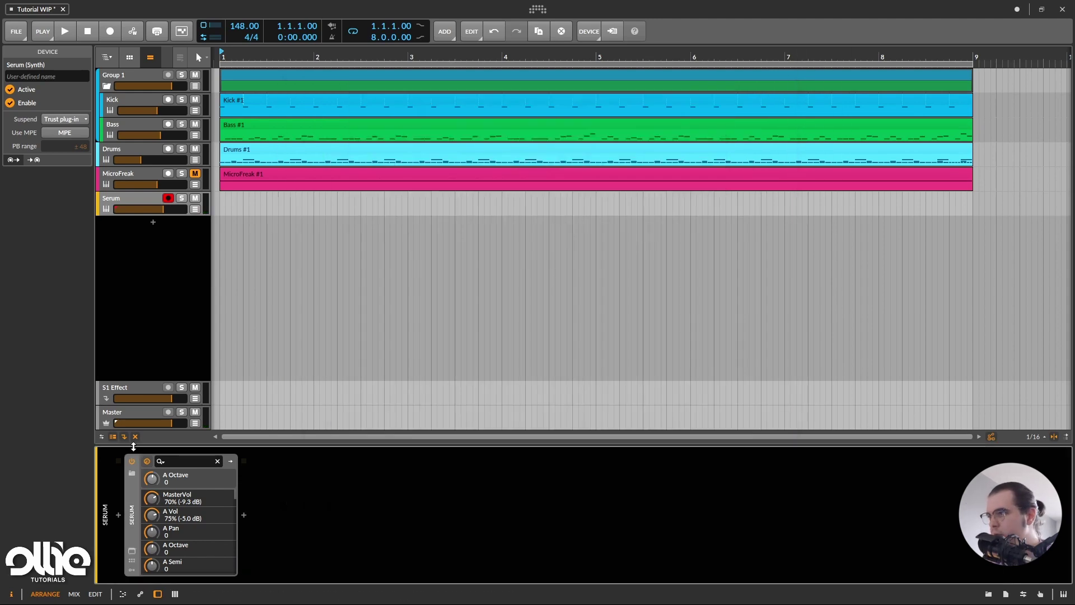
pyautogui.click(120, 515)
pyautogui.write('arp')
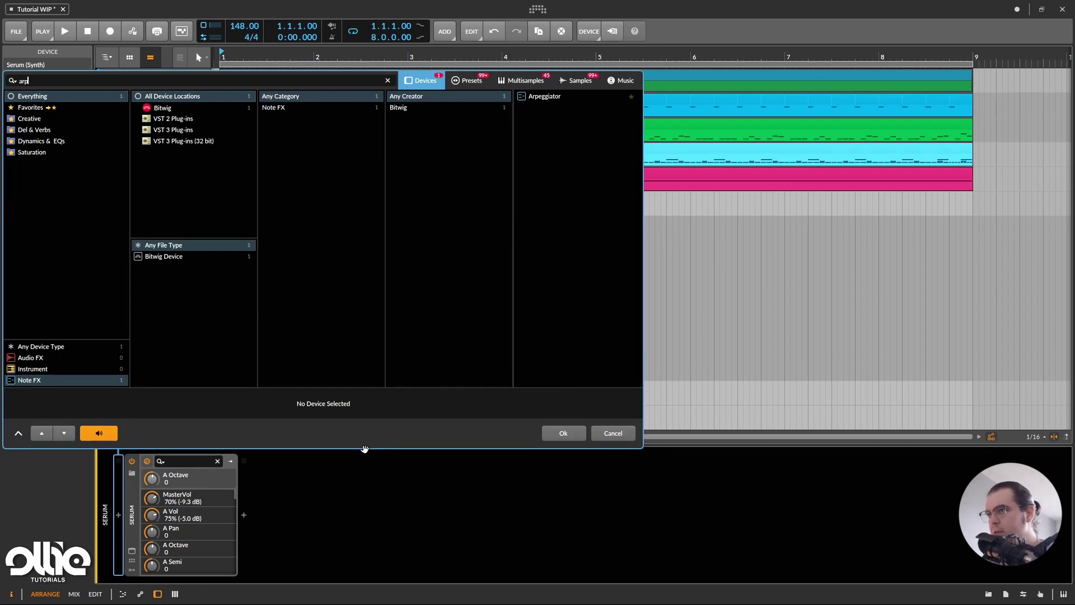
pyautogui.doubleClick(556, 96)
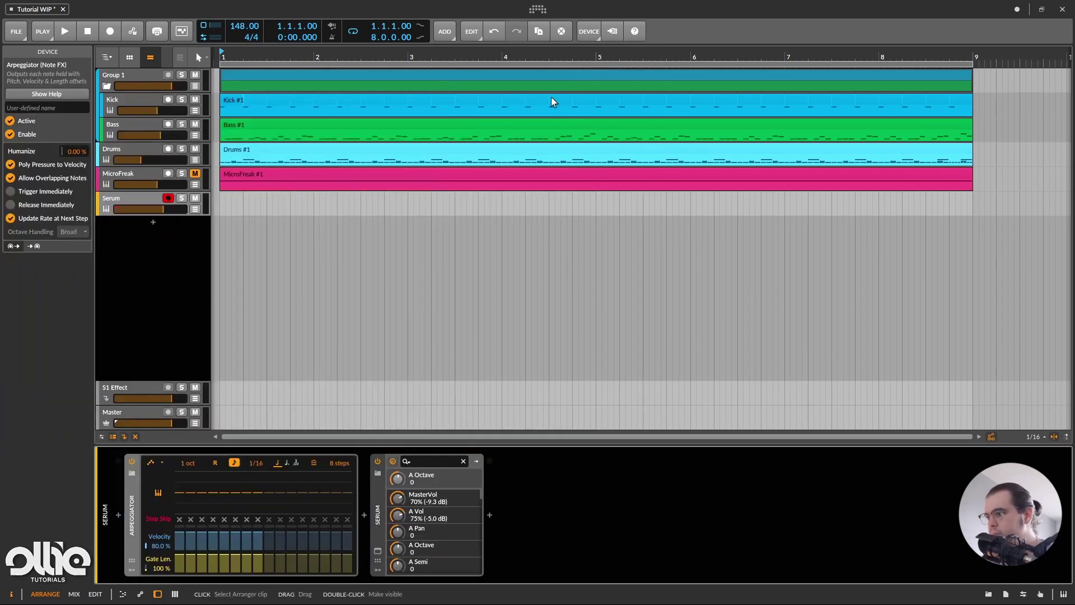
# Step: Create an eight-bar clip over bars 1–9 holding one long G#0 note
pyautogui.click(217, 205)
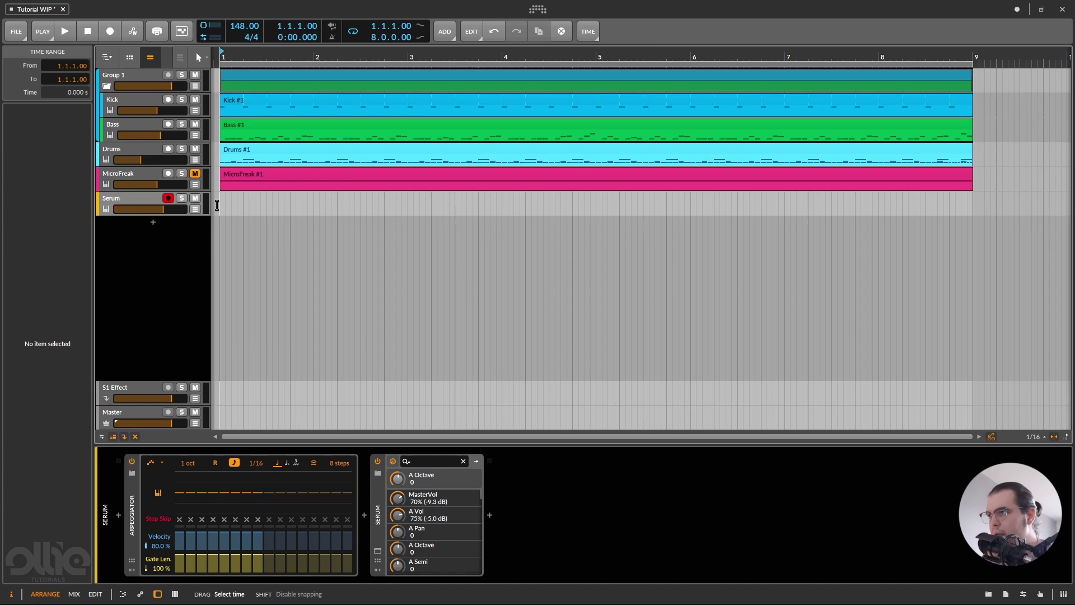
pyautogui.moveTo(217, 205); pyautogui.dragTo(972, 201)
pyautogui.moveTo(221, 210); pyautogui.dragTo(222, 212)
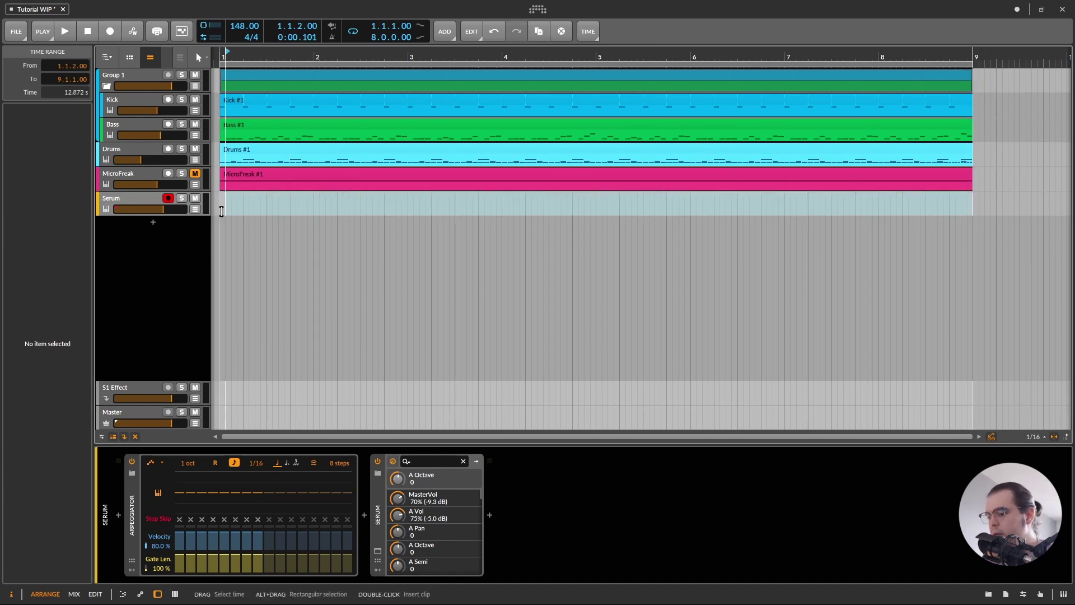
pyautogui.doubleClick(222, 211)
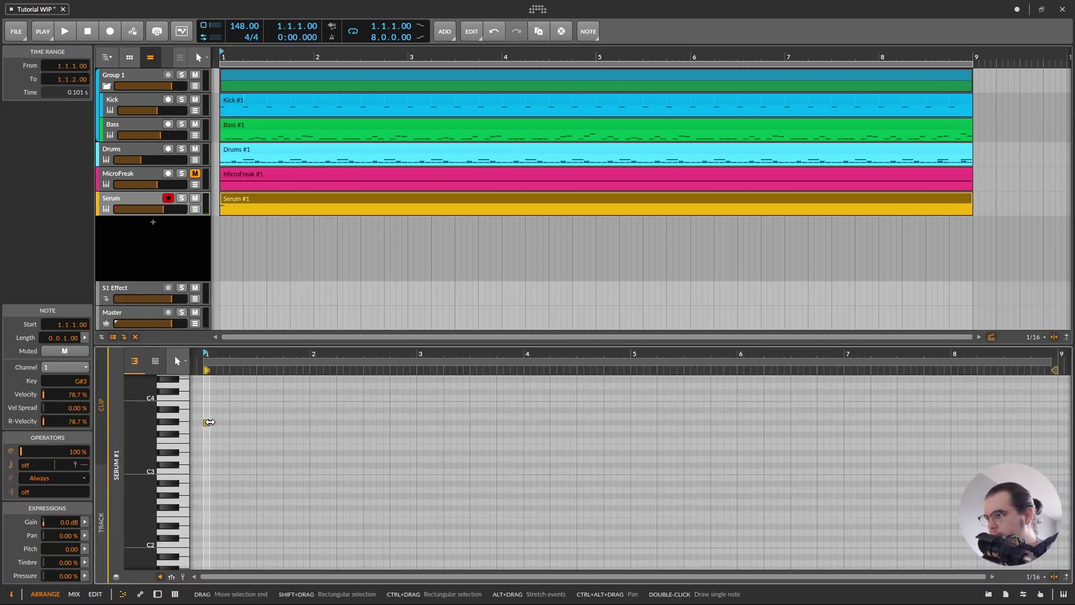
pyautogui.doubleClick(215, 421)
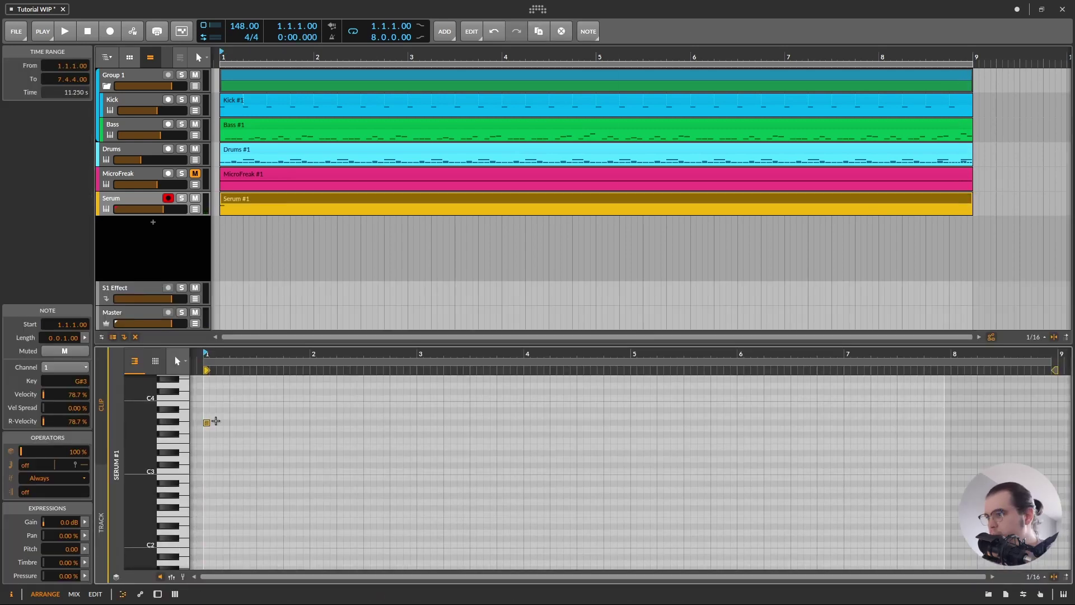
pyautogui.moveTo(209, 422); pyautogui.dragTo(831, 417)
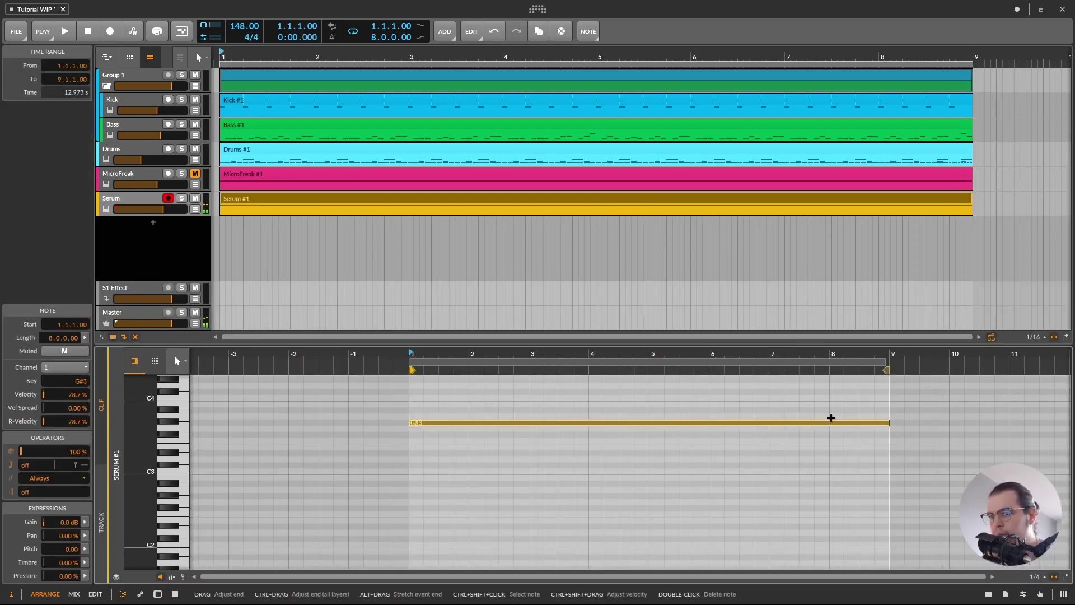
pyautogui.hotkey('shift', 'Down')
pyautogui.hotkey('shift', 'Down')
pyautogui.hotkey('shift', 'Down')
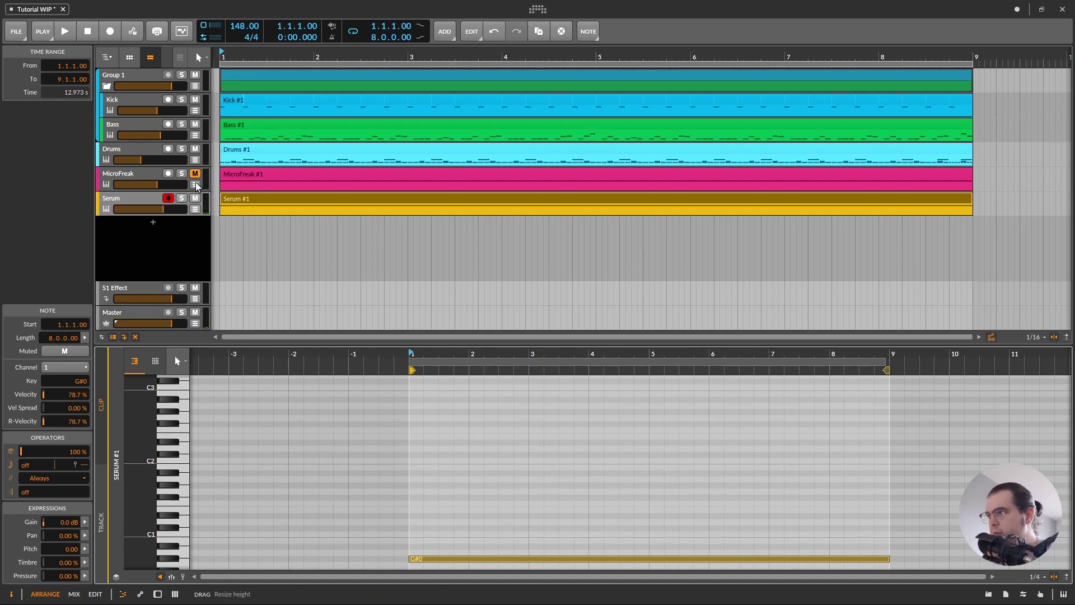
# Step: Solo the Serum track, start playback, and show its device chain
pyautogui.click(182, 197)
pyautogui.press('space')
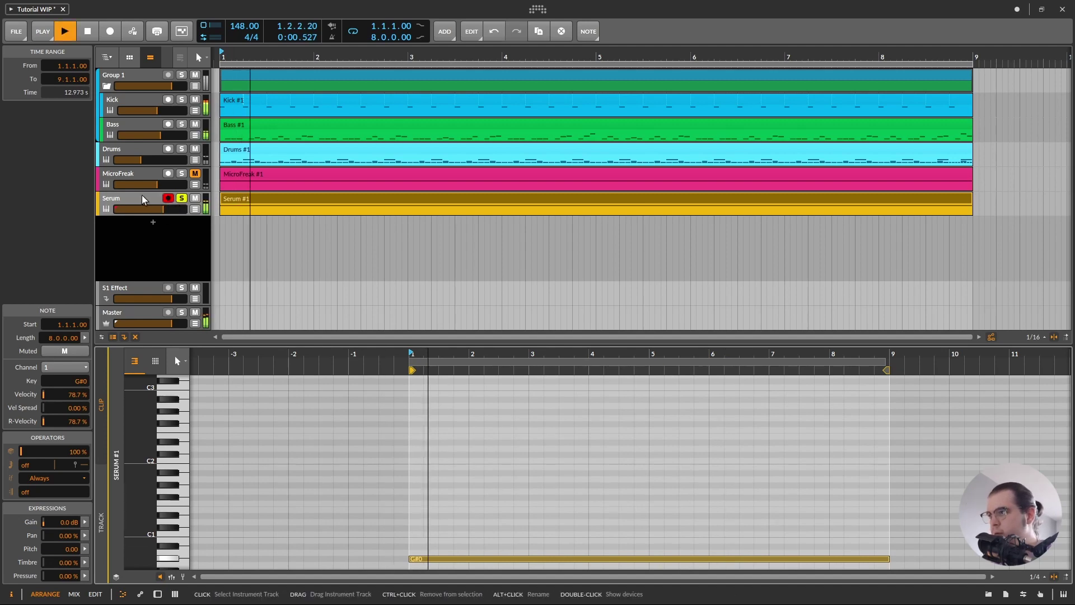
pyautogui.doubleClick(143, 197)
# Step: Audition the 1/16, 8-step arpeggio and set its gate length to 90%
pyautogui.press('space')
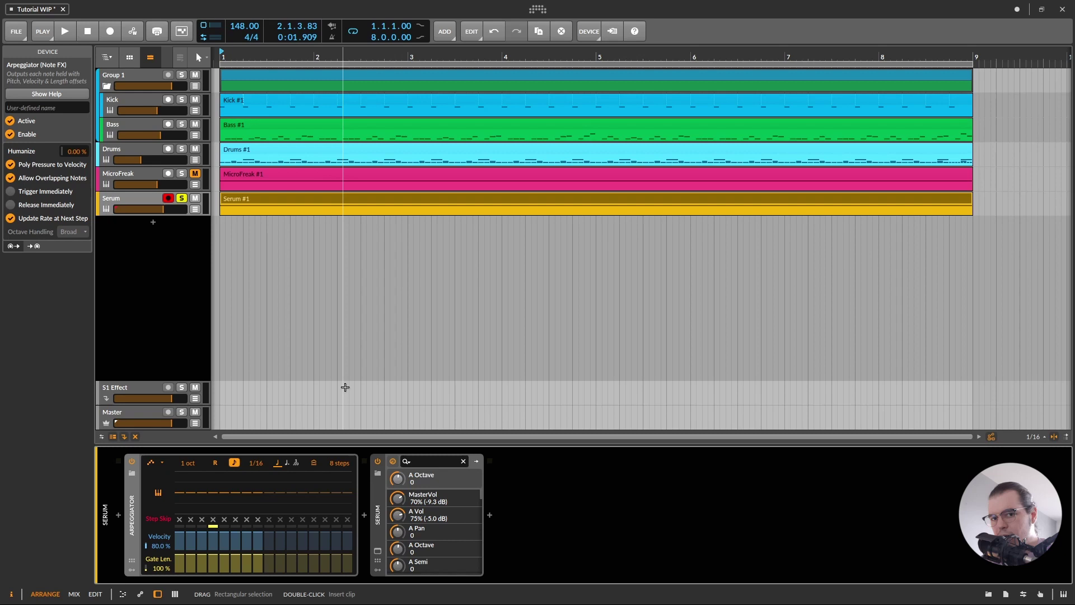
pyautogui.press('space')
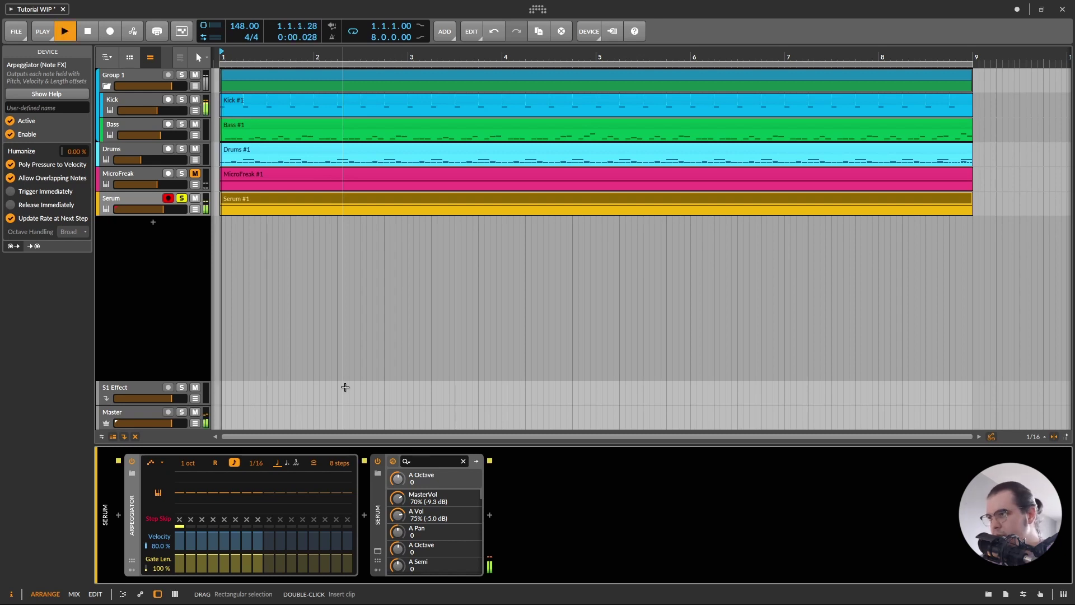
pyautogui.press('space')
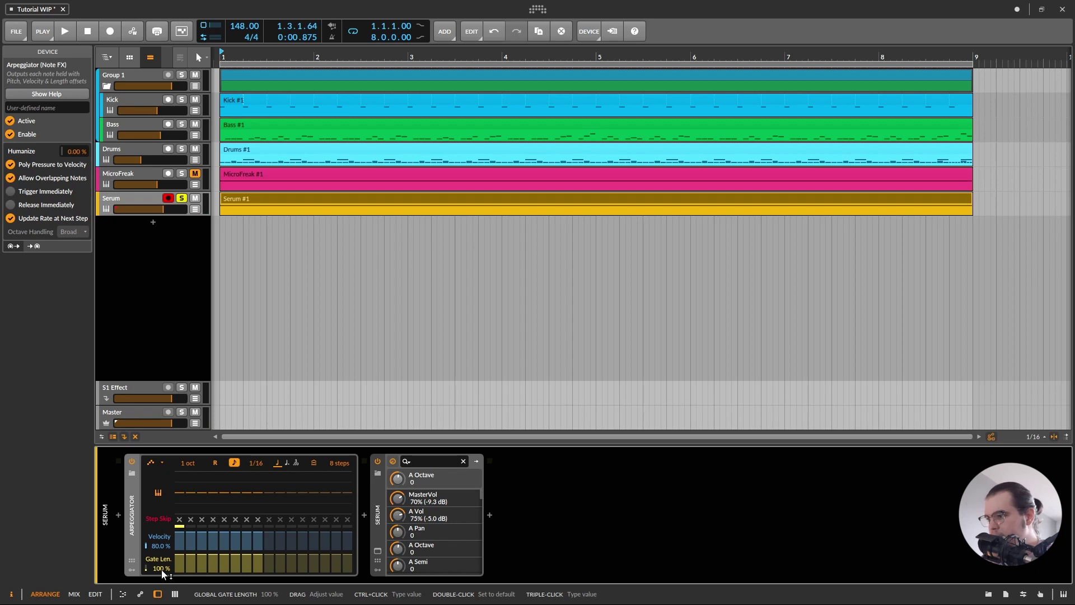
pyautogui.keyDown('ctrl'); pyautogui.click(161, 569); pyautogui.keyUp('ctrl')
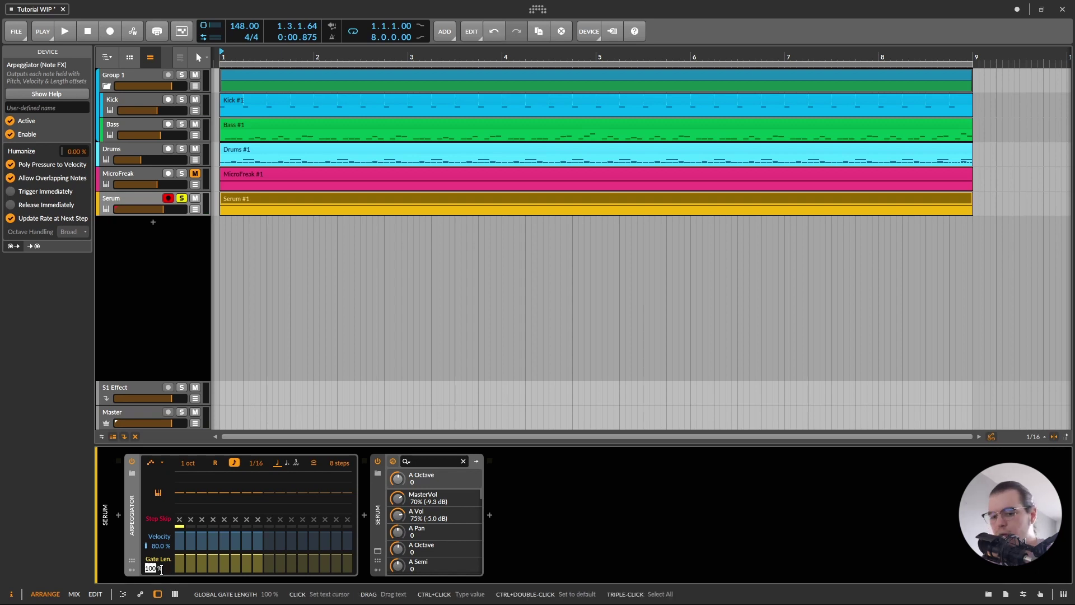
pyautogui.write('90')
pyautogui.press('Return')
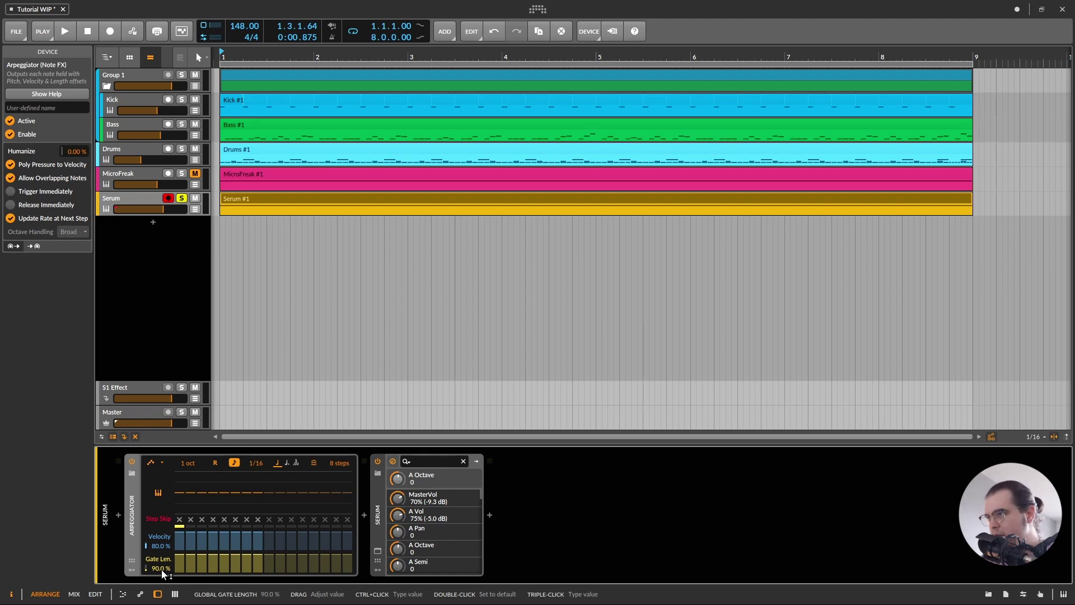
pyautogui.press('space')
pyautogui.press('space')
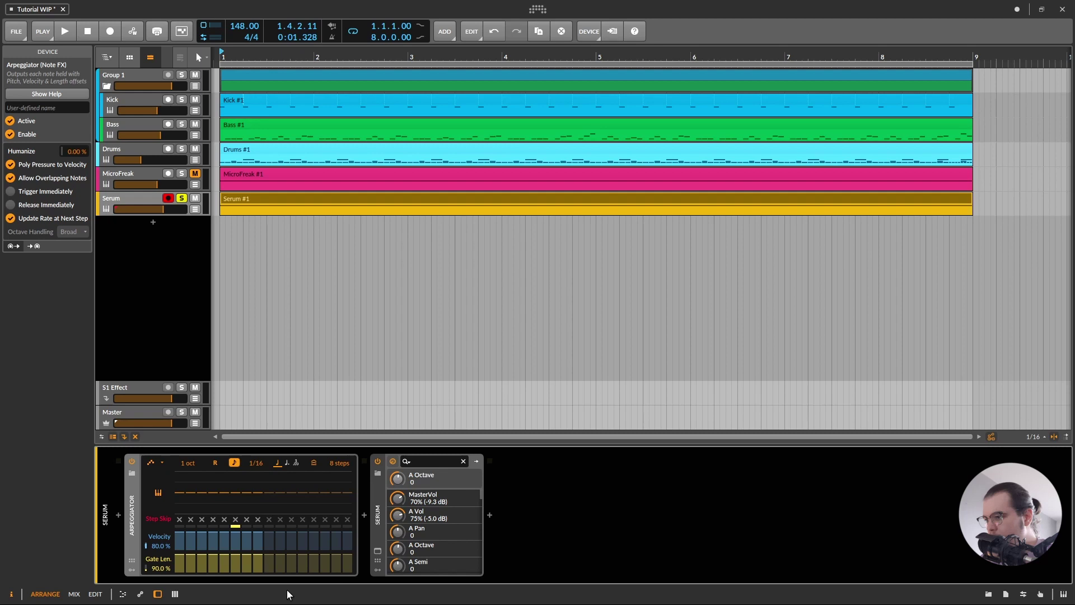
# Step: Shorten the gate lengths of arpeggio steps 1 and 2, then play and stop to hear the pattern
pyautogui.moveTo(177, 562); pyautogui.dragTo(260, 564)
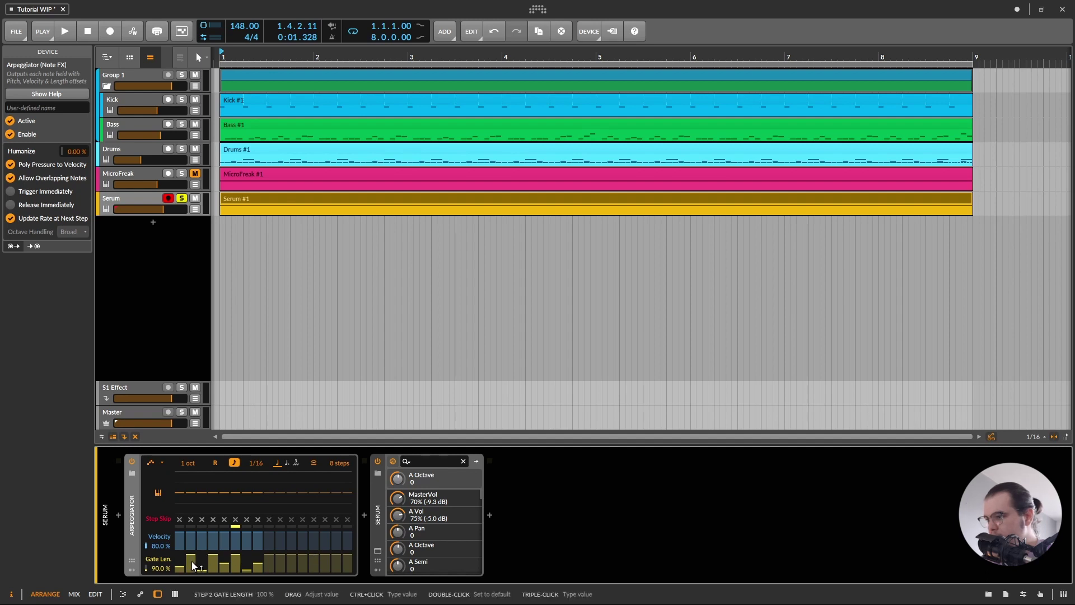
pyautogui.moveTo(190, 555); pyautogui.dragTo(191, 561)
pyautogui.press('space')
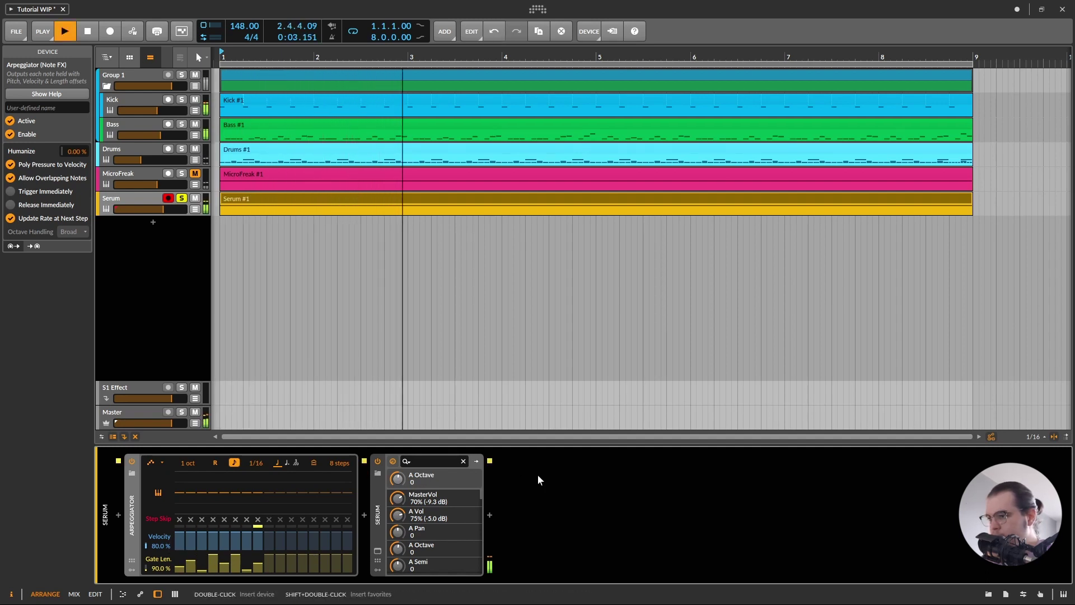
pyautogui.press('space')
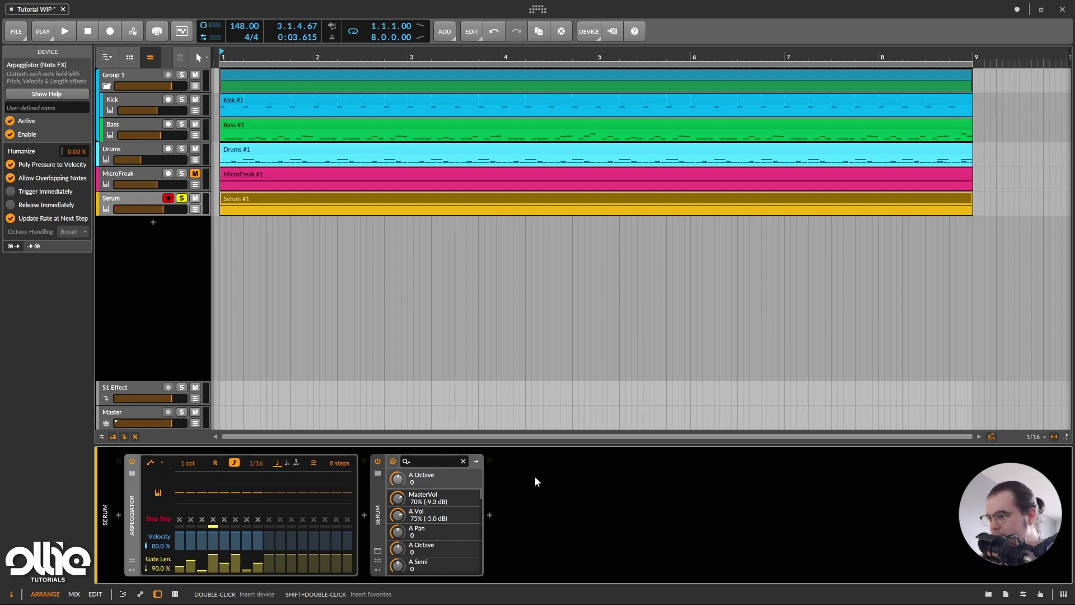
# Step: Add a Random modulator to the Arpeggiator and sync its rate to 16th notes
pyautogui.click(132, 571)
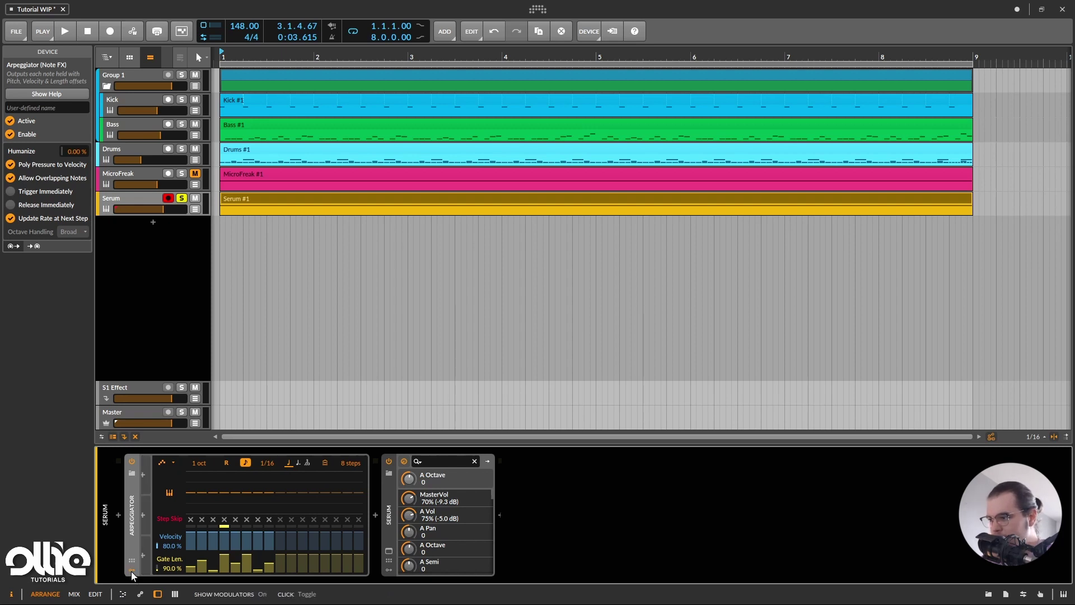
pyautogui.click(153, 478)
pyautogui.write('ra')
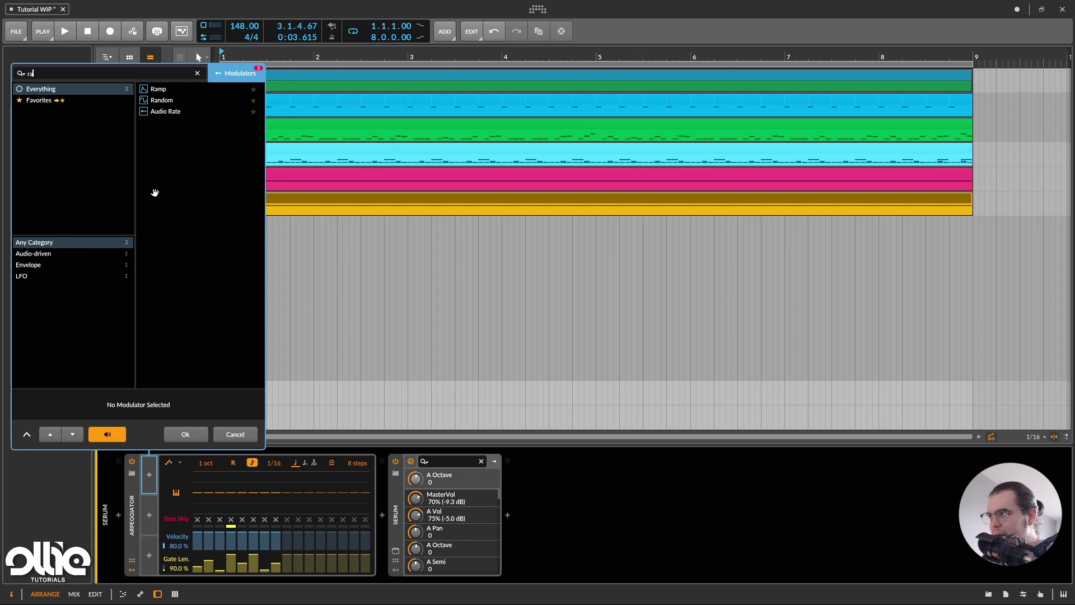
pyautogui.doubleClick(170, 102)
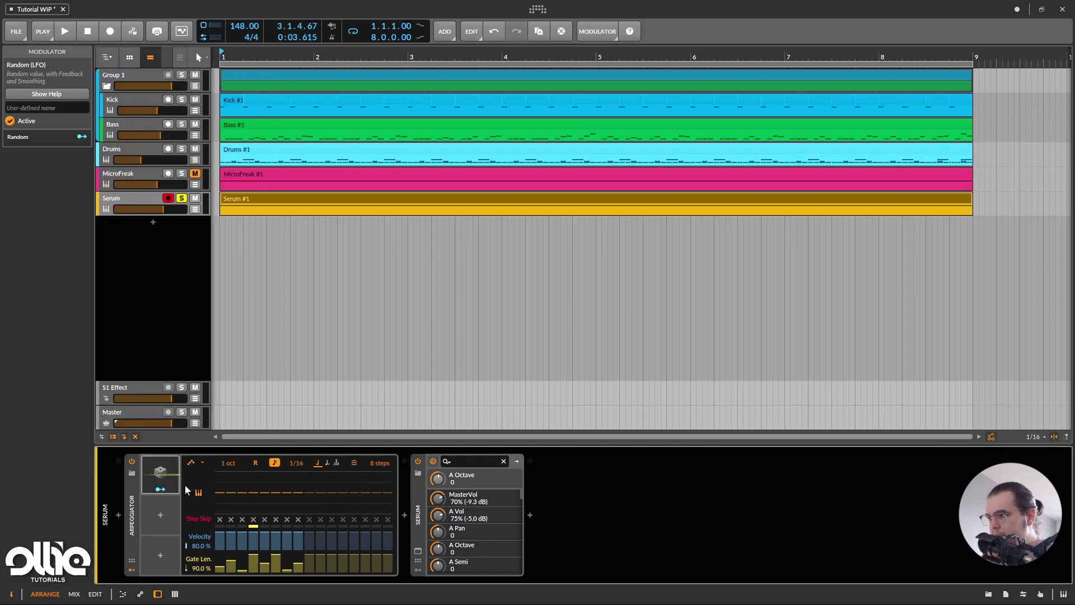
pyautogui.click(160, 473)
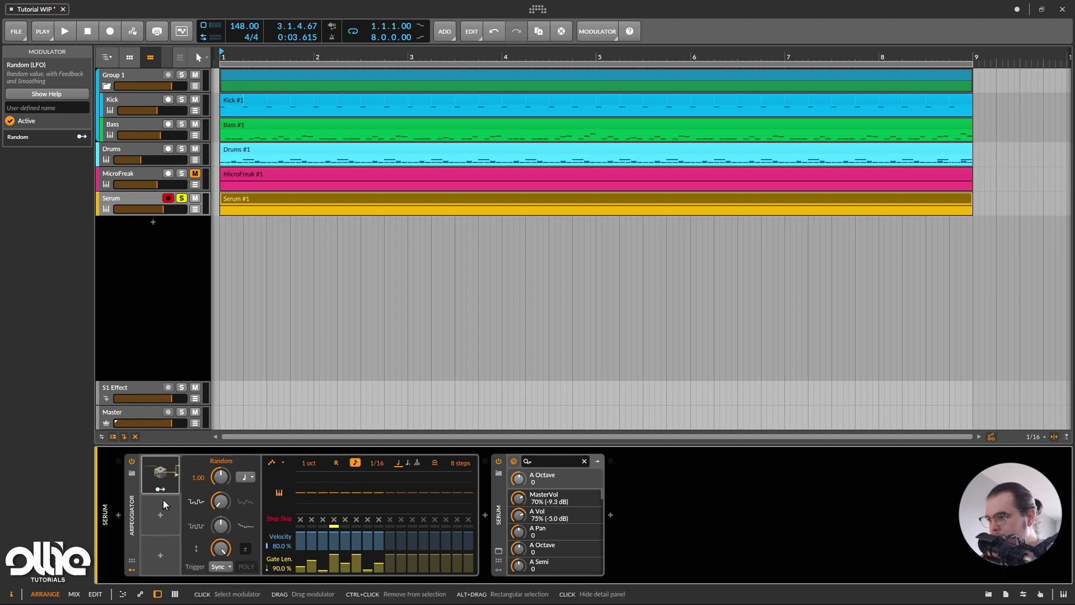
pyautogui.click(244, 478)
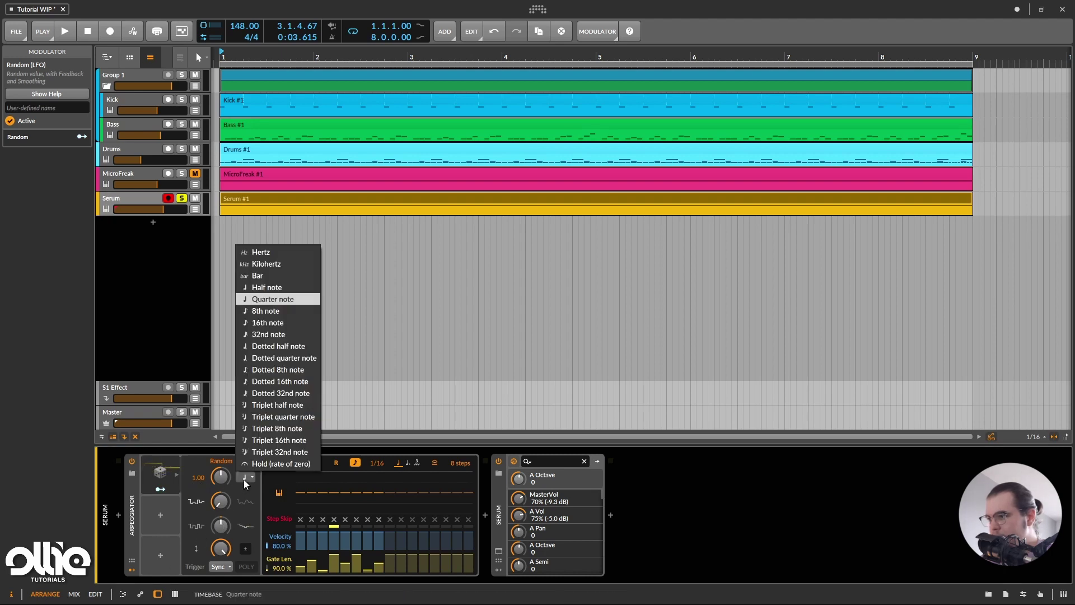
pyautogui.click(269, 322)
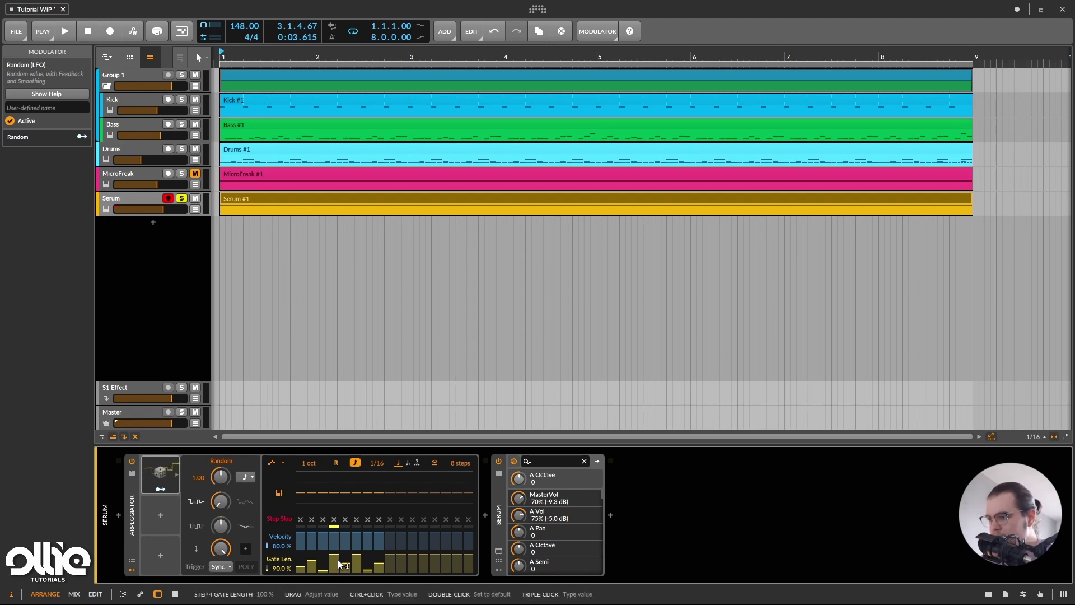
# Step: Map Random to the gates of steps 3, 4 and 7 at +0.740, -1.000 and +1.000, then audition
pyautogui.click(161, 490)
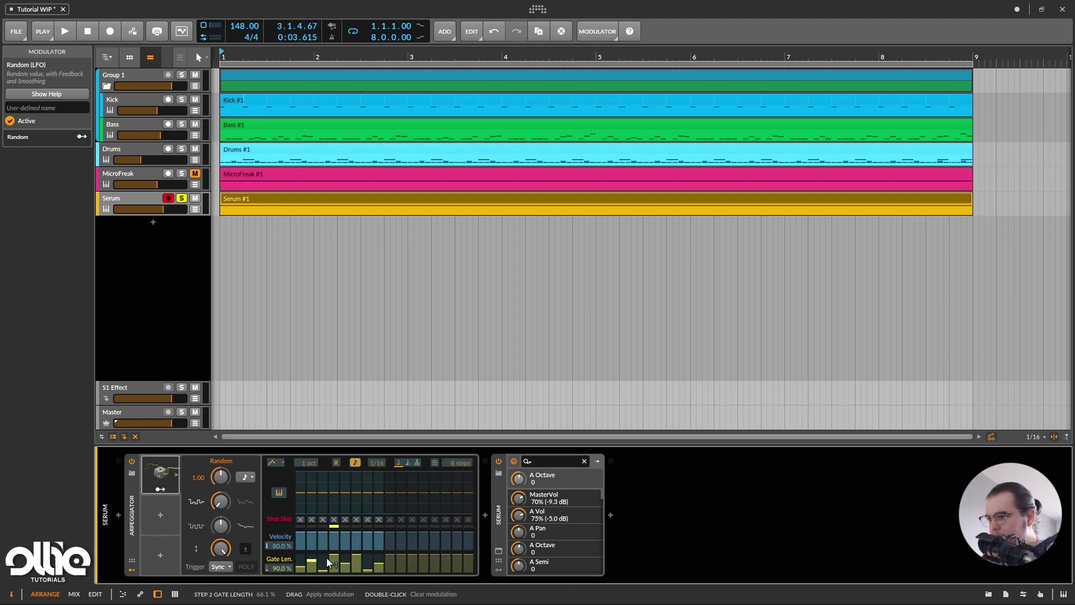
pyautogui.moveTo(332, 557); pyautogui.dragTo(333, 596)
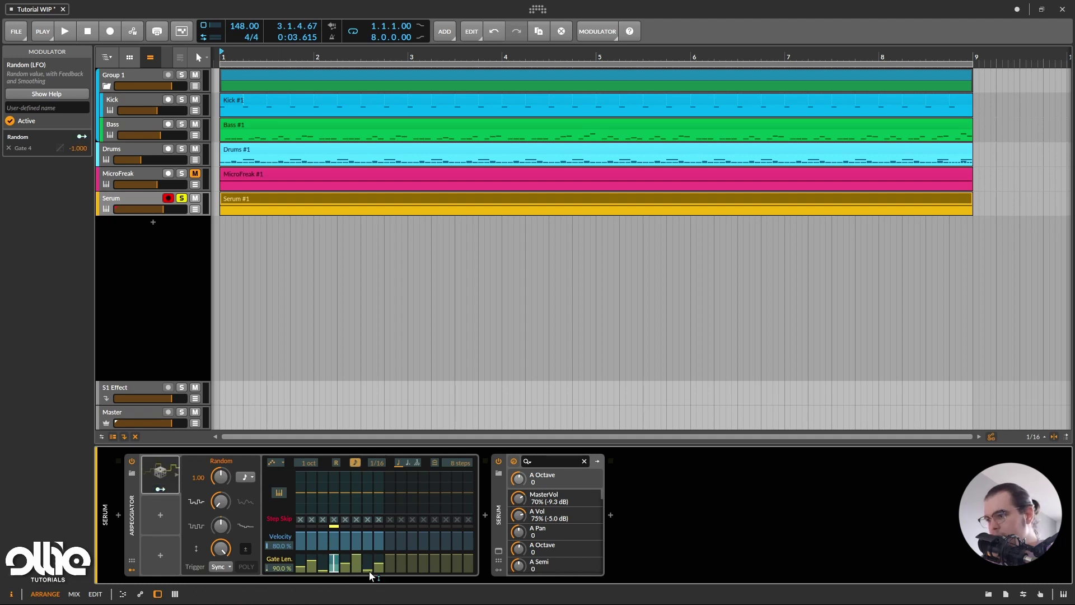
pyautogui.moveTo(364, 571); pyautogui.dragTo(364, 538)
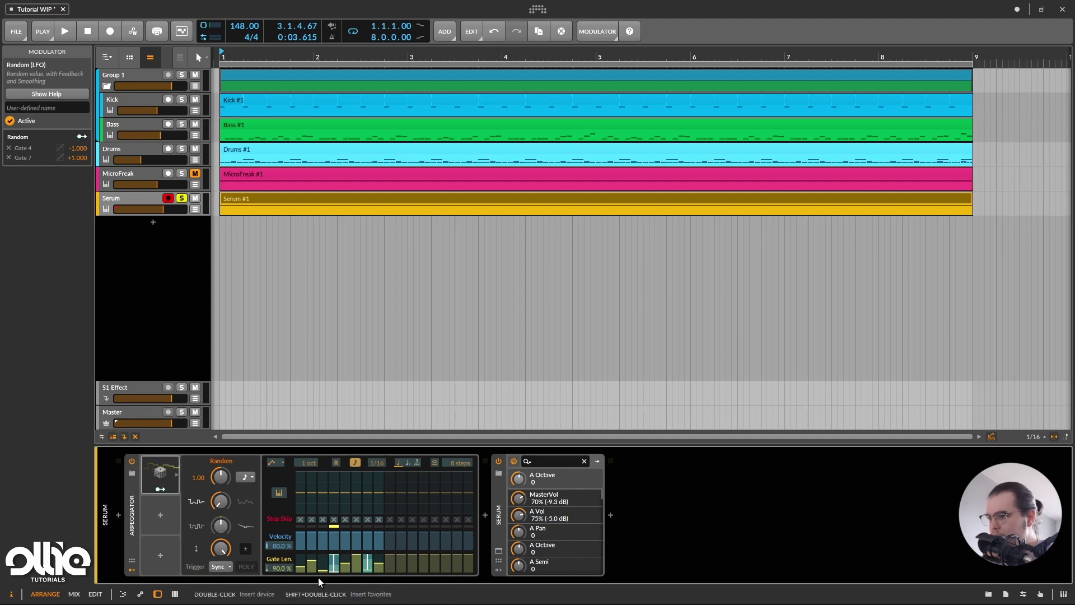
pyautogui.moveTo(324, 571); pyautogui.dragTo(324, 575)
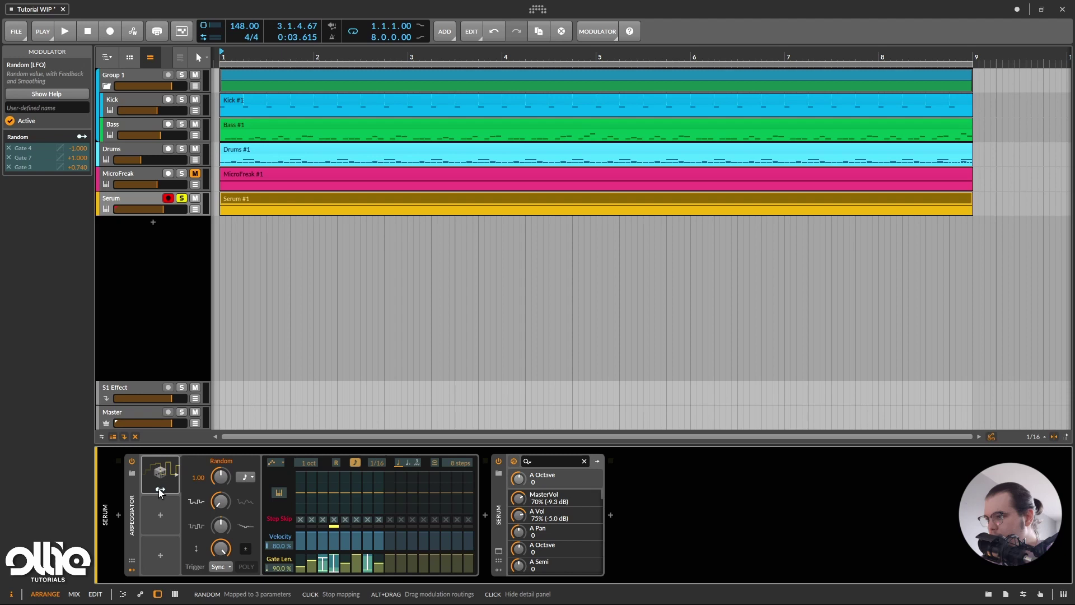
pyautogui.click(161, 488)
pyautogui.press('space')
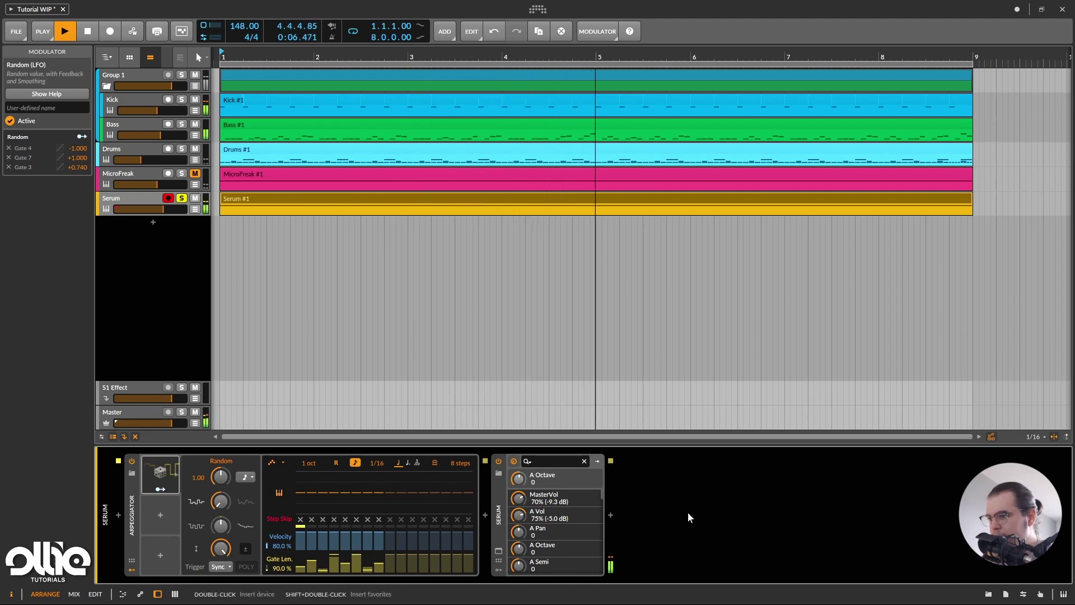
pyautogui.press('space')
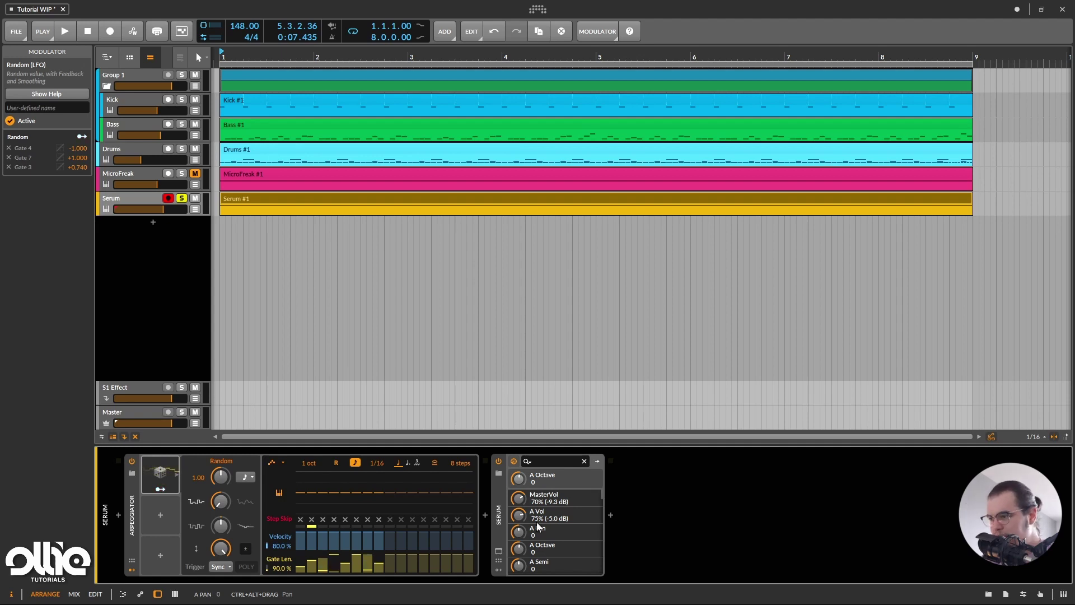
# Step: Remove the Random mapping from step 3's gate and shorten step 5's gate to almost nothing
pyautogui.click(162, 490)
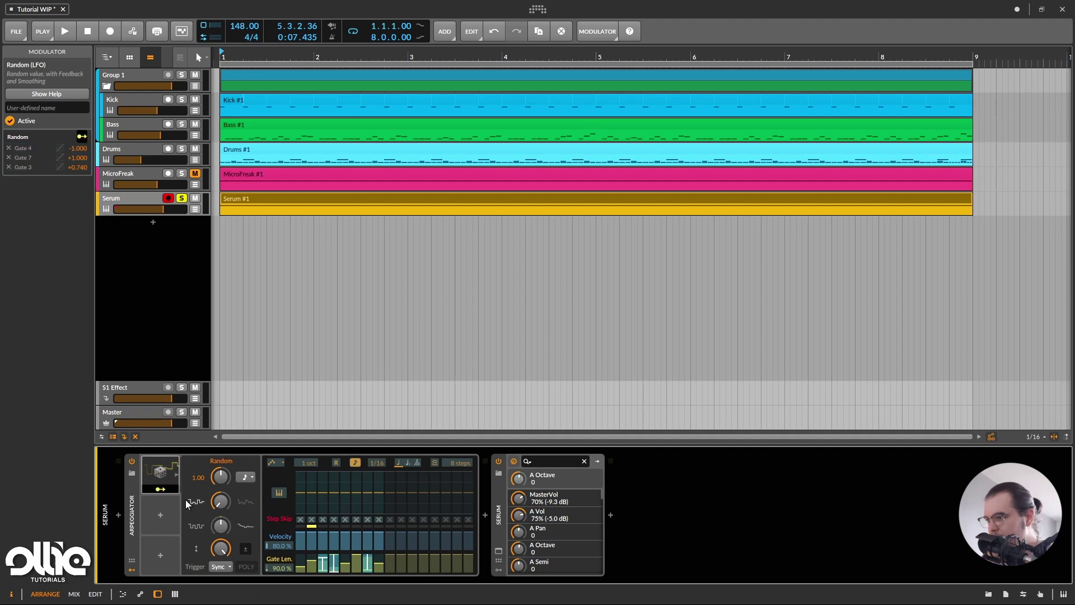
pyautogui.doubleClick(322, 564)
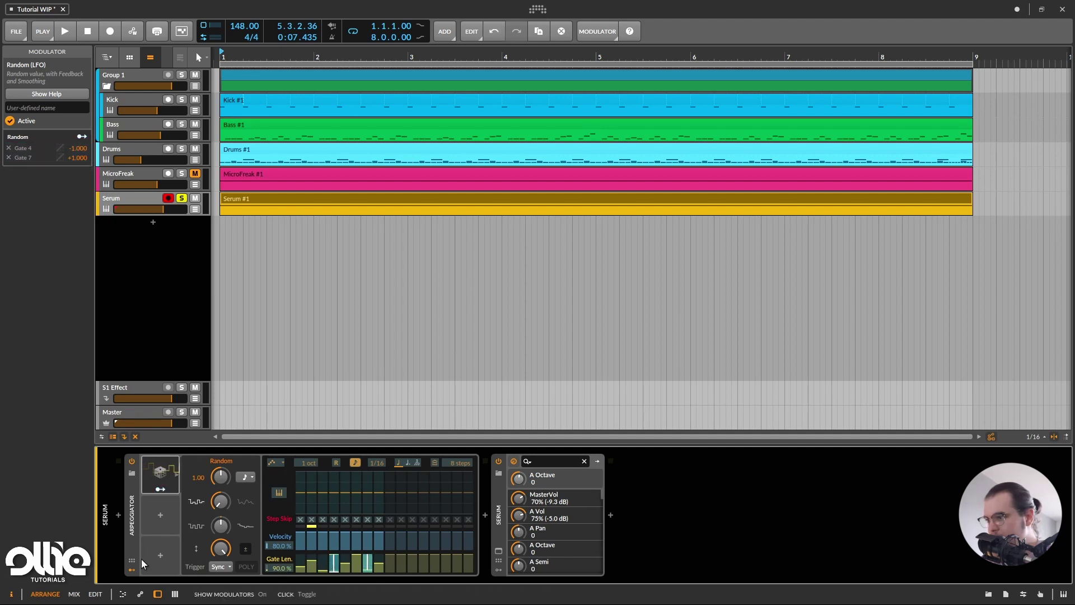
pyautogui.click(160, 489)
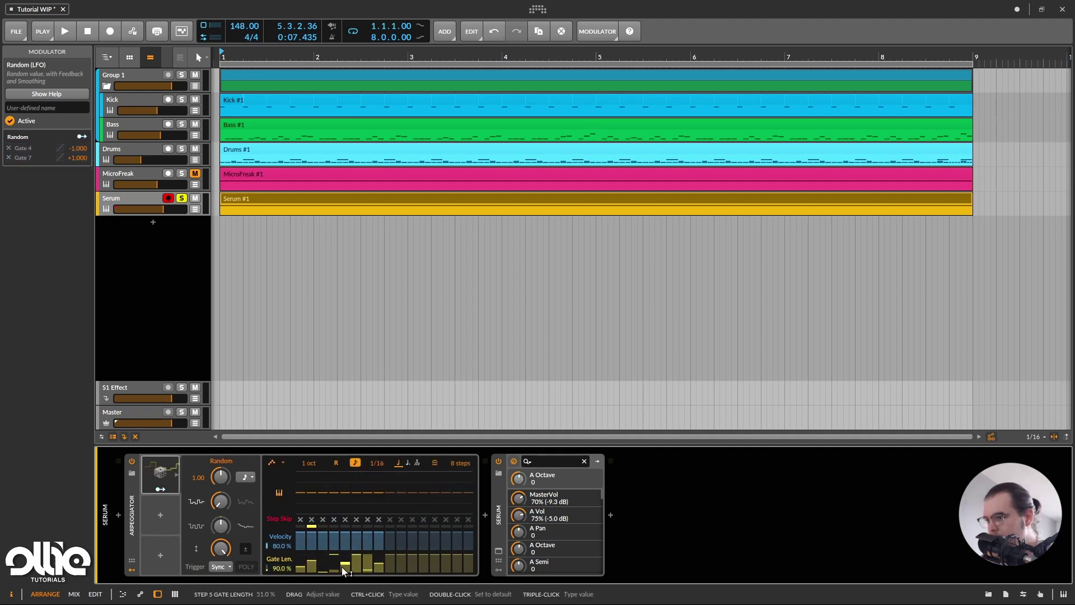
pyautogui.moveTo(342, 567); pyautogui.dragTo(341, 577)
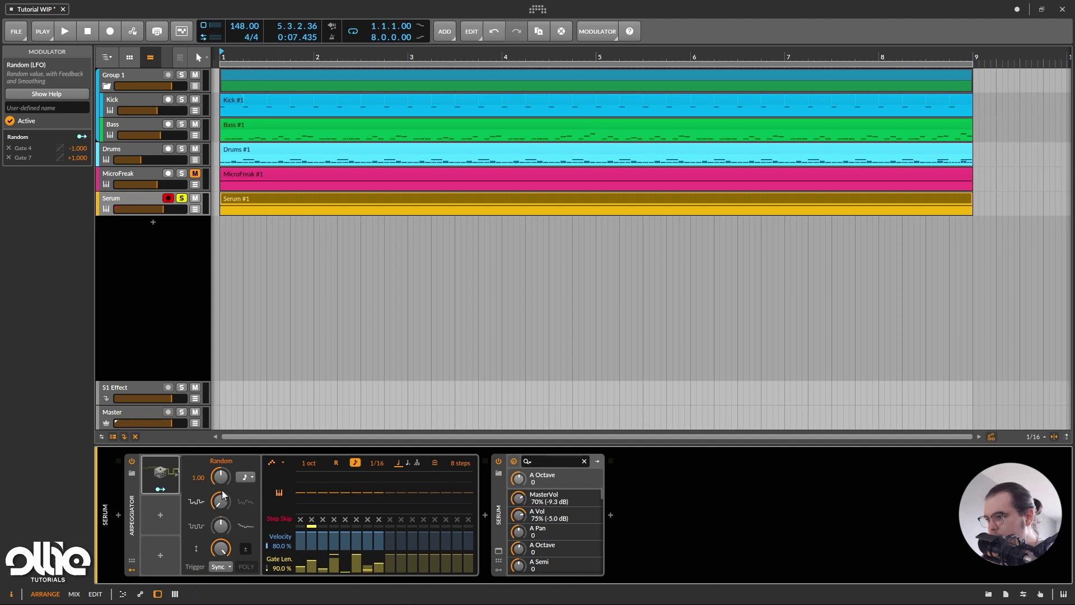
# Step: Map the Random modulator to step 5's gate at +1.000 and audition the result
pyautogui.click(161, 490)
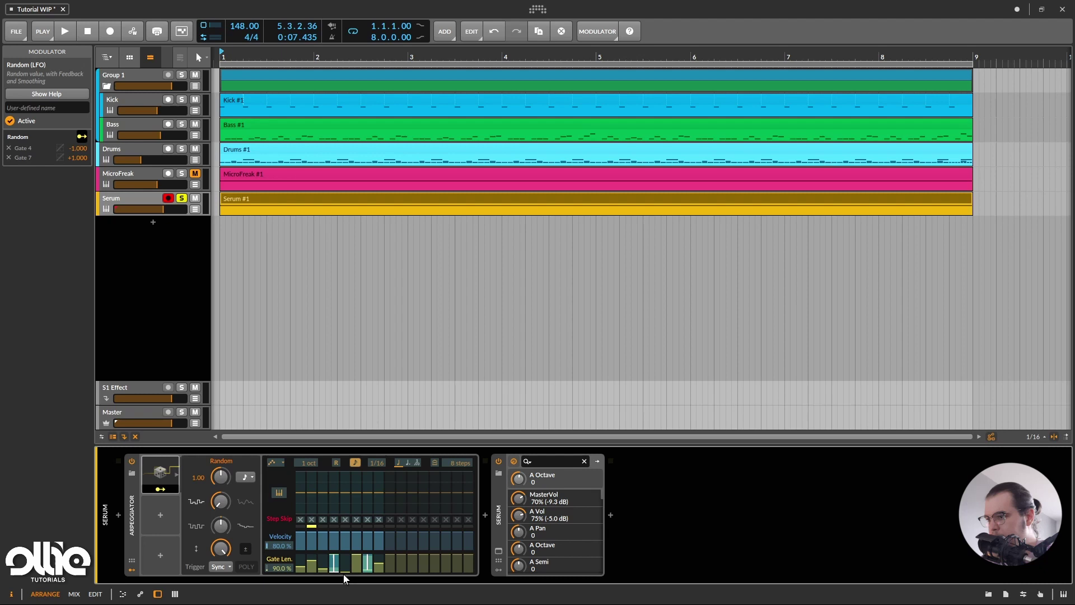
pyautogui.click(344, 574)
pyautogui.press('space')
pyautogui.click(171, 484)
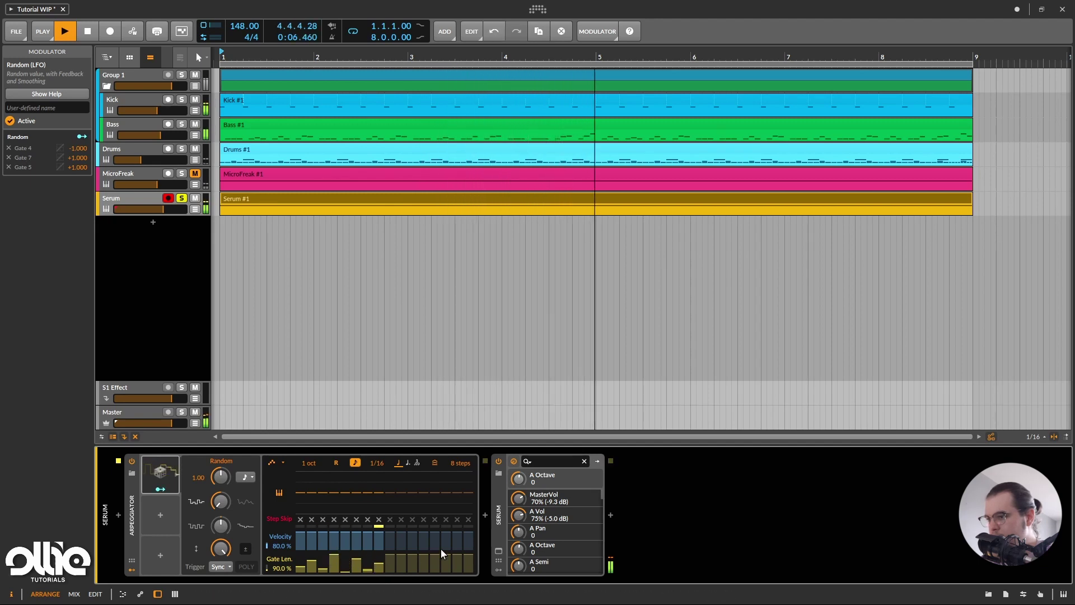
pyautogui.press('space')
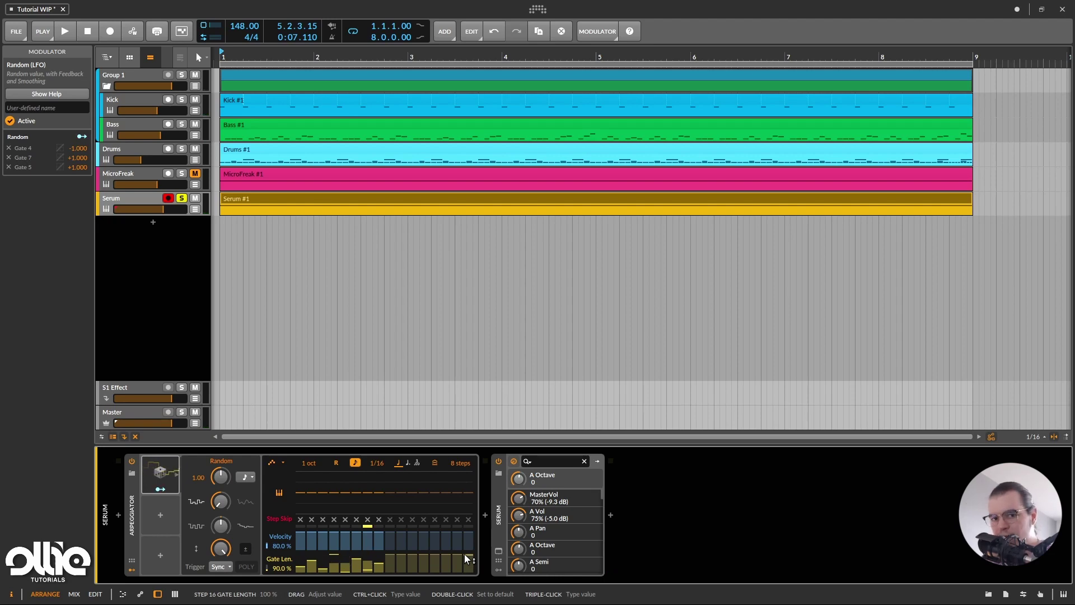
# Step: Enable Serum's filter as Band 12, raise resonance, lower cutoff to about 179 Hz, then play
pyautogui.click(499, 552)
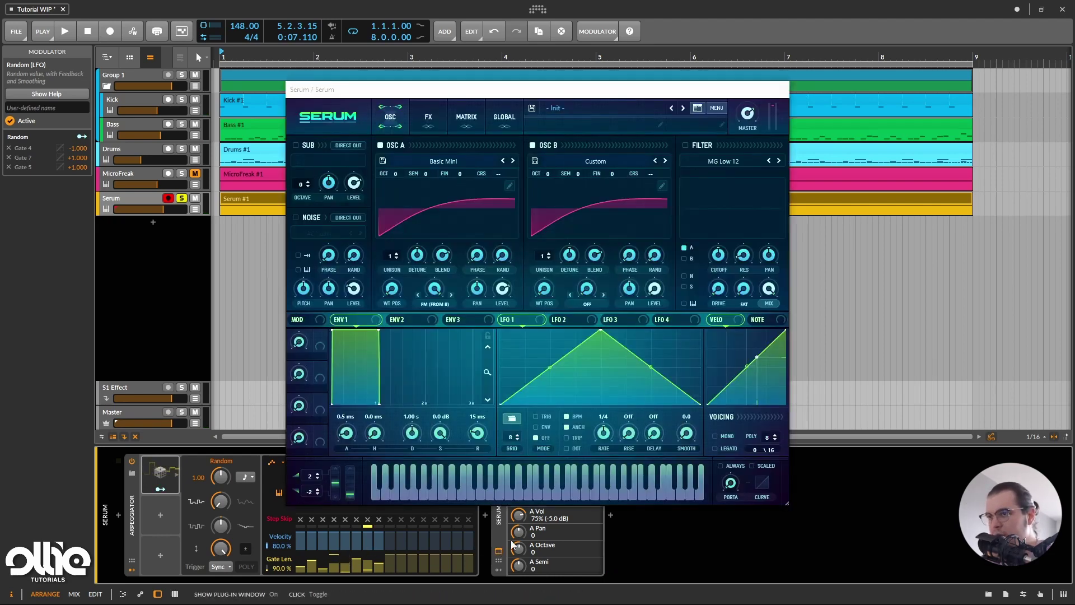
pyautogui.click(684, 144)
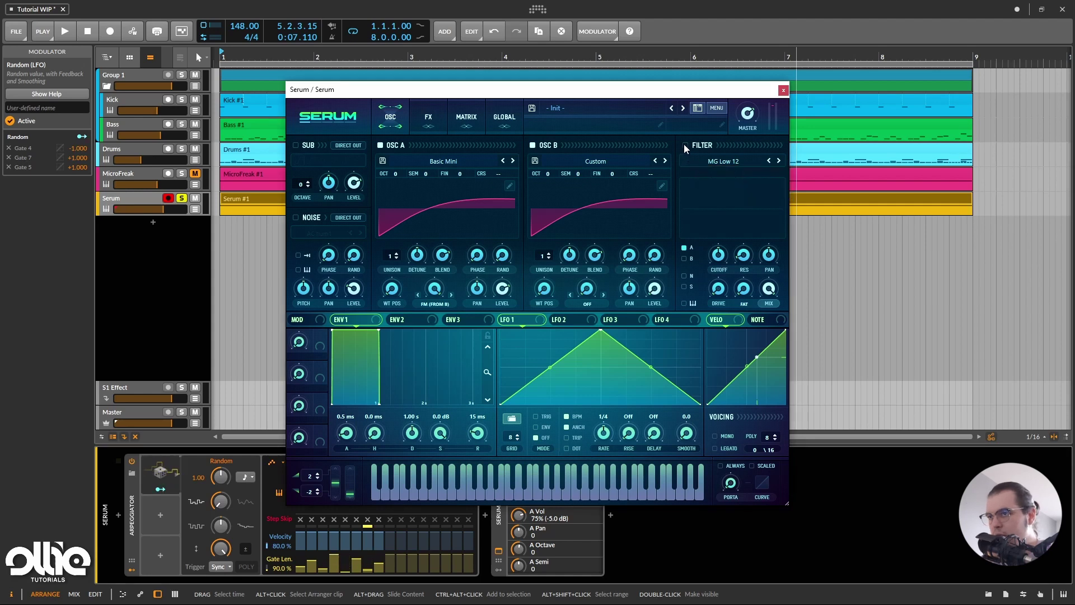
pyautogui.click(727, 162)
pyautogui.moveTo(734, 178)
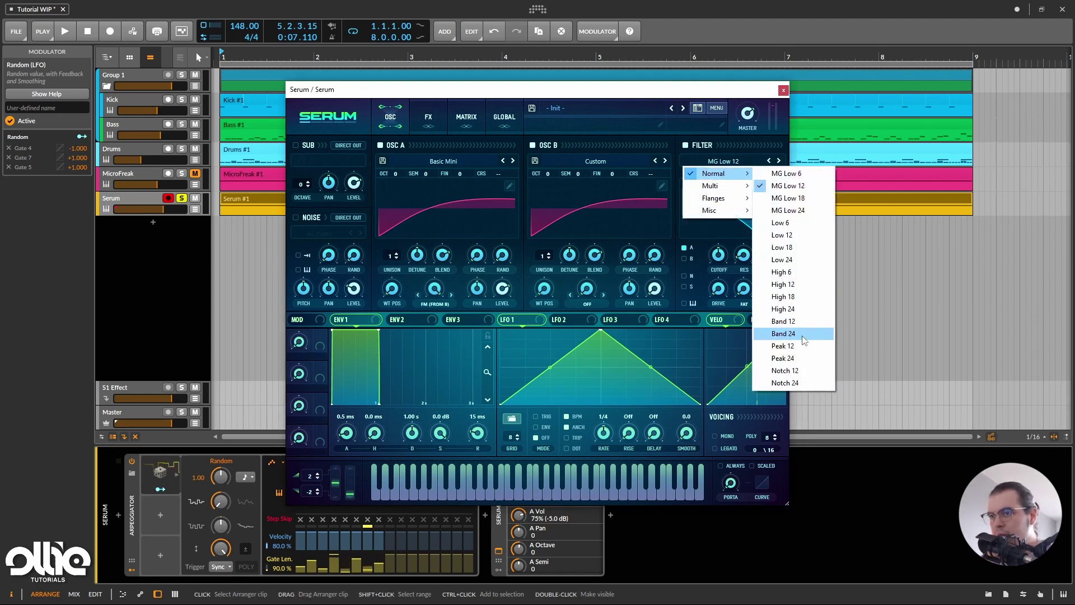
pyautogui.click(762, 322)
pyautogui.moveTo(746, 230); pyautogui.dragTo(753, 219)
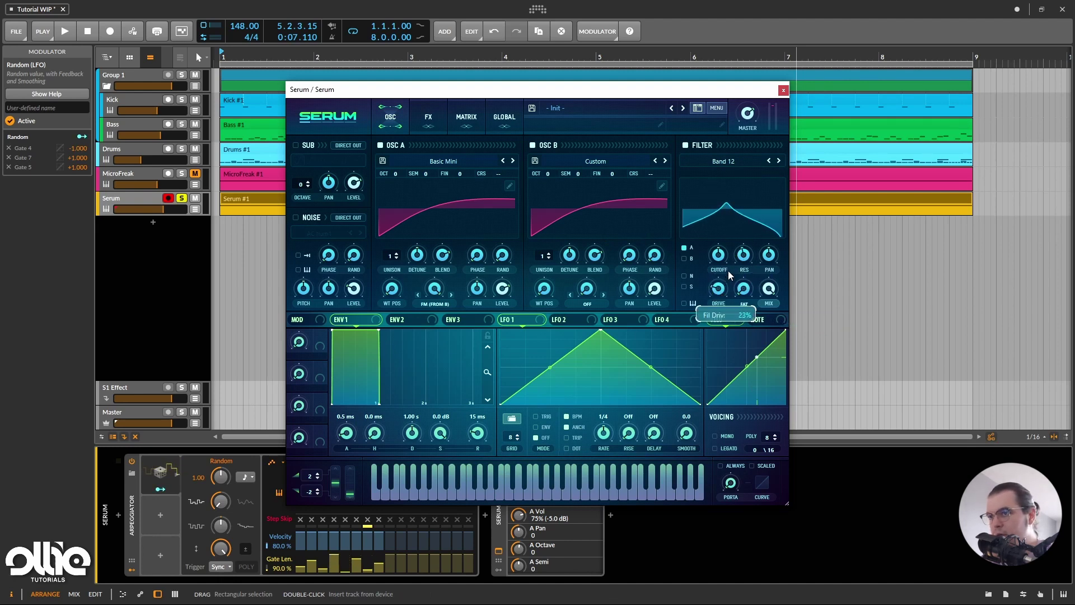
pyautogui.moveTo(718, 256)
pyautogui.mouseDown()
pyautogui.moveTo(734, 232)
pyautogui.moveTo(737, 257)
pyautogui.moveTo(742, 226)
pyautogui.moveTo(745, 276)
pyautogui.moveTo(719, 260)
pyautogui.mouseUp()
pyautogui.press('space')
pyautogui.press('space')
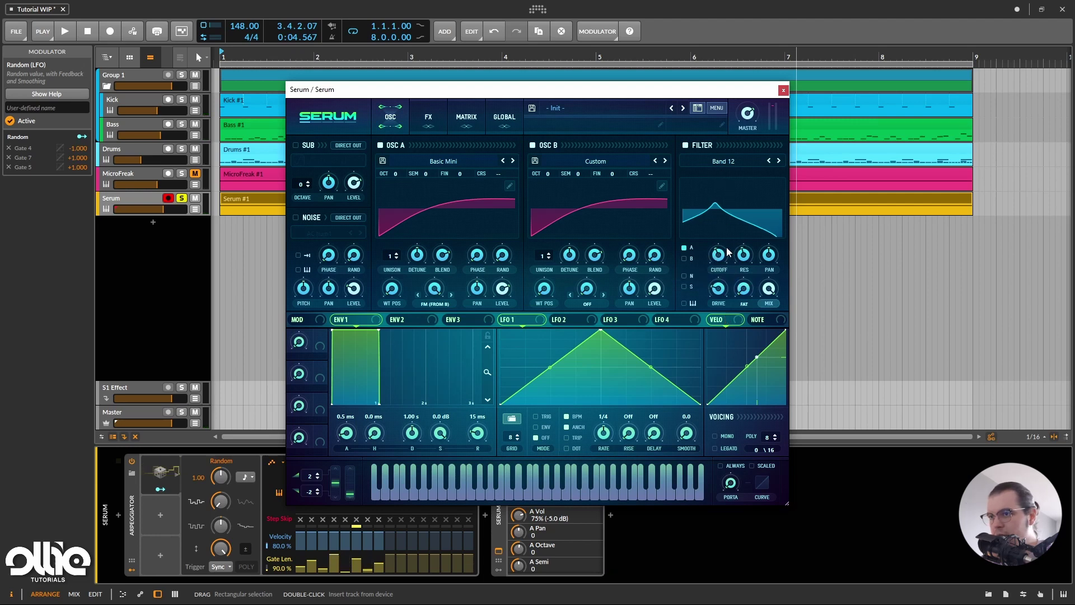
# Step: Route Serum's VELO source to the filter cutoff and move the Serum window to the right
pyautogui.moveTo(712, 319); pyautogui.dragTo(715, 247)
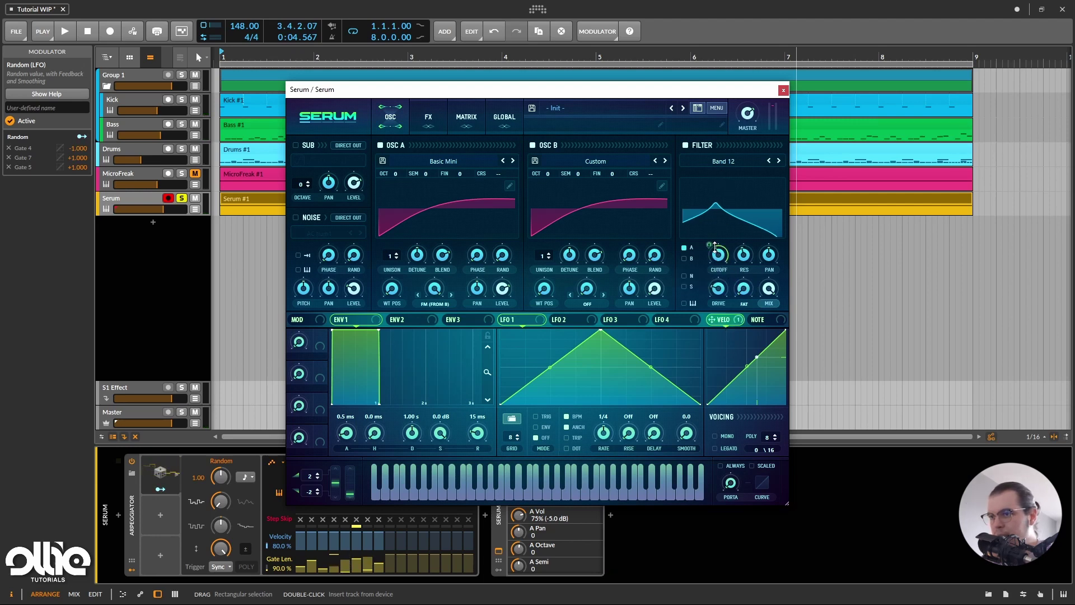
pyautogui.moveTo(599, 93); pyautogui.dragTo(800, 66)
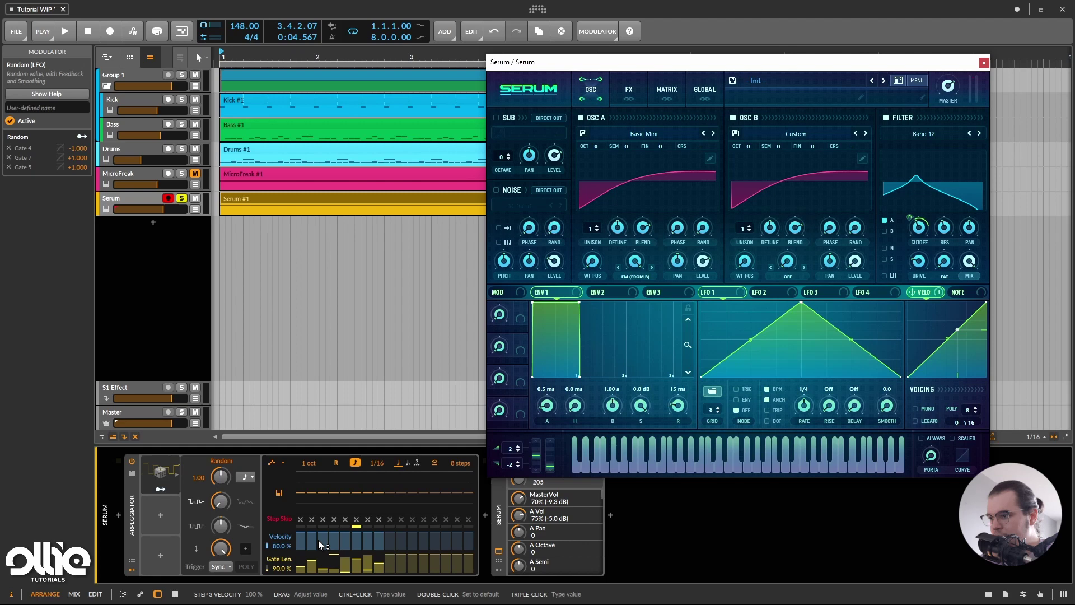
# Step: Lower the velocities of arpeggio steps 1 and 3 (step 3 to 25.8%) and audition the result
pyautogui.click(303, 544)
pyautogui.moveTo(323, 542)
pyautogui.mouseDown()
pyautogui.moveTo(361, 549)
pyautogui.moveTo(346, 532)
pyautogui.moveTo(356, 545)
pyautogui.moveTo(344, 538)
pyautogui.moveTo(379, 544)
pyautogui.moveTo(367, 533)
pyautogui.mouseUp()
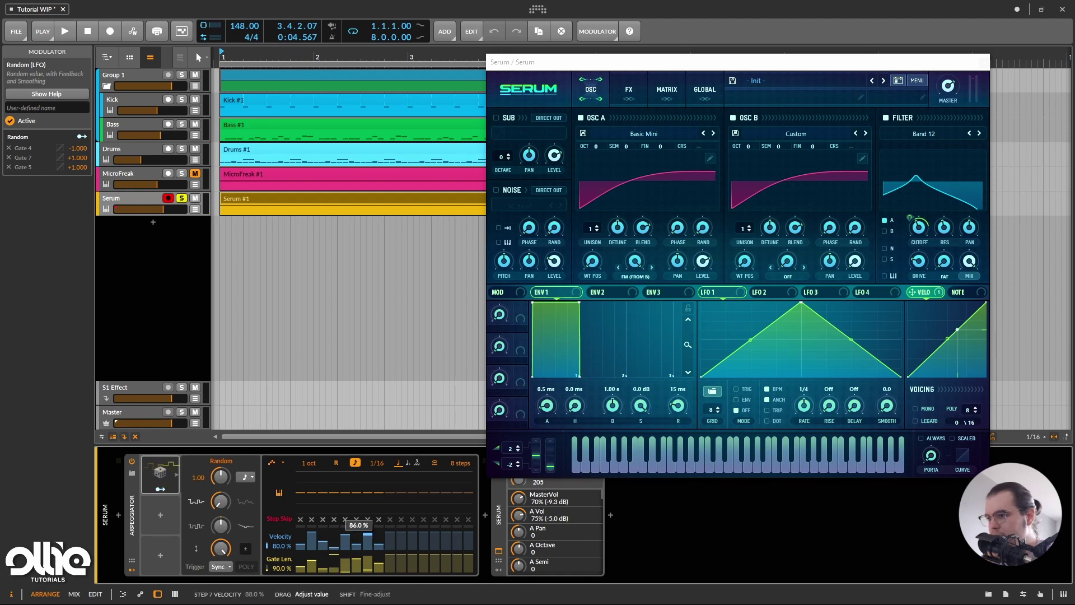
pyautogui.press('space')
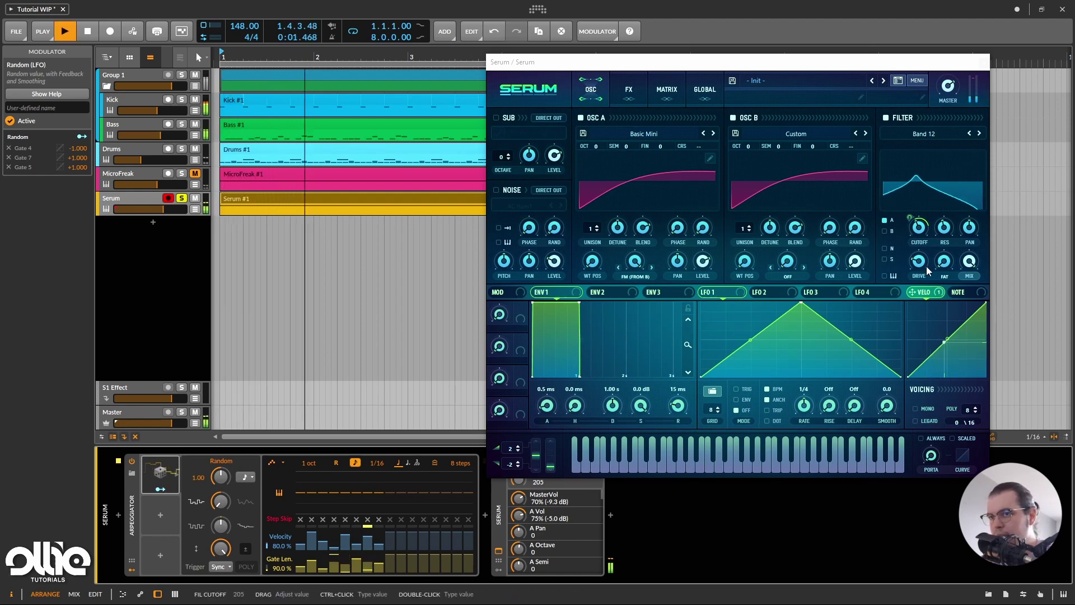
pyautogui.press('space')
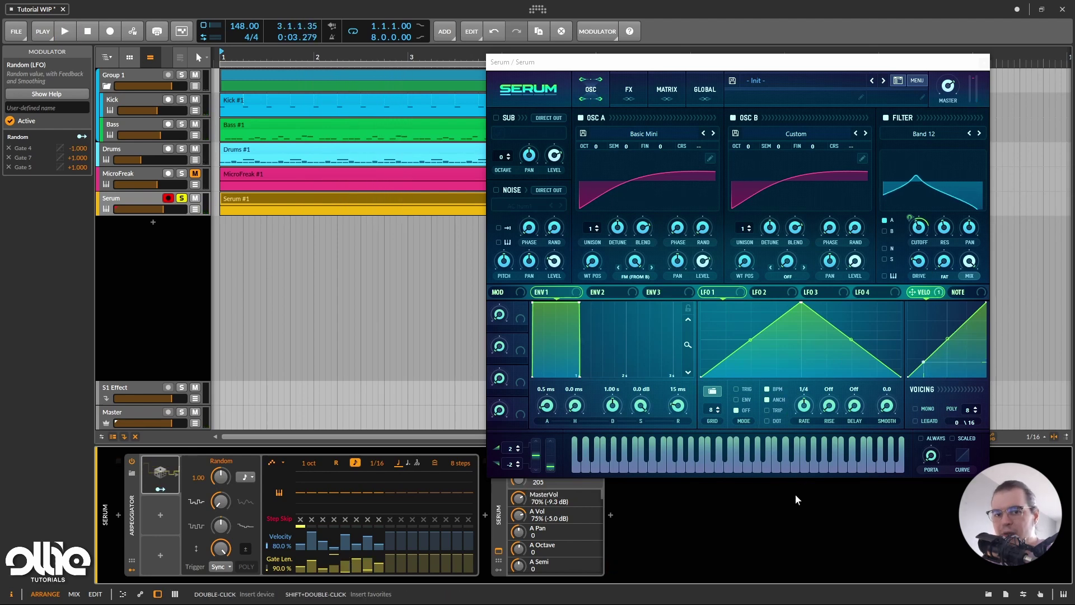
# Step: Map the Random modulator to vary the arpeggio step velocities, starting with step 2
pyautogui.click(160, 491)
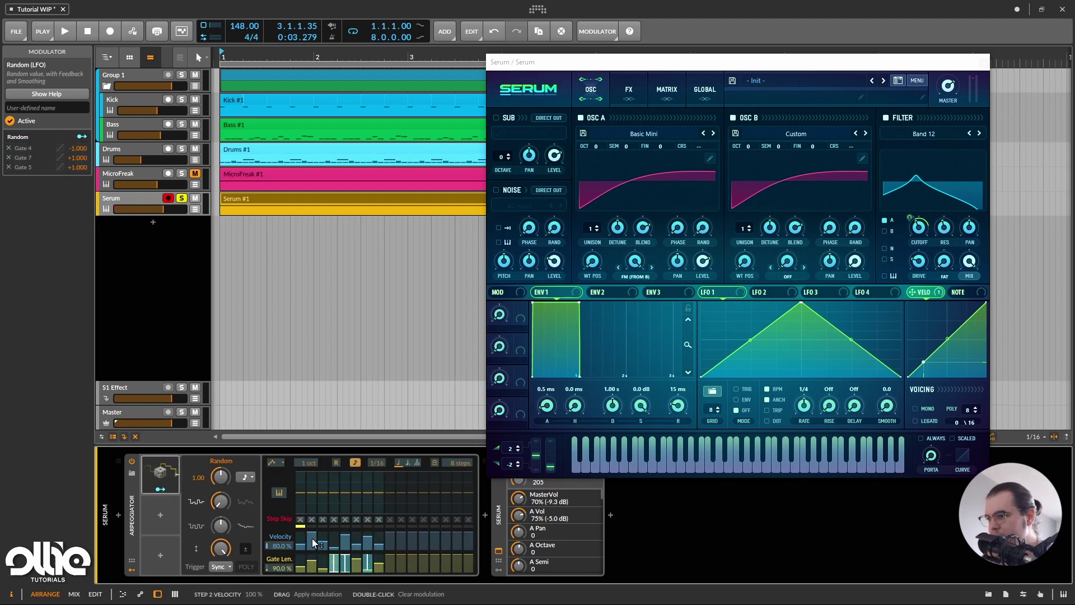
pyautogui.moveTo(312, 538); pyautogui.dragTo(356, 537)
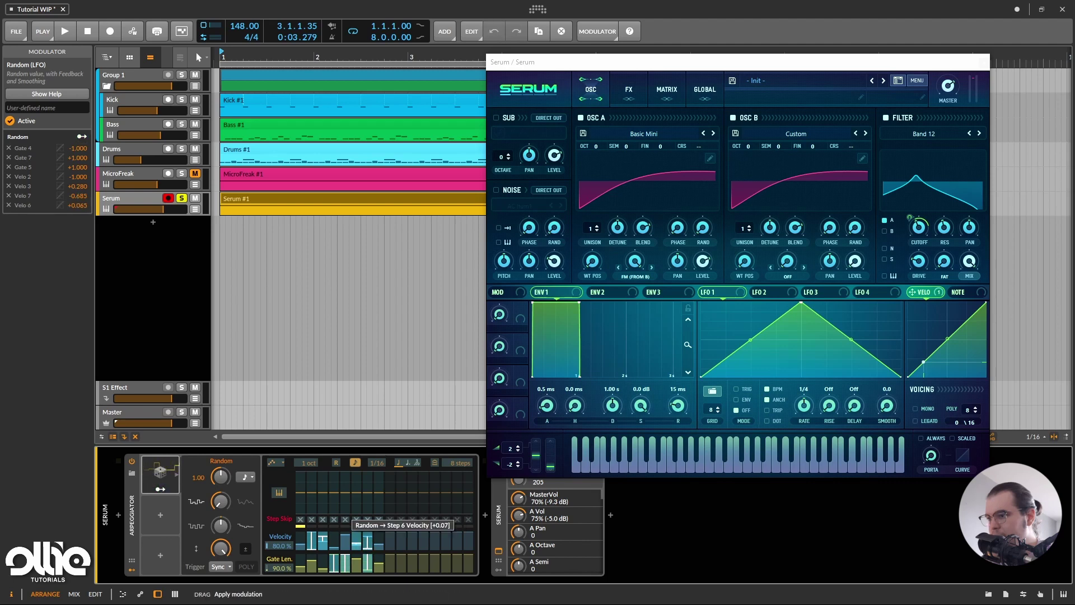
pyautogui.click(167, 489)
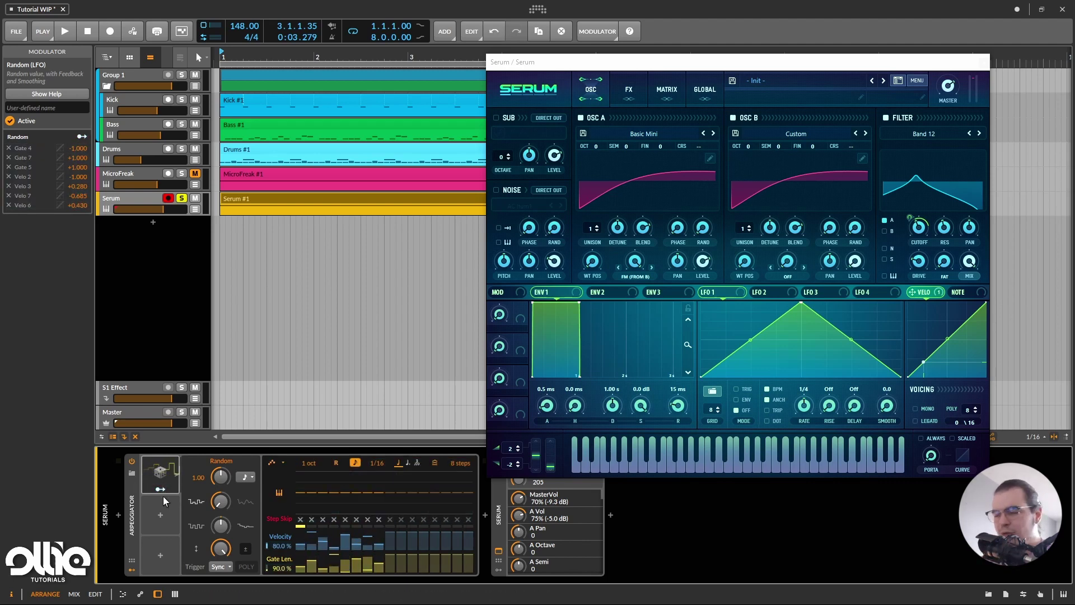
# Step: Play the arpeggio with the Serum window brought to the front
pyautogui.press('space')
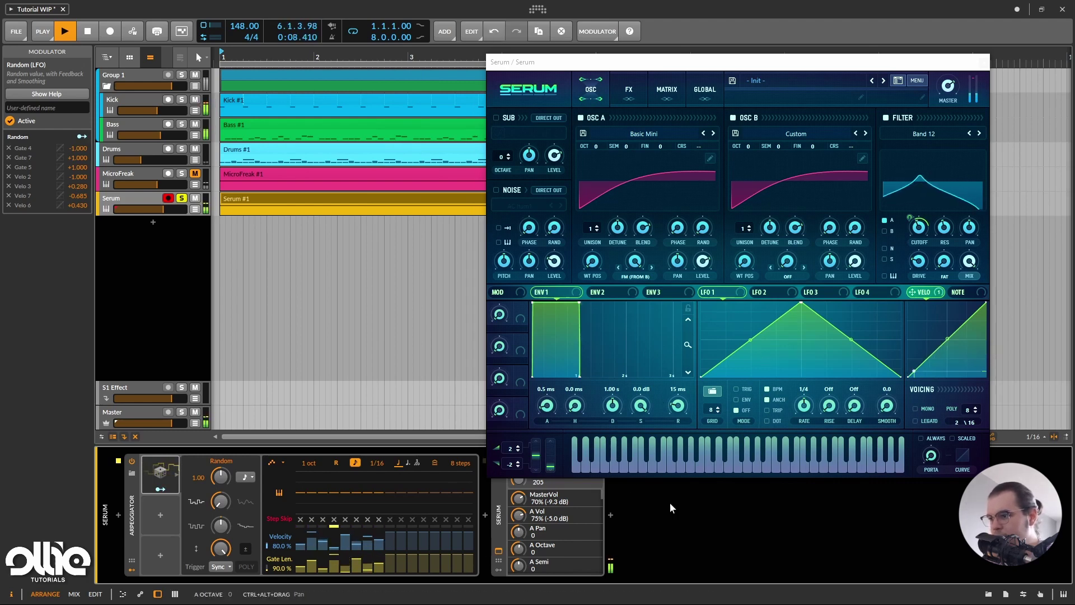
pyautogui.click(888, 239)
pyautogui.press('space')
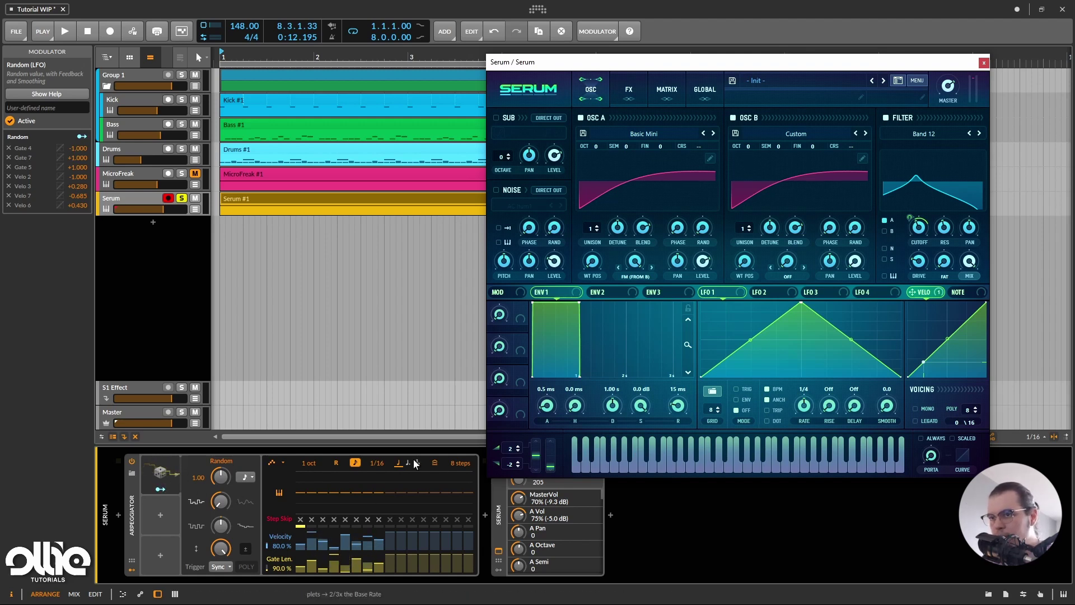
# Step: Load the User 'Wave4 - FM Me' shape into Serum's LFO 1
pyautogui.moveTo(727, 62); pyautogui.dragTo(630, 58)
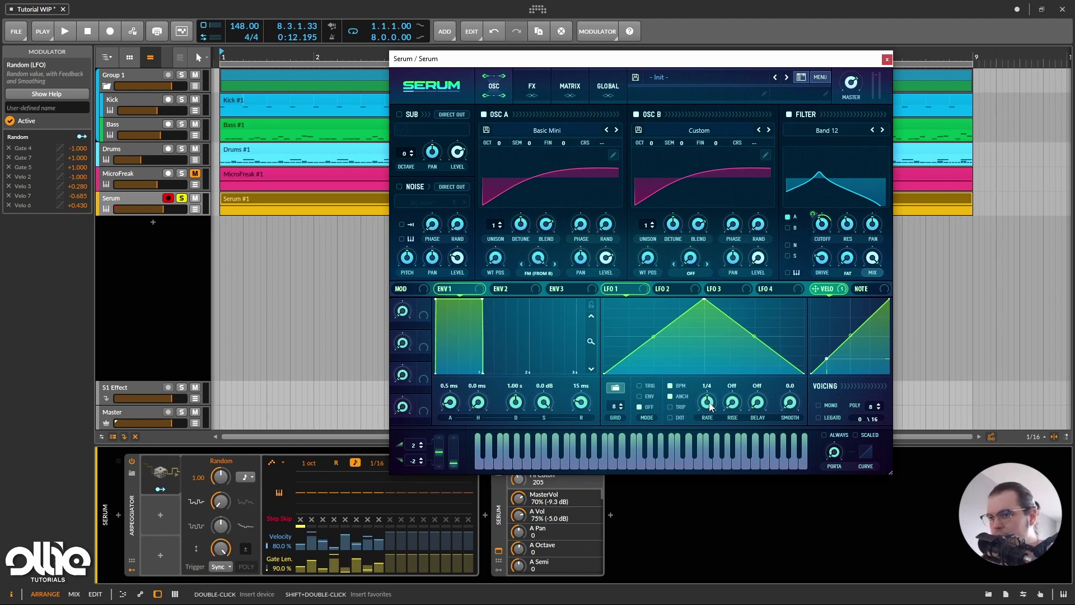
pyautogui.click(616, 387)
pyautogui.moveTo(671, 438)
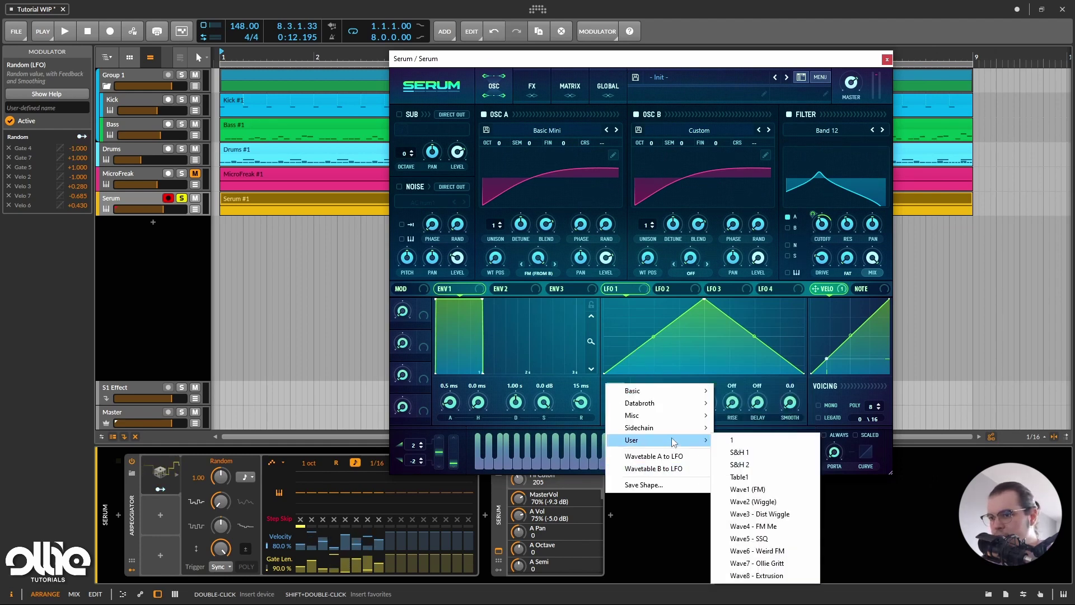
pyautogui.click(776, 528)
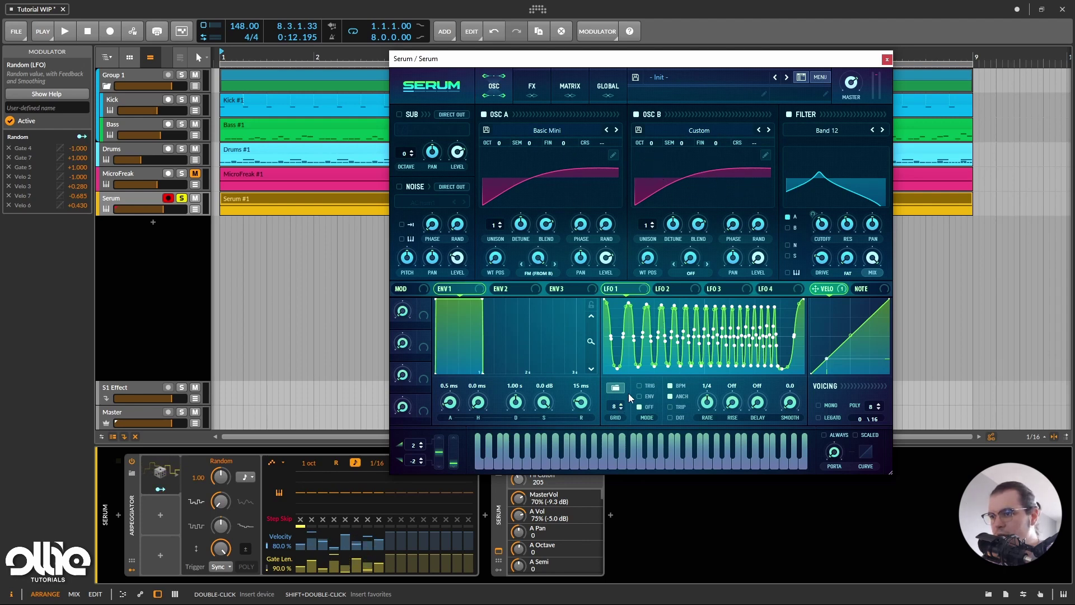
# Step: Route LFO 1 at a 16 bar rate to Serum's filter cutoff and play to hear it
pyautogui.click(615, 387)
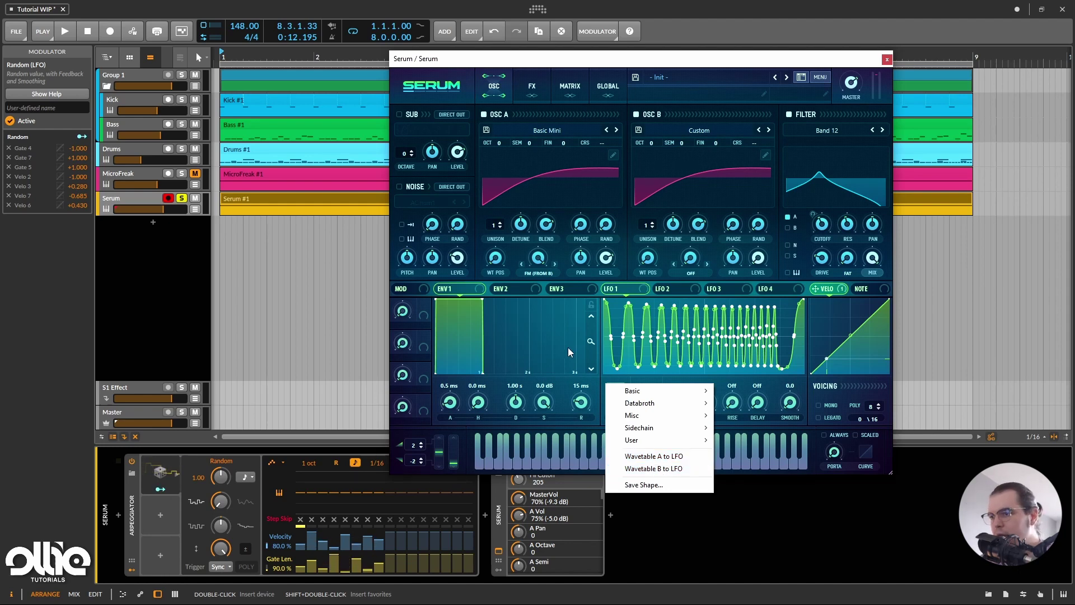
pyautogui.click(597, 380)
pyautogui.click(608, 390)
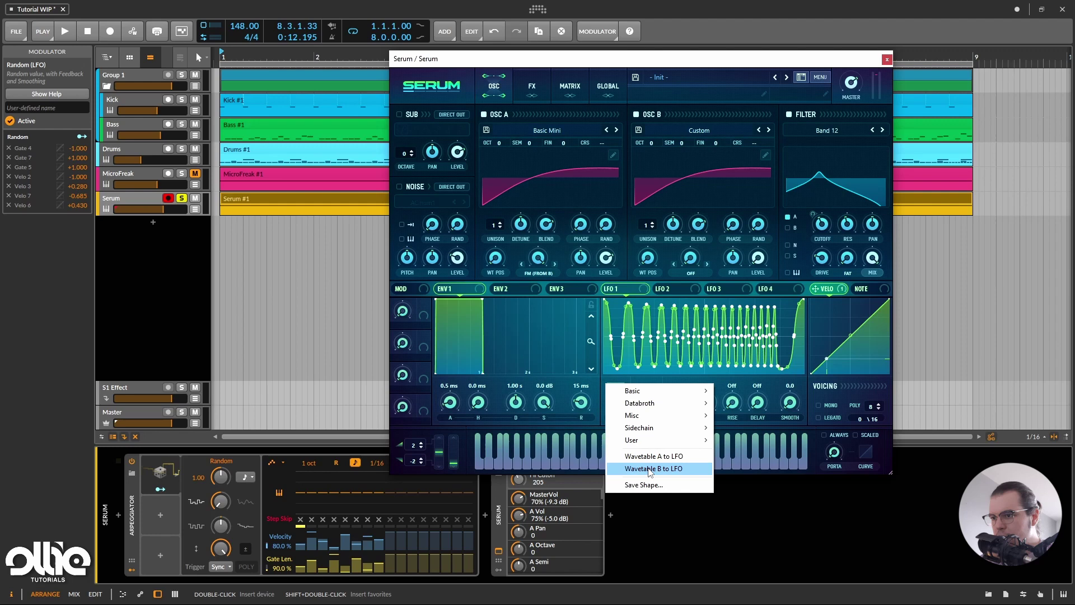
pyautogui.click(604, 391)
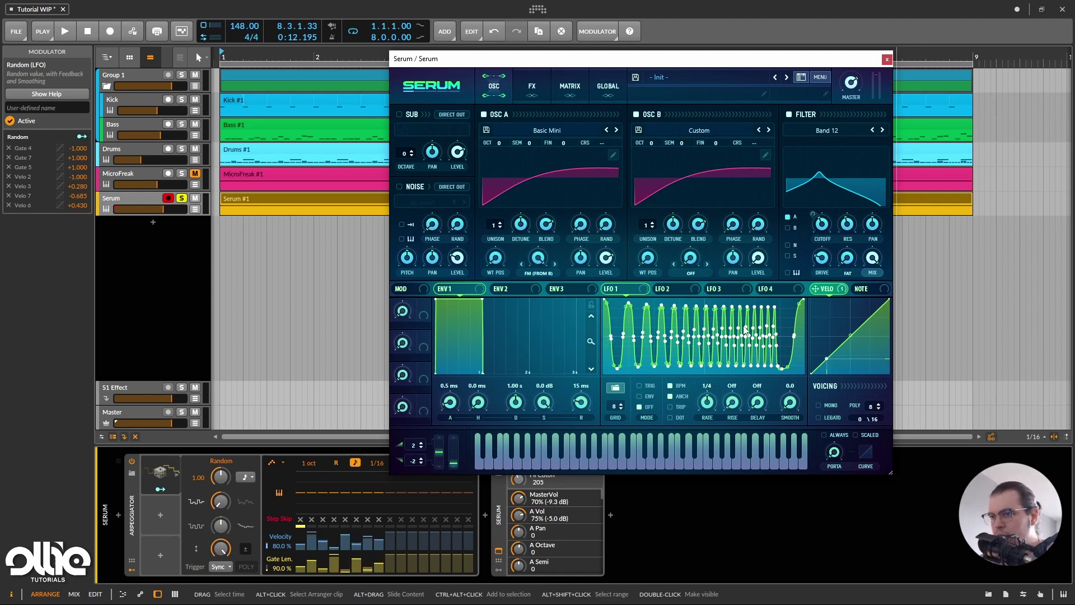
pyautogui.moveTo(809, 221); pyautogui.dragTo(818, 222)
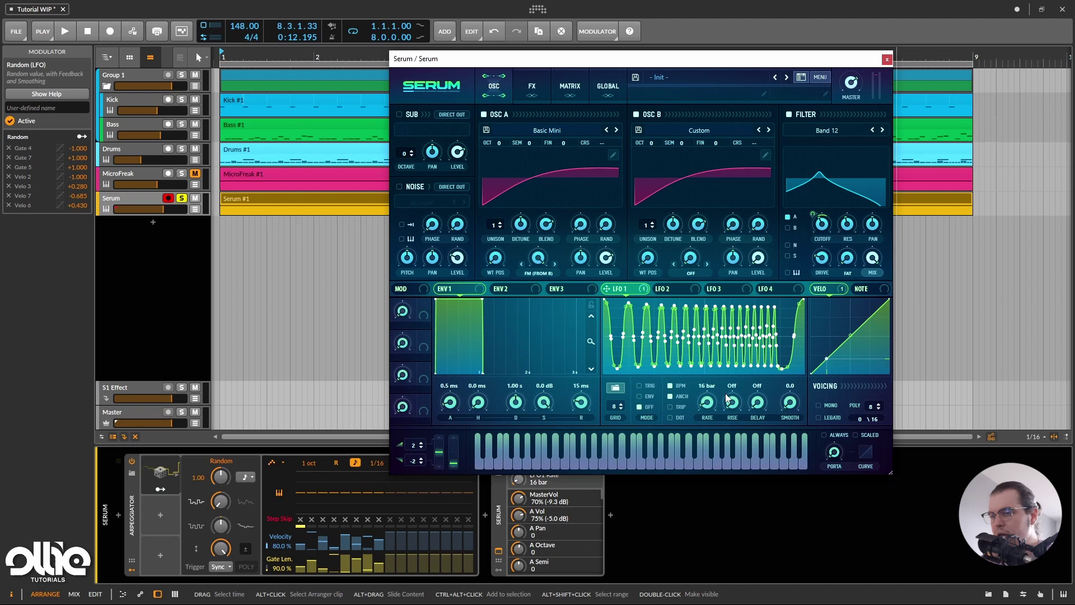
pyautogui.press('space')
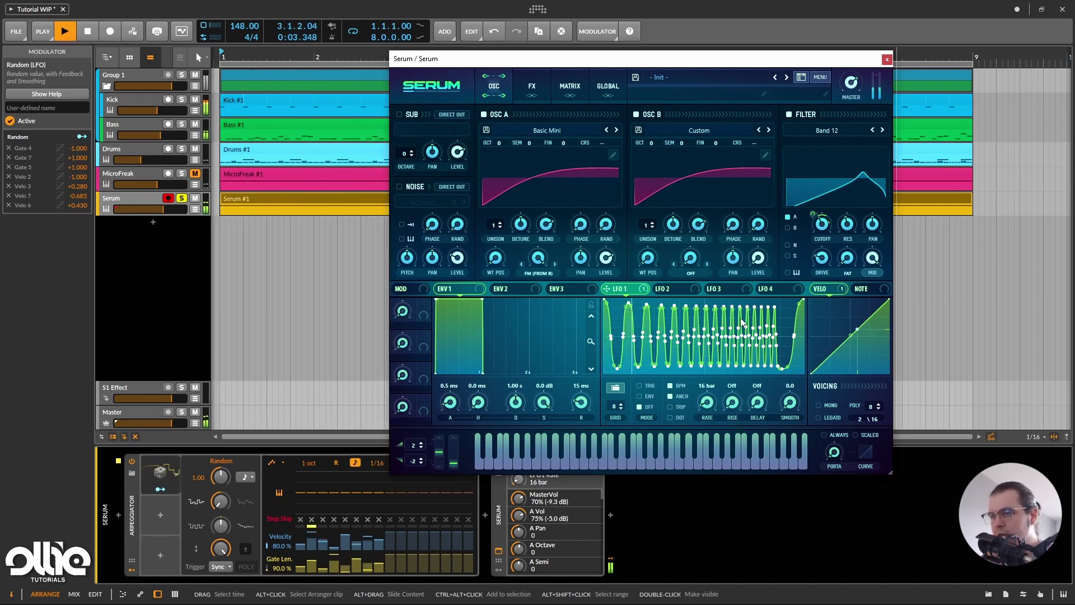
# Step: Stop playback, move Serum up and right, and show the Arpeggiator's settings in the Inspector
pyautogui.press('space')
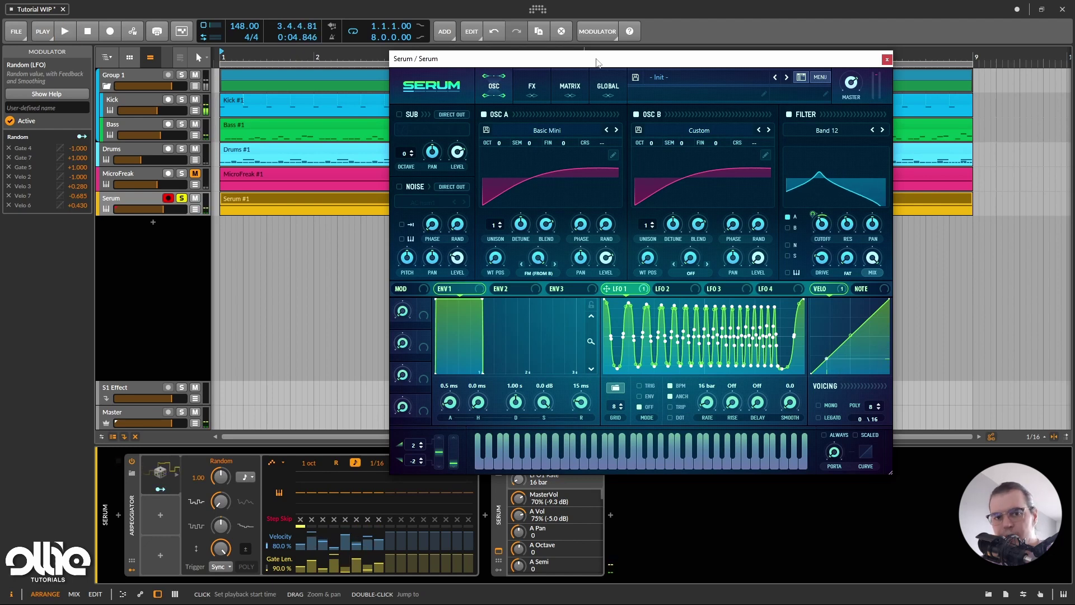
pyautogui.moveTo(597, 62); pyautogui.dragTo(656, 41)
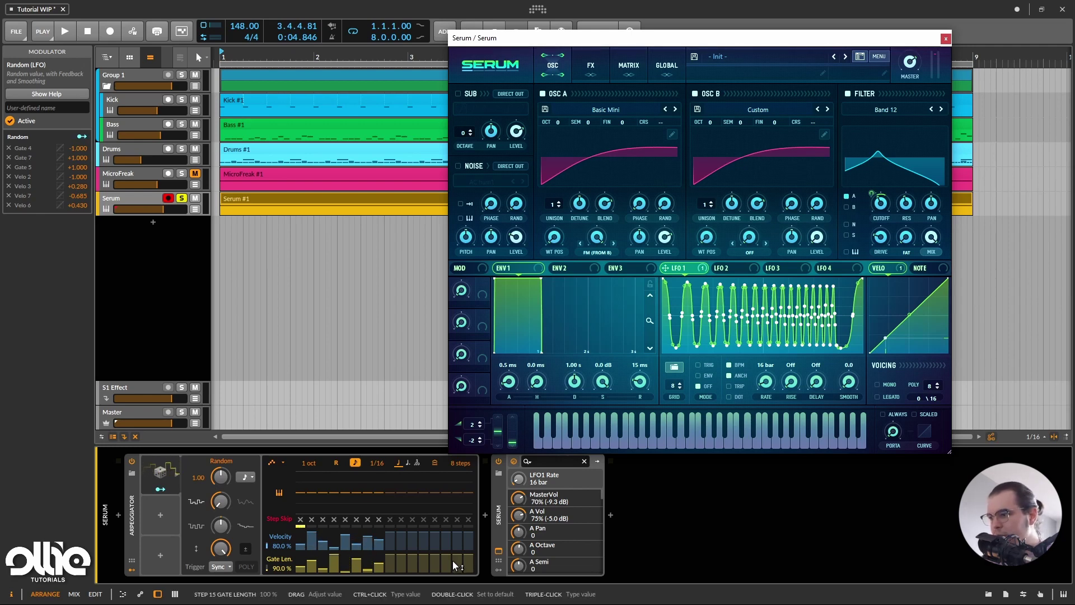
pyautogui.click(334, 519)
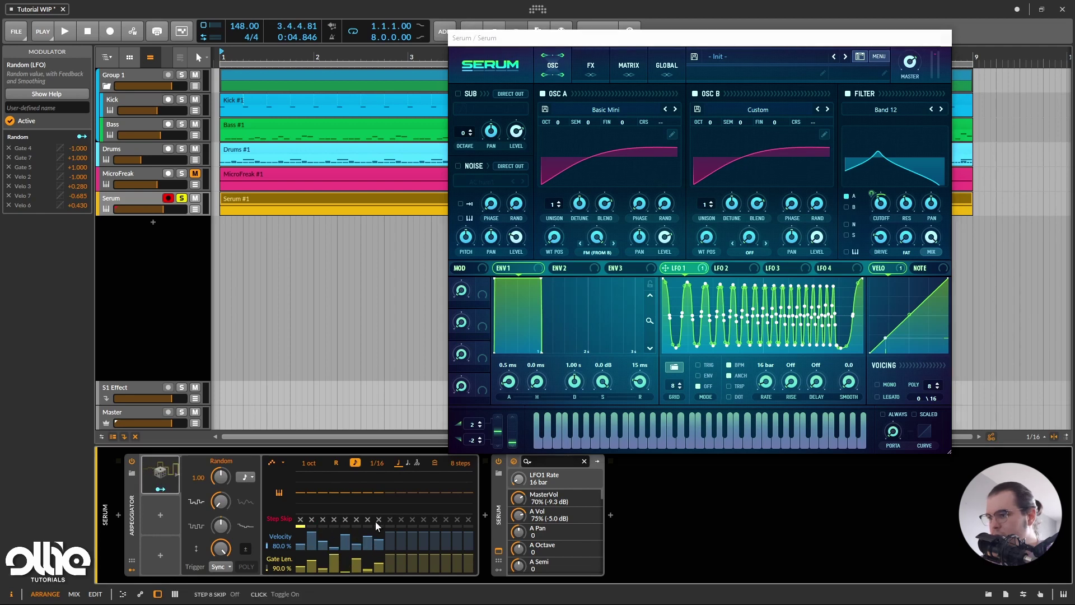
pyautogui.click(297, 527)
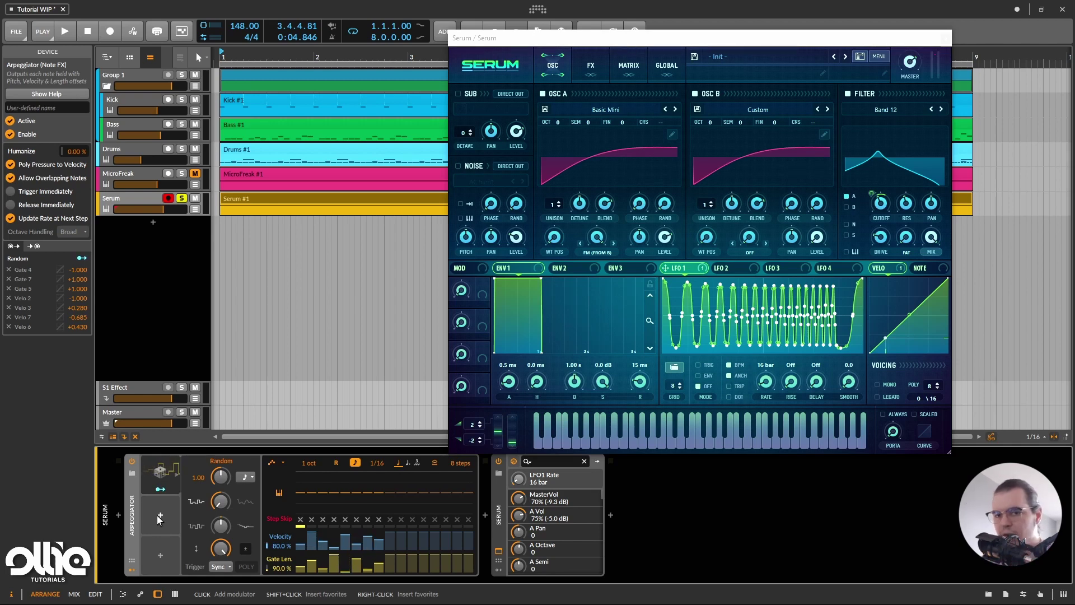
# Step: Add a unipolar square-wave Classic LFO modulator to the Arpeggiator
pyautogui.click(157, 516)
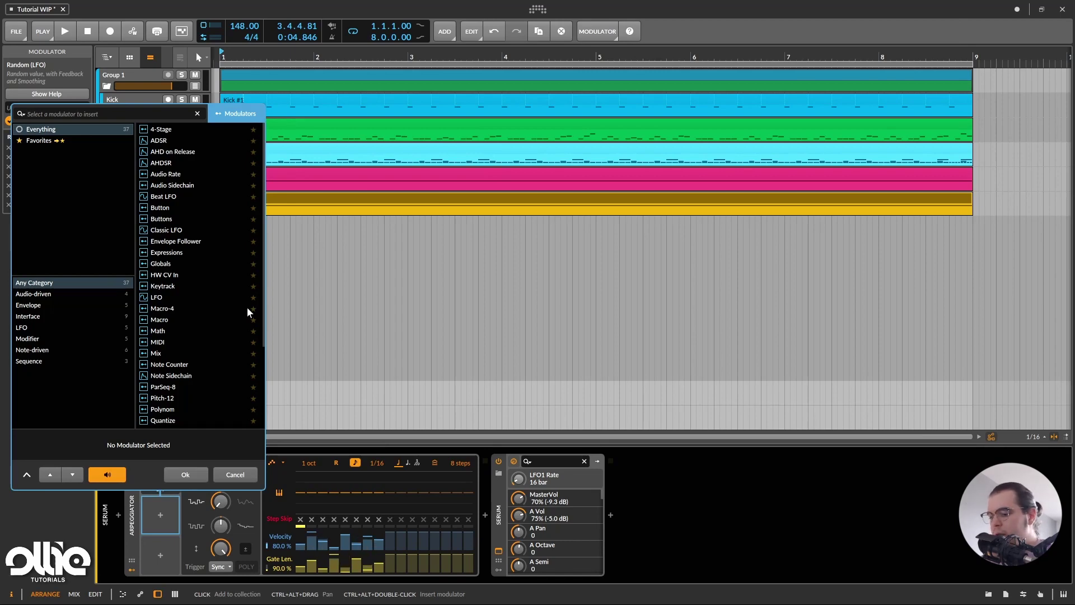
pyautogui.write('lfo')
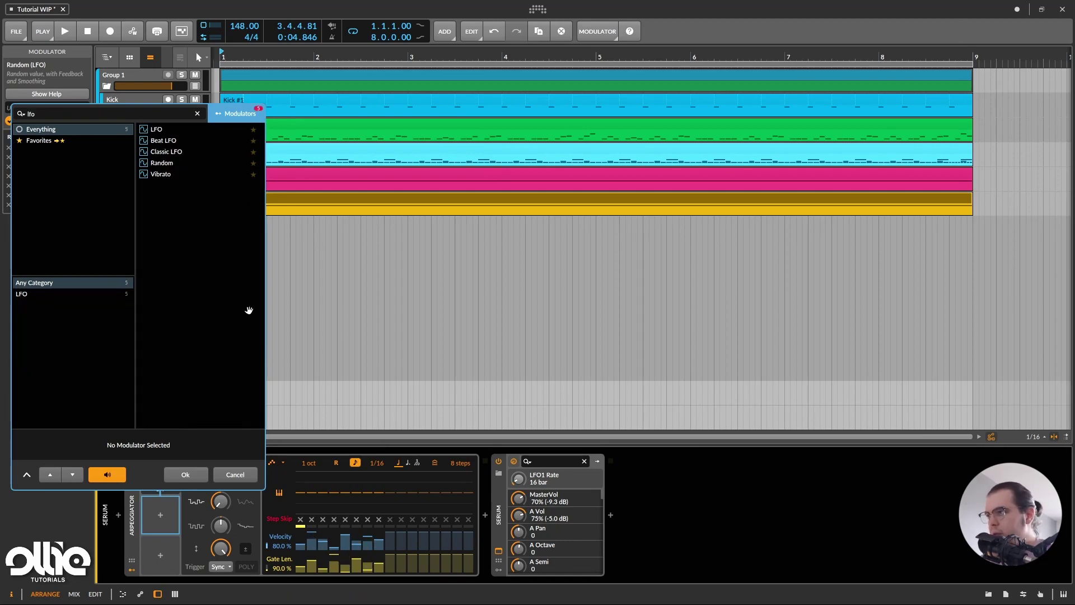
pyautogui.doubleClick(168, 151)
pyautogui.click(175, 517)
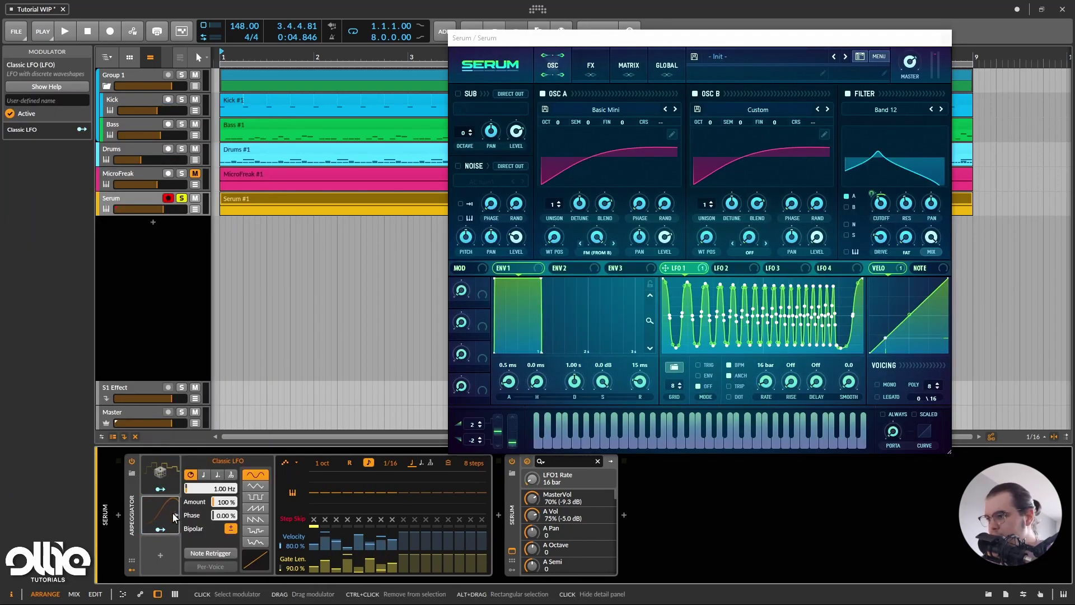
pyautogui.click(257, 498)
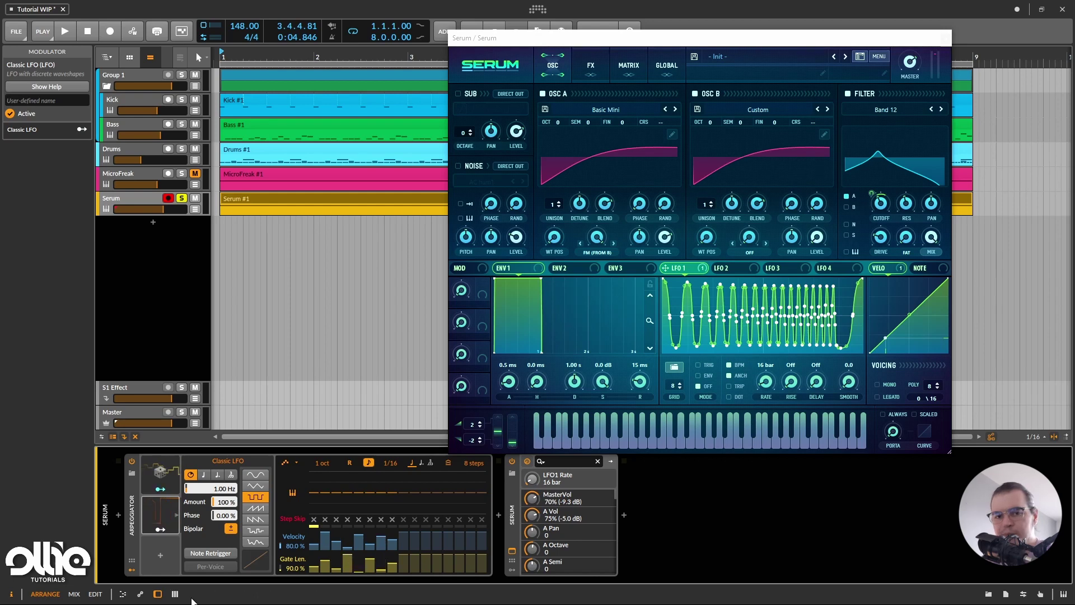
pyautogui.click(230, 529)
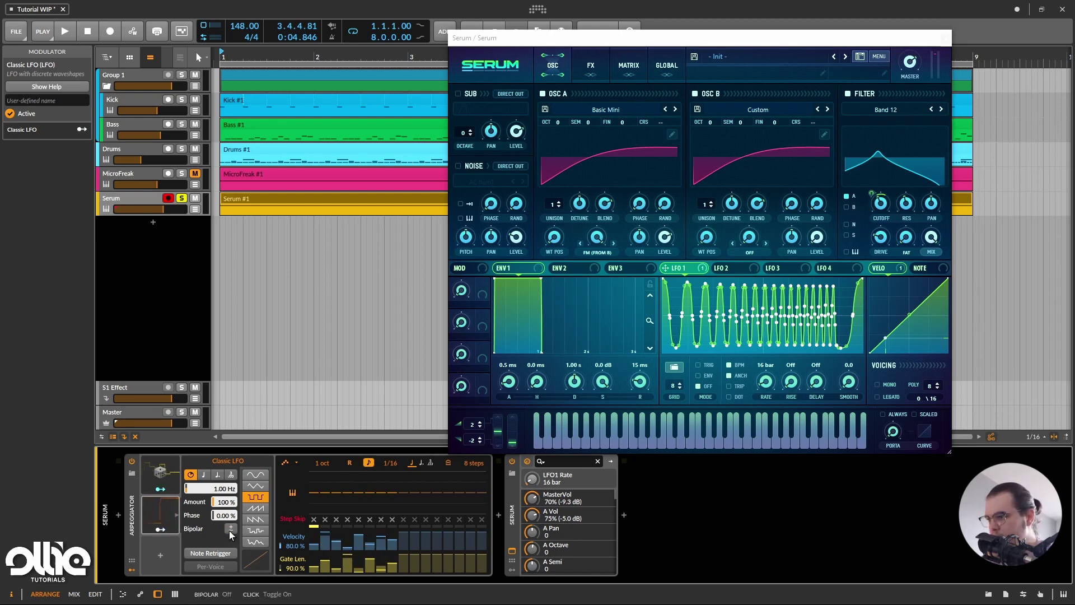
# Step: Map the Classic LFO to Step Skip 3 and 6, set its rate to 0.81 Hz, and audition
pyautogui.click(156, 543)
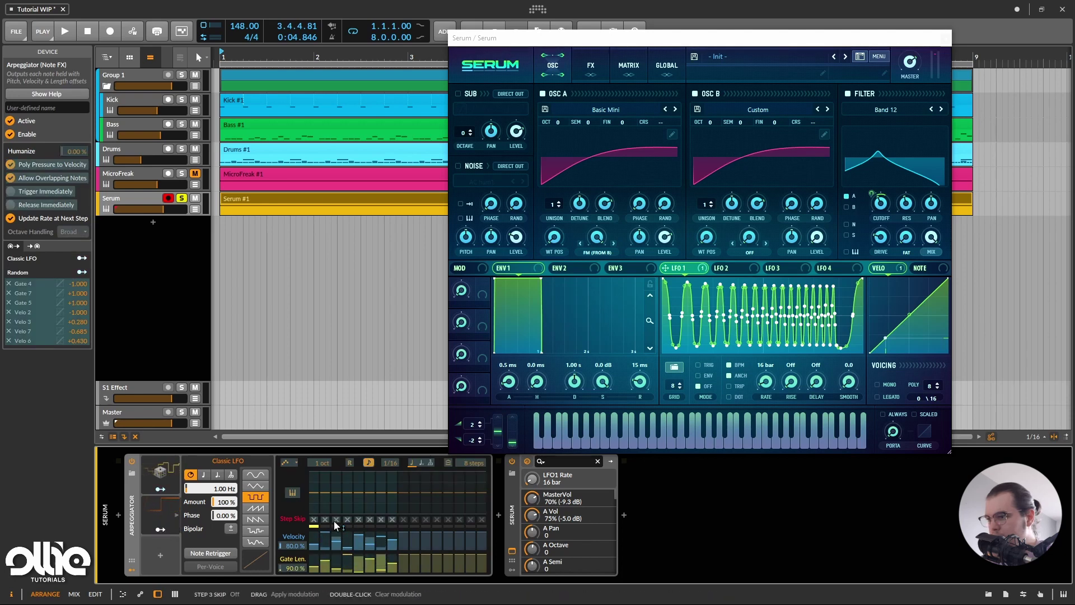
pyautogui.moveTo(338, 519); pyautogui.dragTo(370, 506)
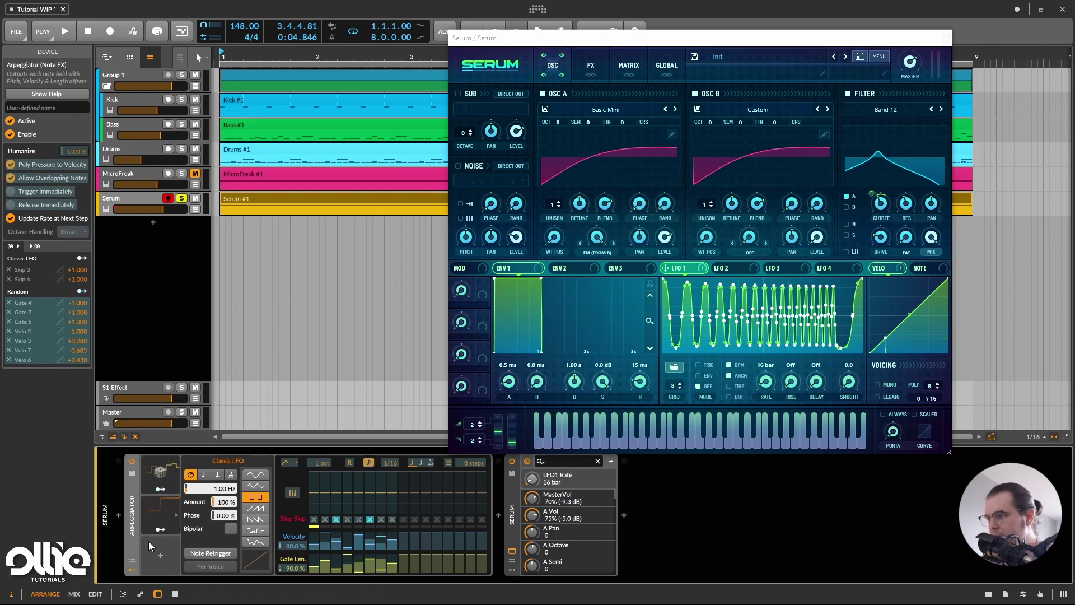
pyautogui.click(160, 530)
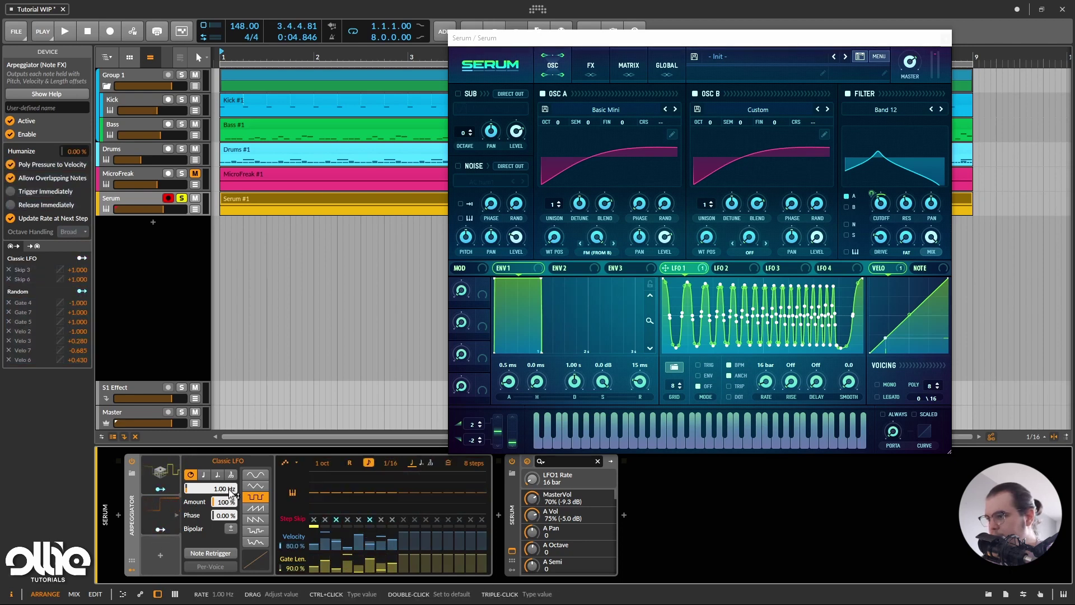
pyautogui.moveTo(226, 494)
pyautogui.mouseDown()
pyautogui.moveTo(230, 476)
pyautogui.moveTo(229, 492)
pyautogui.mouseUp()
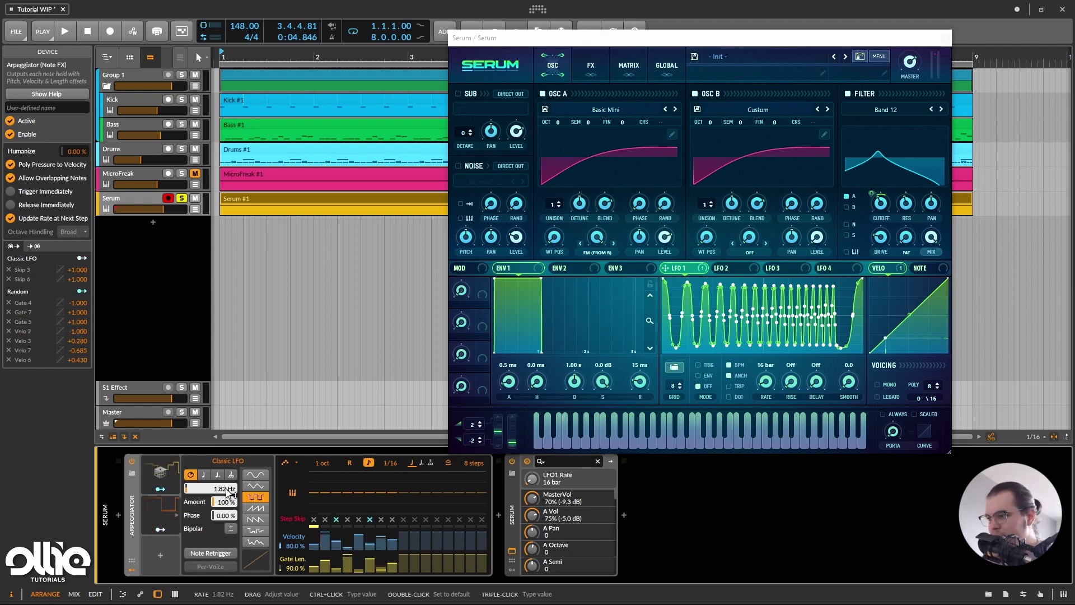
pyautogui.press('space')
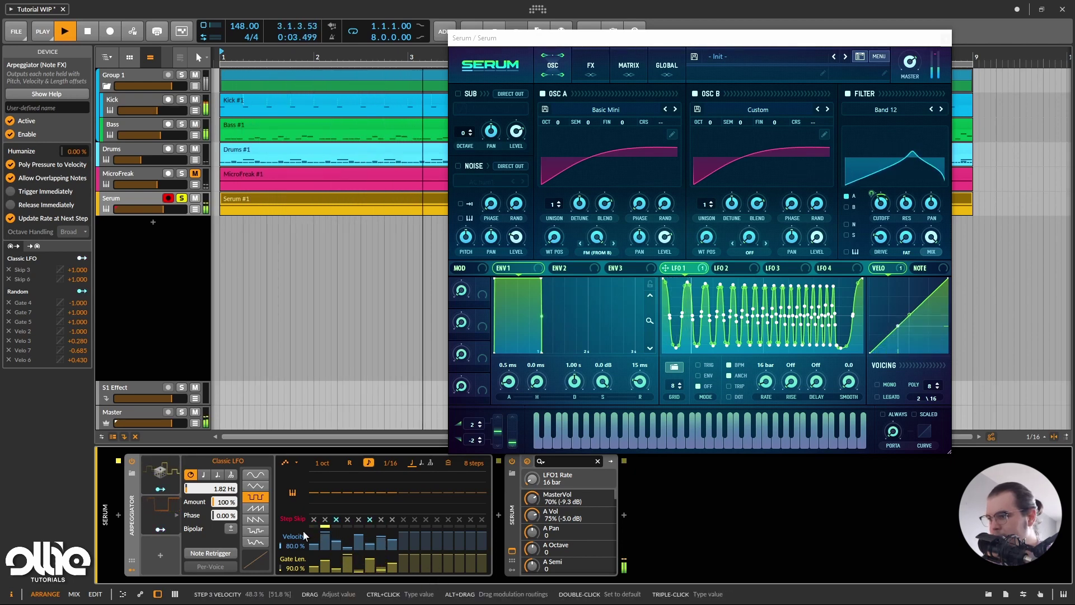
pyautogui.moveTo(226, 489); pyautogui.dragTo(226, 495)
pyautogui.press('space')
pyautogui.press('space')
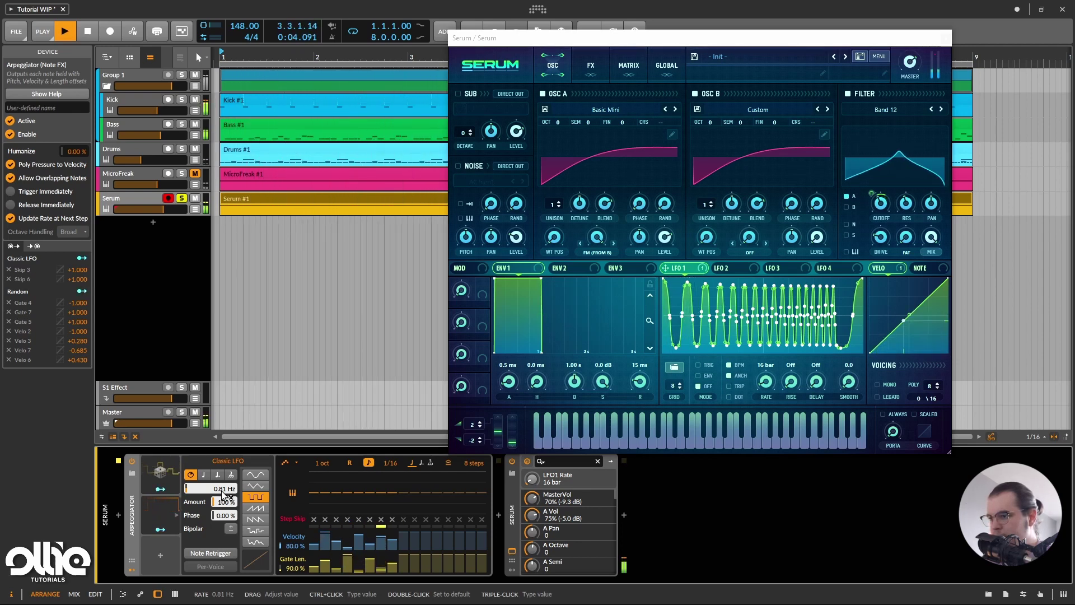
pyautogui.press('space')
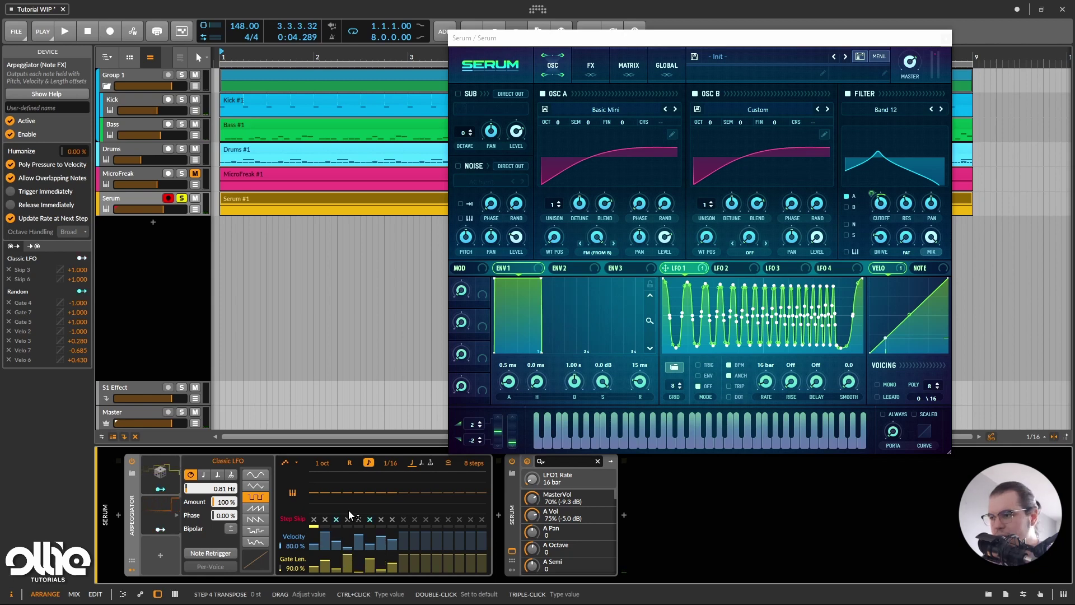
# Step: Add step 8 skip to the Classic LFO, slow it to about 0.34 Hz, and let Random raise its rate by +1.72
pyautogui.click(161, 530)
pyautogui.moveTo(392, 519); pyautogui.dragTo(392, 493)
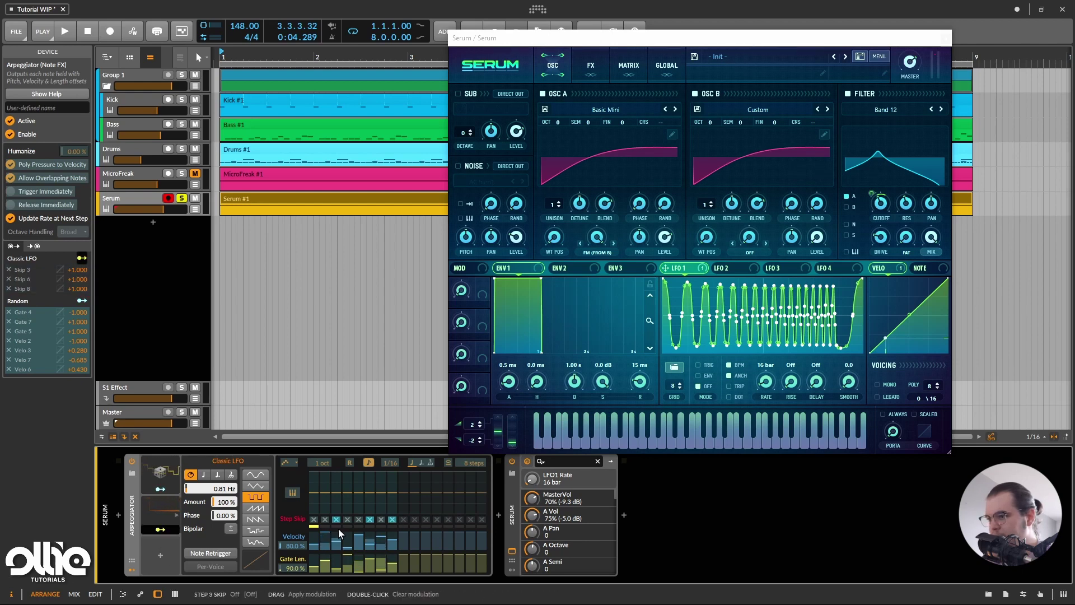
pyautogui.click(161, 529)
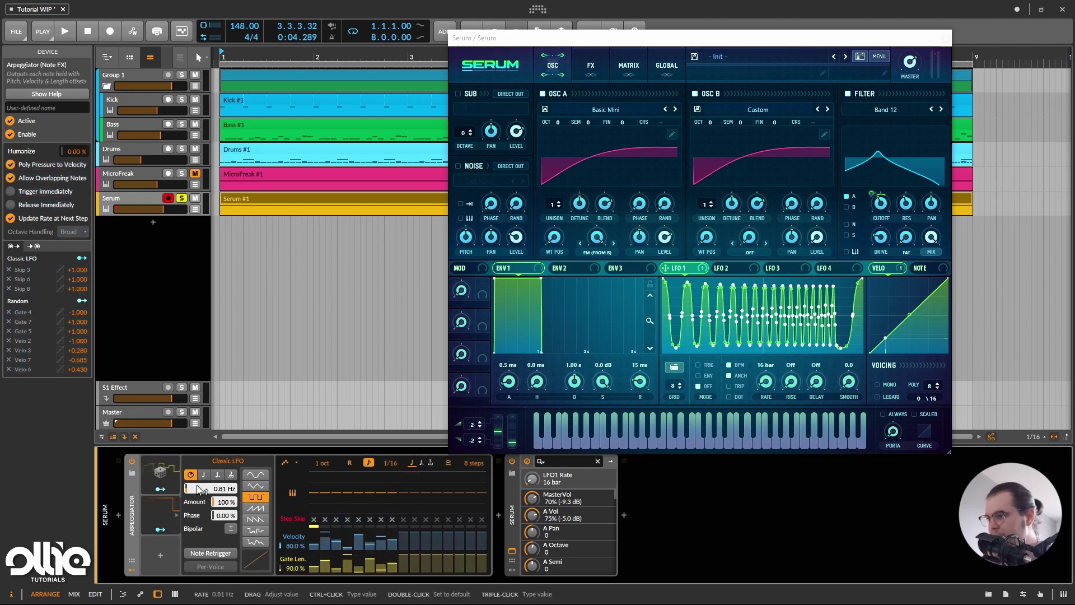
pyautogui.moveTo(200, 490); pyautogui.dragTo(200, 507)
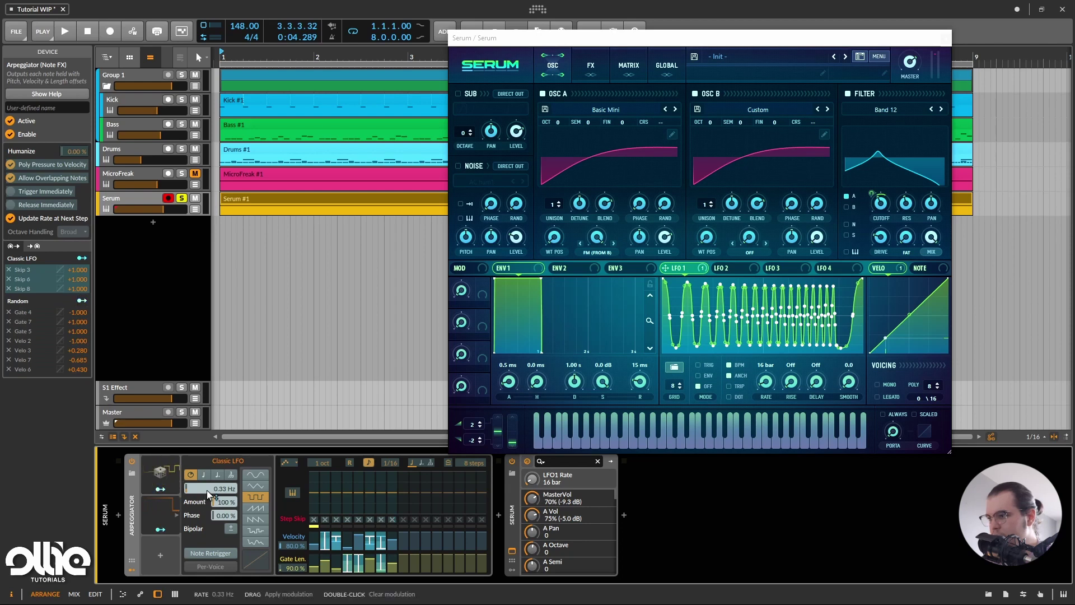
pyautogui.moveTo(198, 492); pyautogui.dragTo(199, 468)
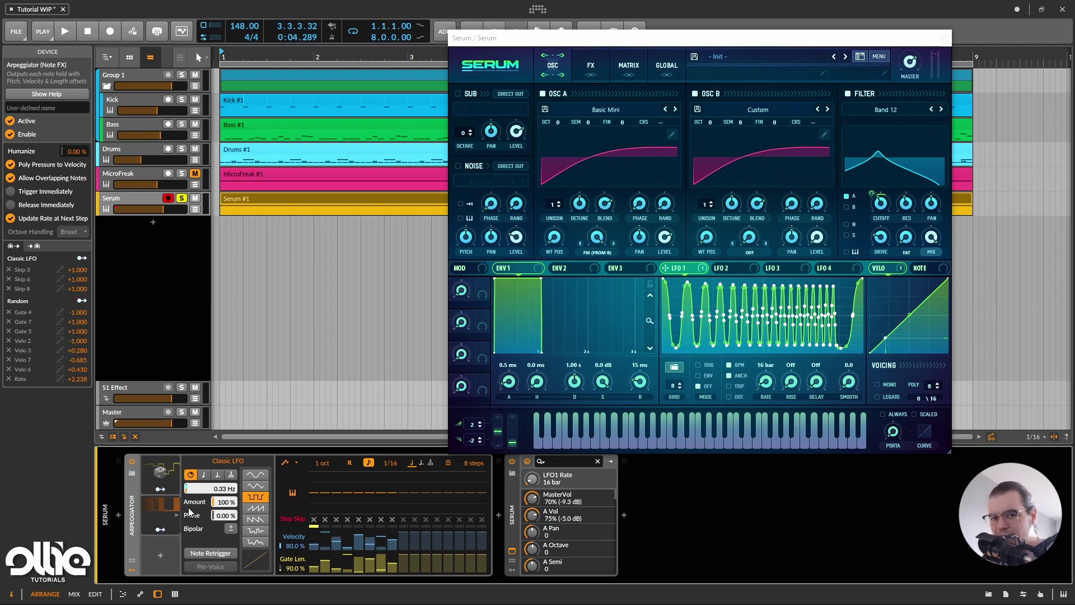
pyautogui.click(159, 490)
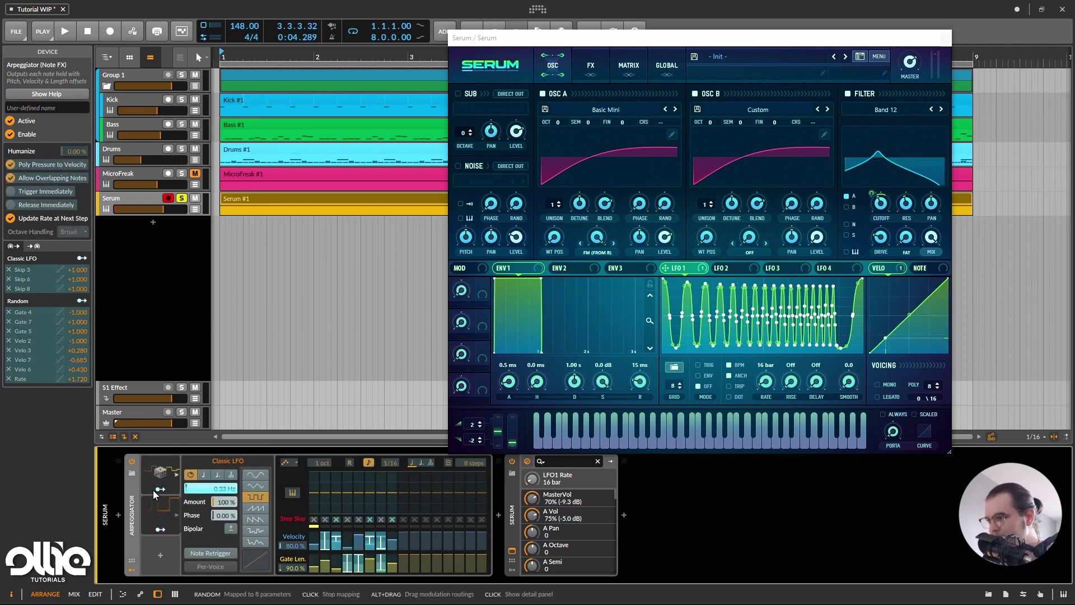
pyautogui.click(156, 486)
pyautogui.press('space')
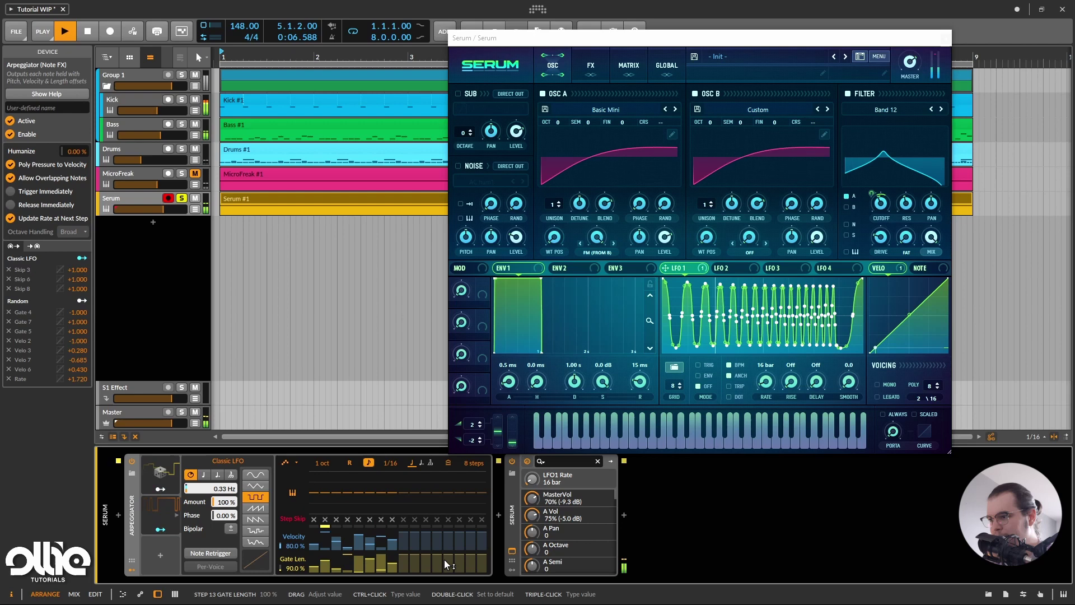
pyautogui.press('space')
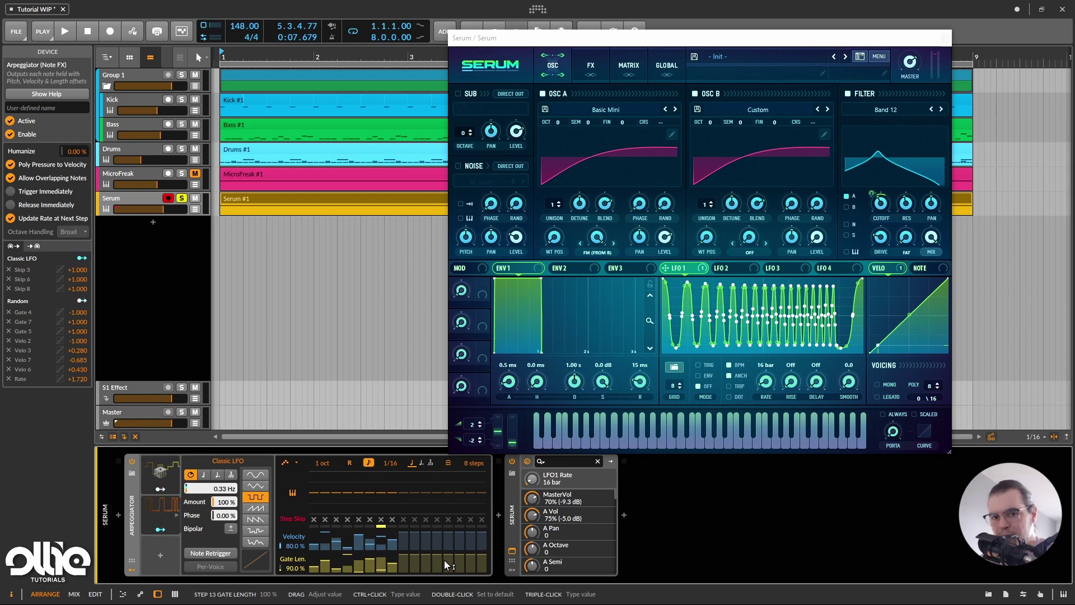
pyautogui.click(217, 474)
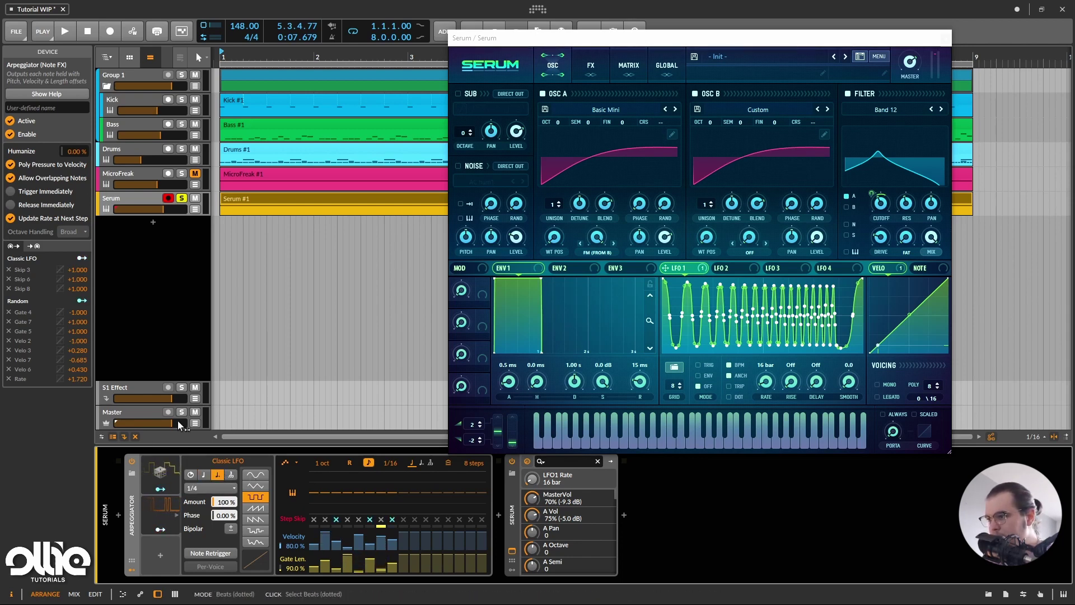
pyautogui.click(215, 488)
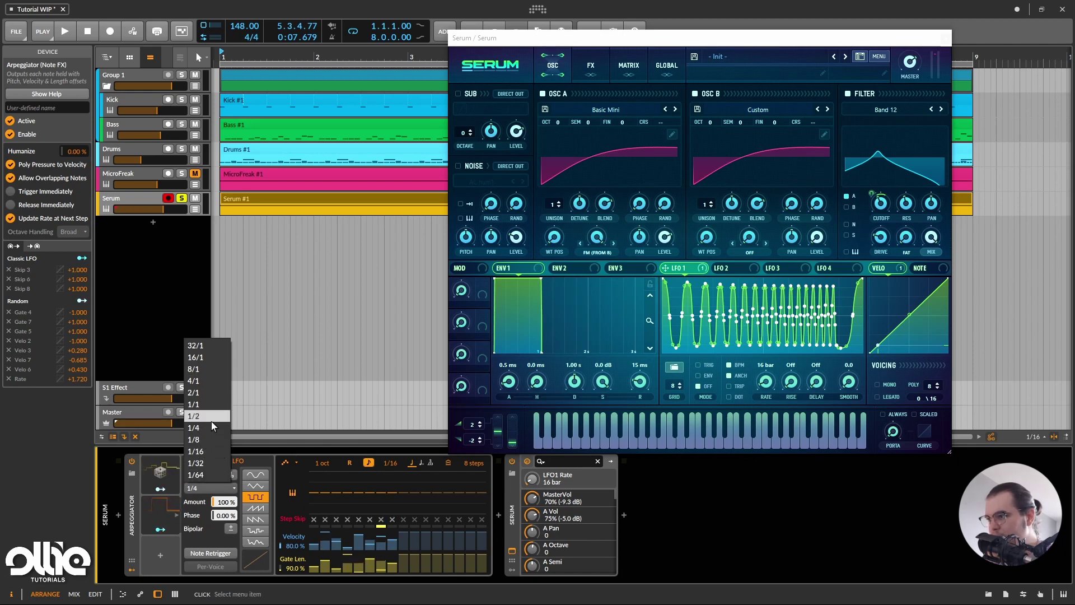
pyautogui.click(212, 420)
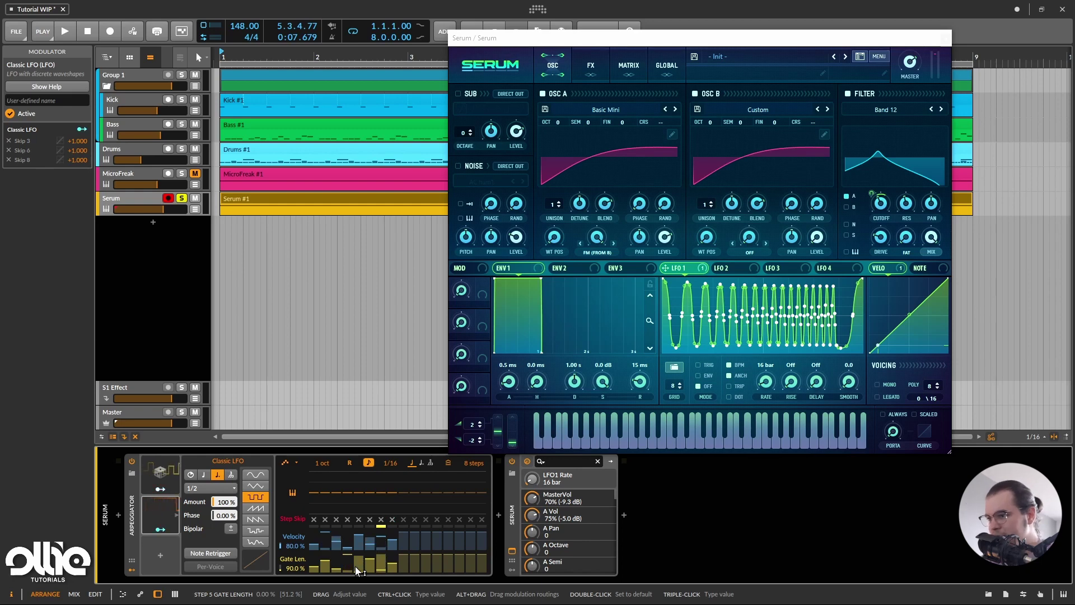
pyautogui.press('space')
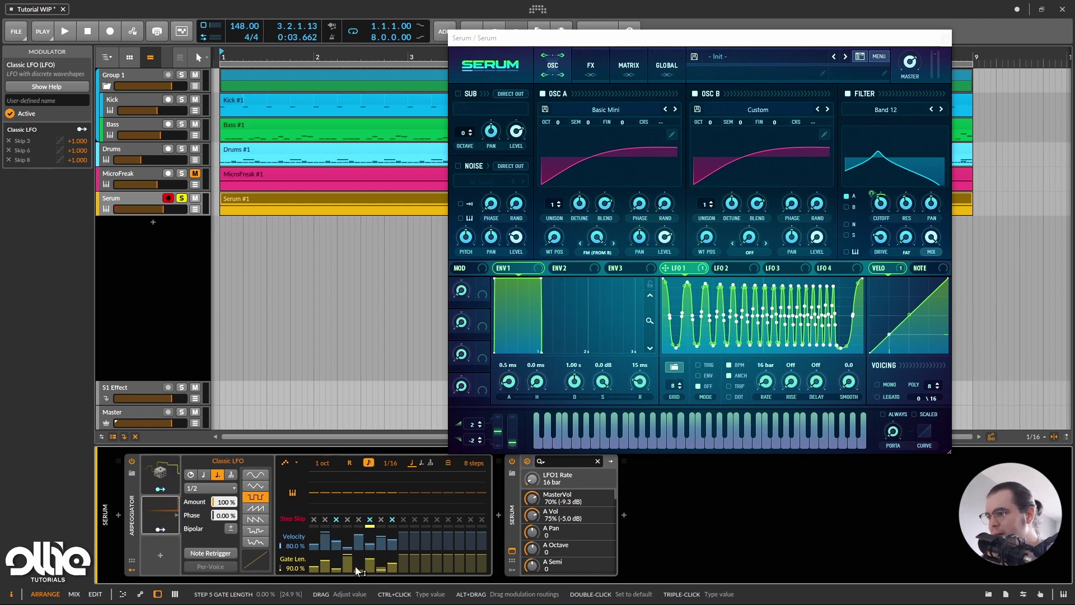
pyautogui.click(191, 473)
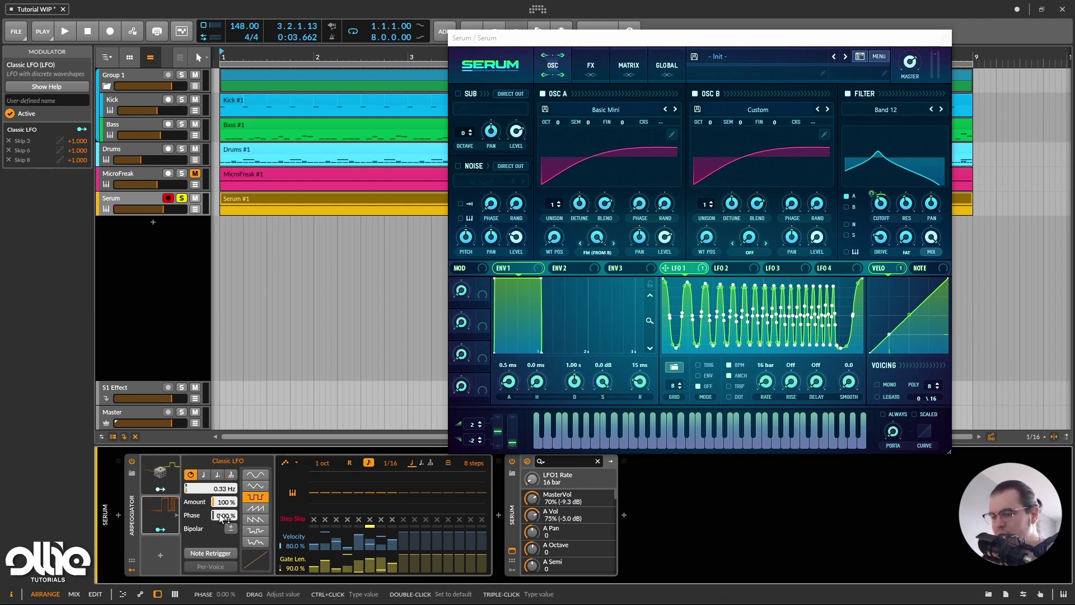
pyautogui.press('space')
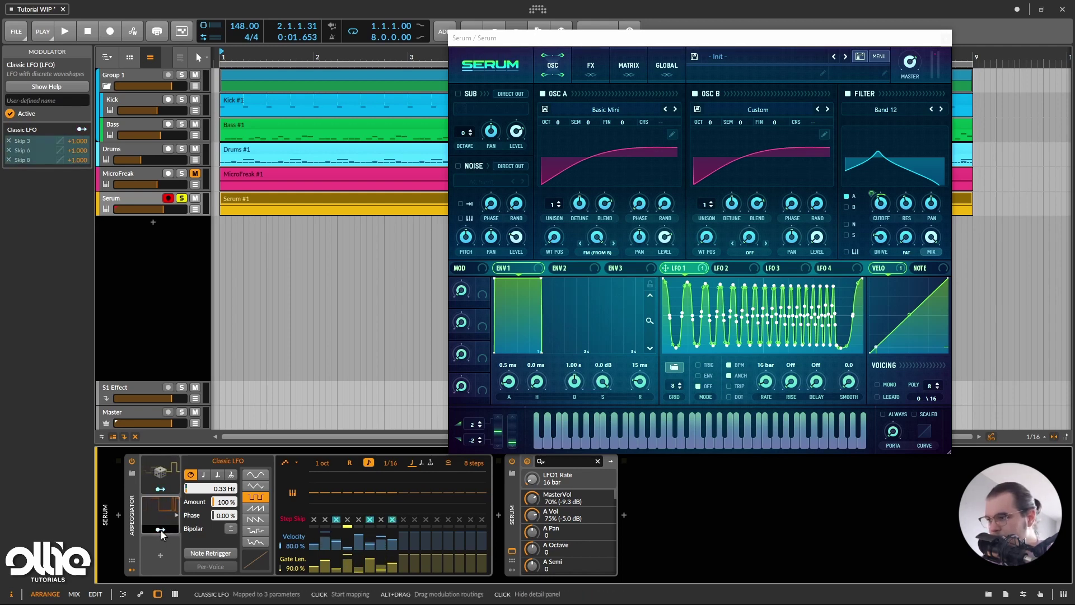
# Step: Map the Classic LFO to the arpeggiator's 1/16 note rate with amount -0.750
pyautogui.click(160, 529)
pyautogui.moveTo(392, 462); pyautogui.dragTo(392, 493)
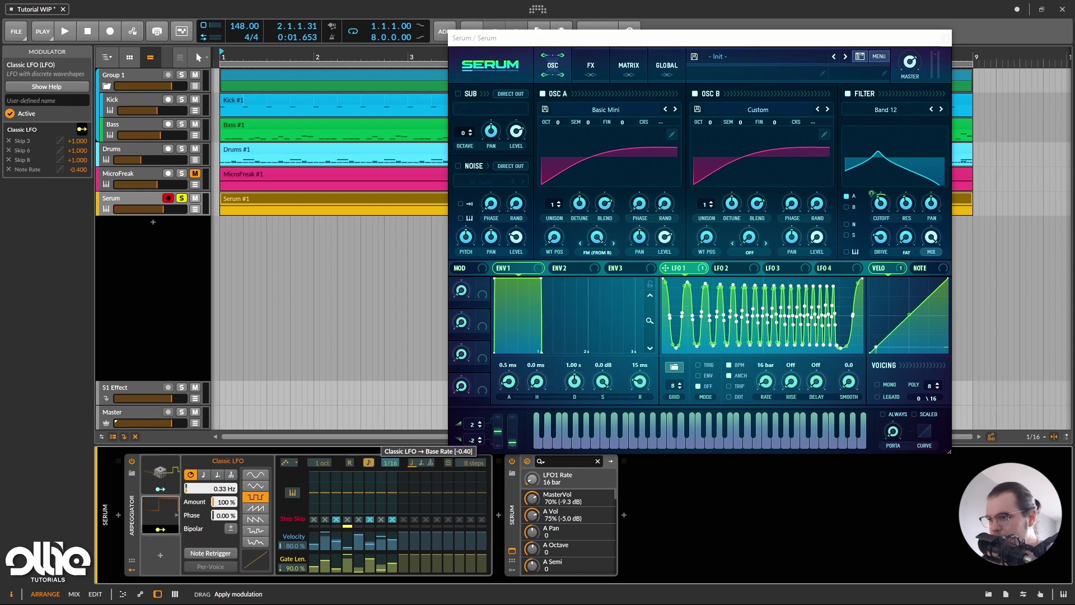
pyautogui.click(172, 529)
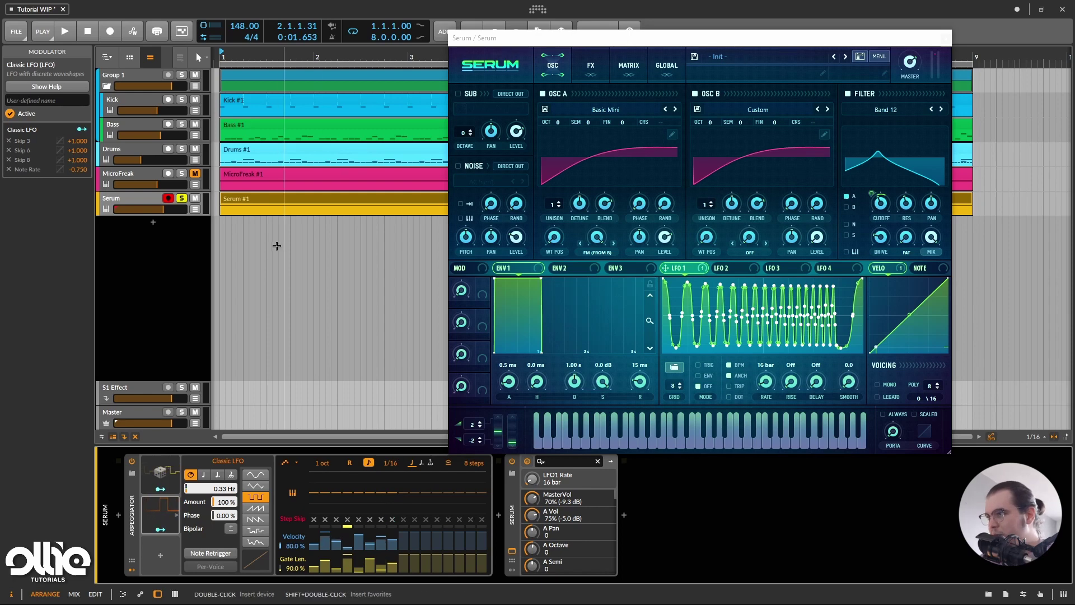
# Step: Audition the Serum #1 clip and enable the Classic LFO's note retrigger at 0.21 Hz
pyautogui.click(279, 210)
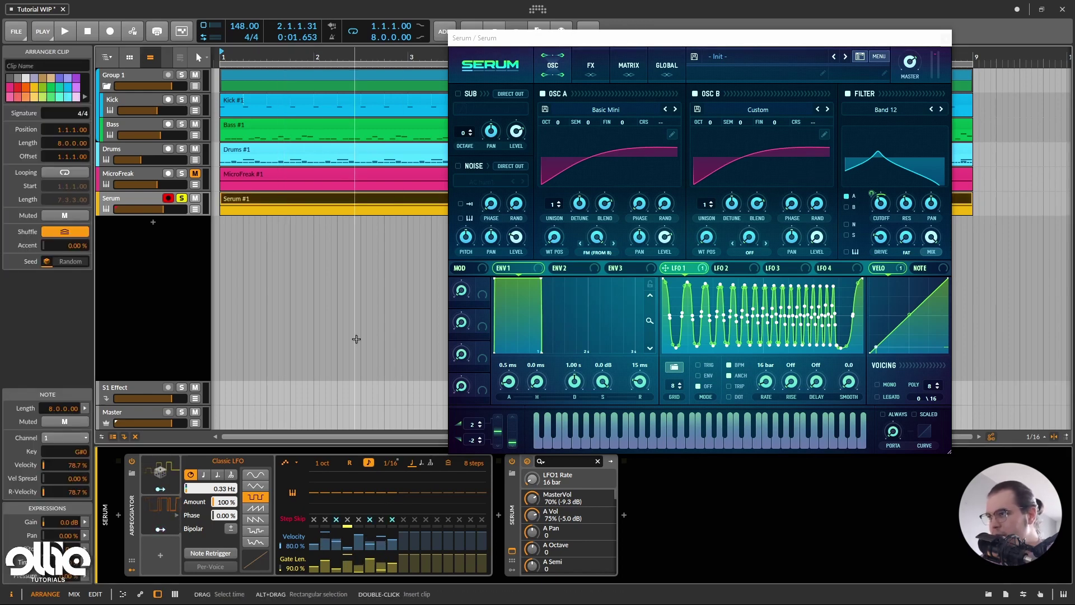
pyautogui.press('space')
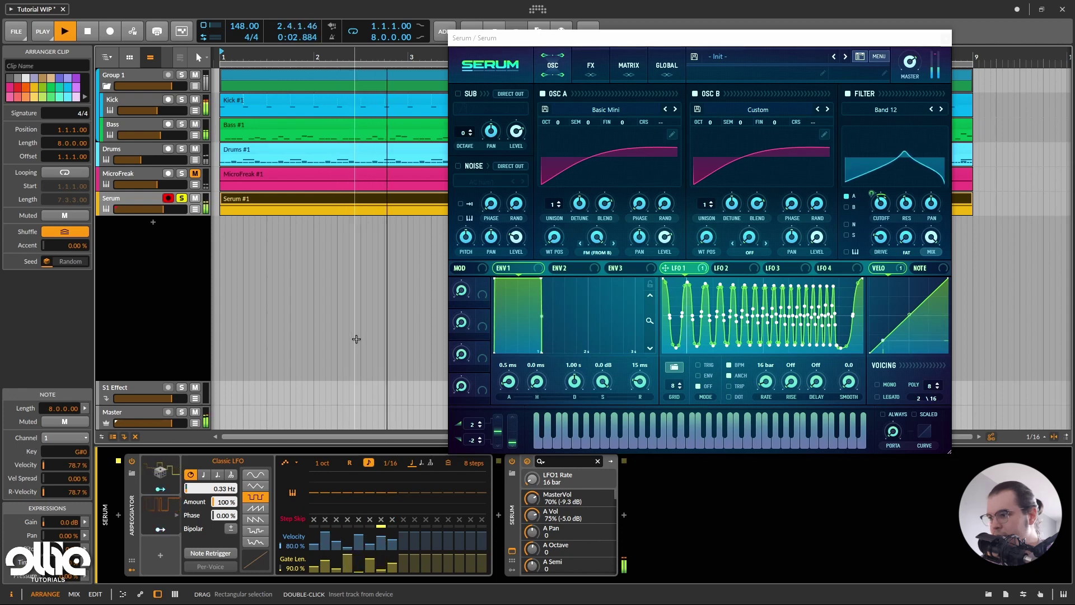
pyautogui.press('space')
pyautogui.click(168, 490)
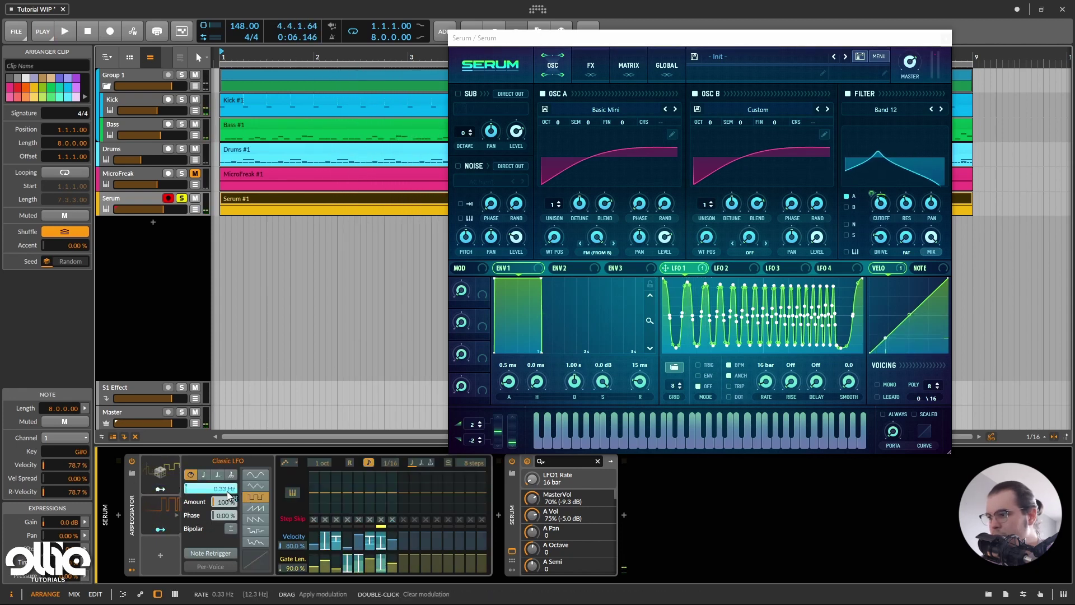
pyautogui.click(162, 491)
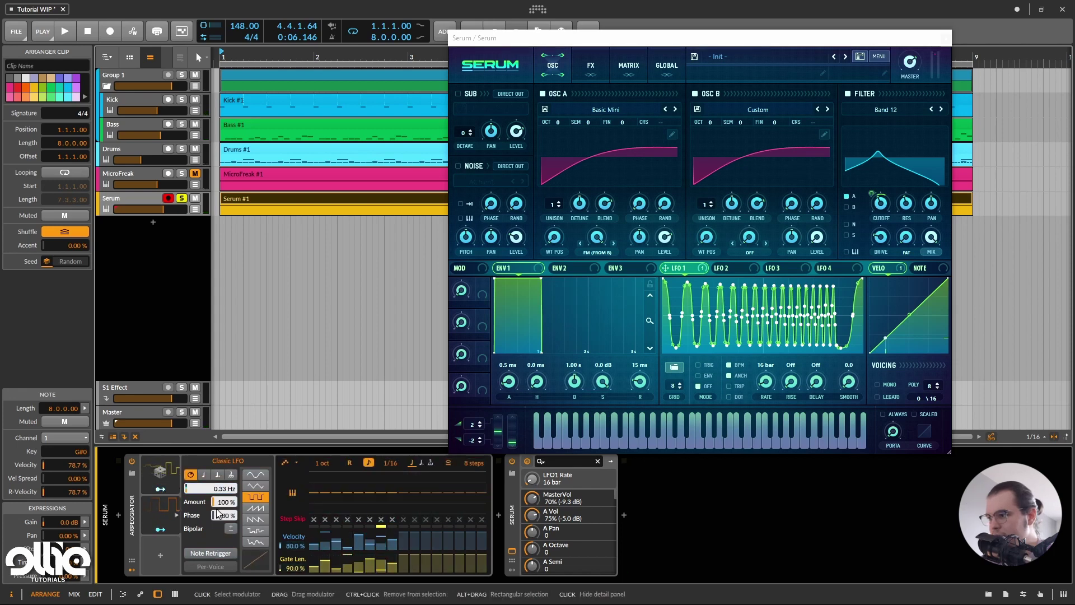
pyautogui.press('space')
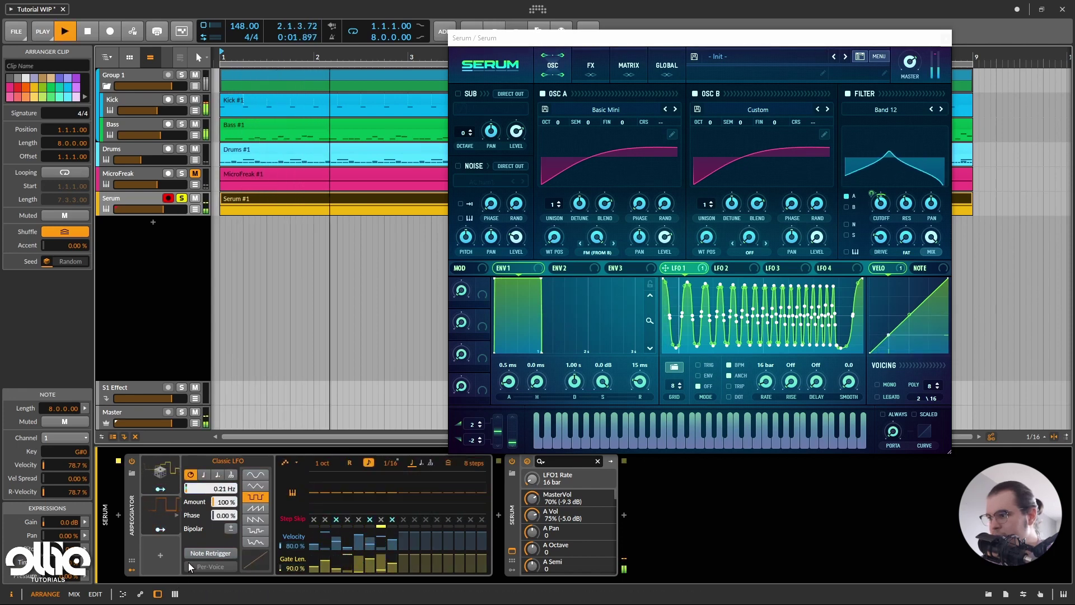
pyautogui.click(205, 549)
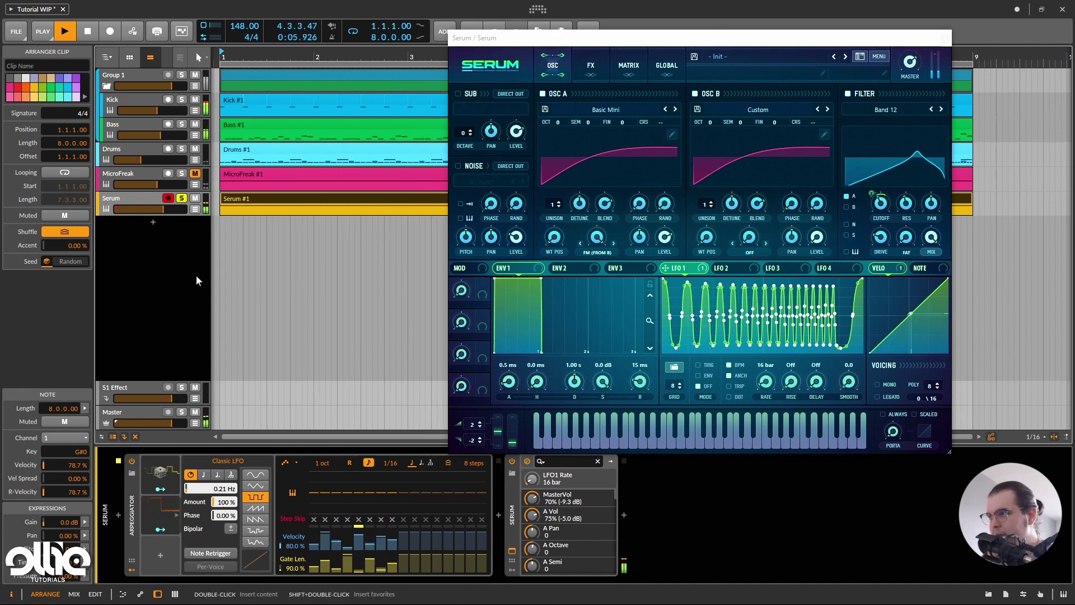
# Step: Turn on Serum's ping-pong delay with linked 1/8 dotted times and filter 1027, Q 2.7
pyautogui.press('space')
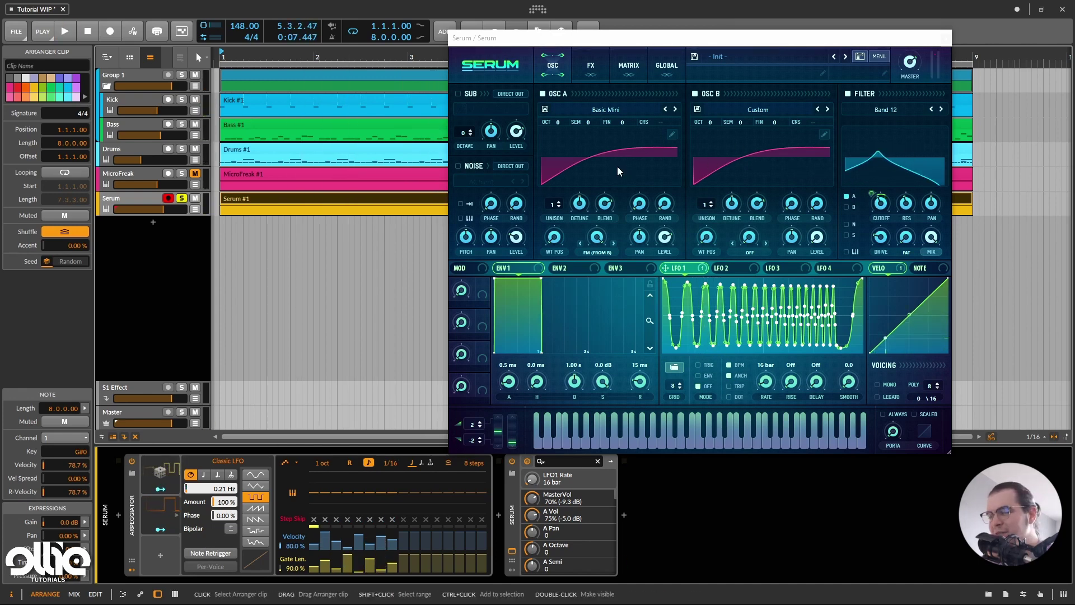
pyautogui.click(590, 66)
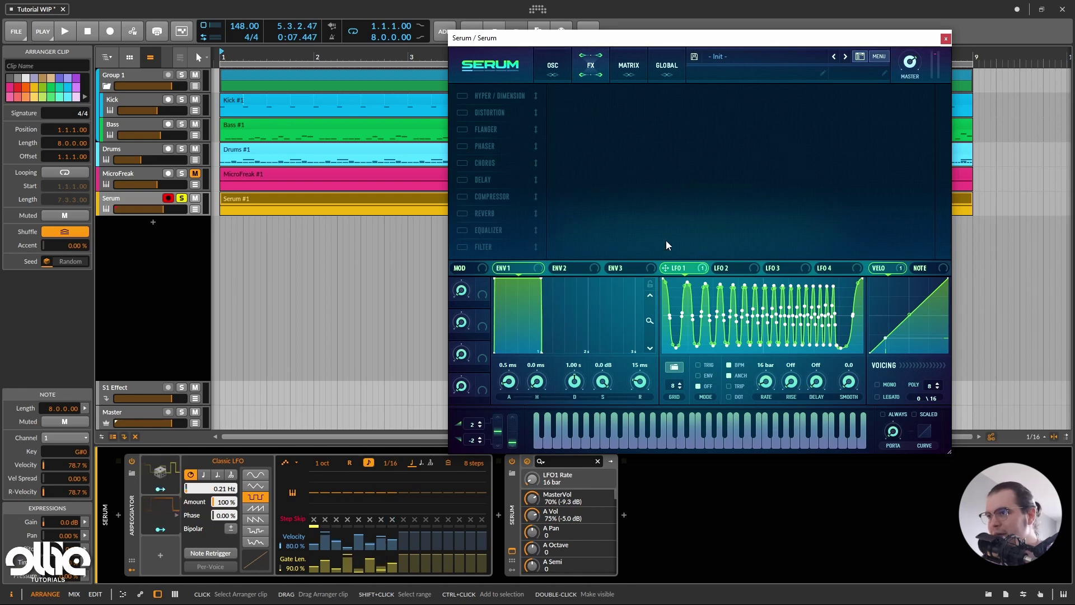
pyautogui.click(485, 179)
pyautogui.click(653, 118)
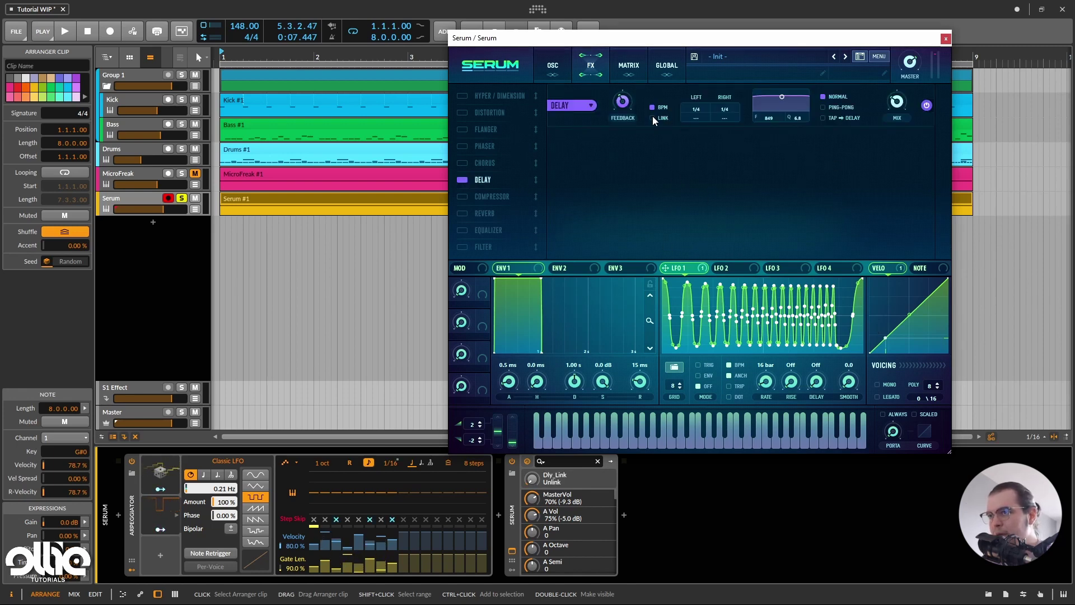
pyautogui.click(696, 118)
pyautogui.moveTo(703, 104); pyautogui.dragTo(700, 119)
pyautogui.moveTo(778, 96); pyautogui.dragTo(784, 106)
pyautogui.press('space')
pyautogui.press('space')
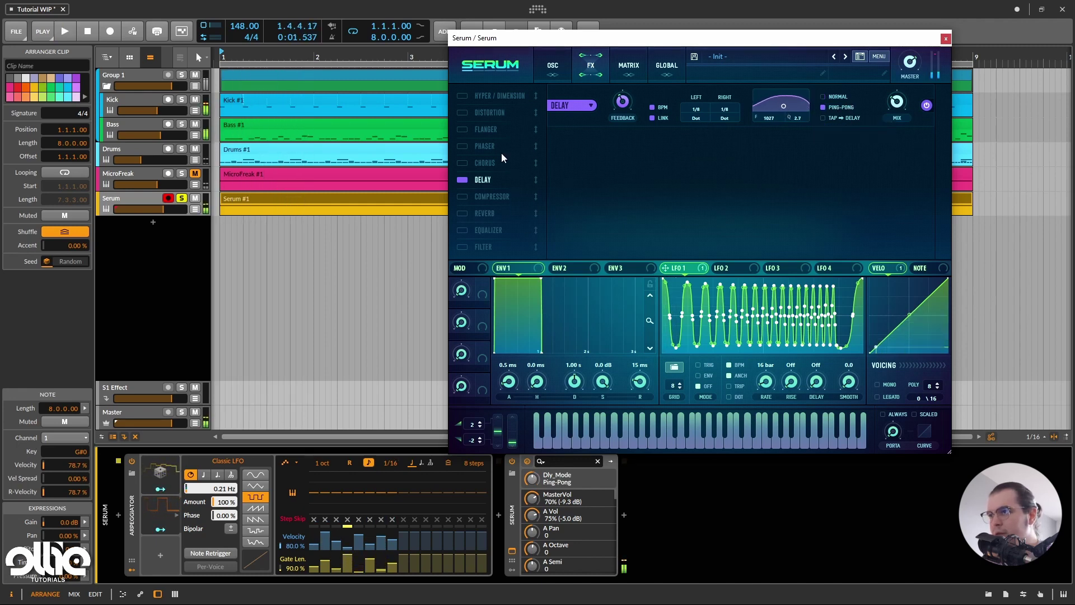
# Step: Enable Serum's Phaser and move it above the Delay, checking its depth value
pyautogui.click(500, 146)
pyautogui.moveTo(503, 181); pyautogui.dragTo(510, 115)
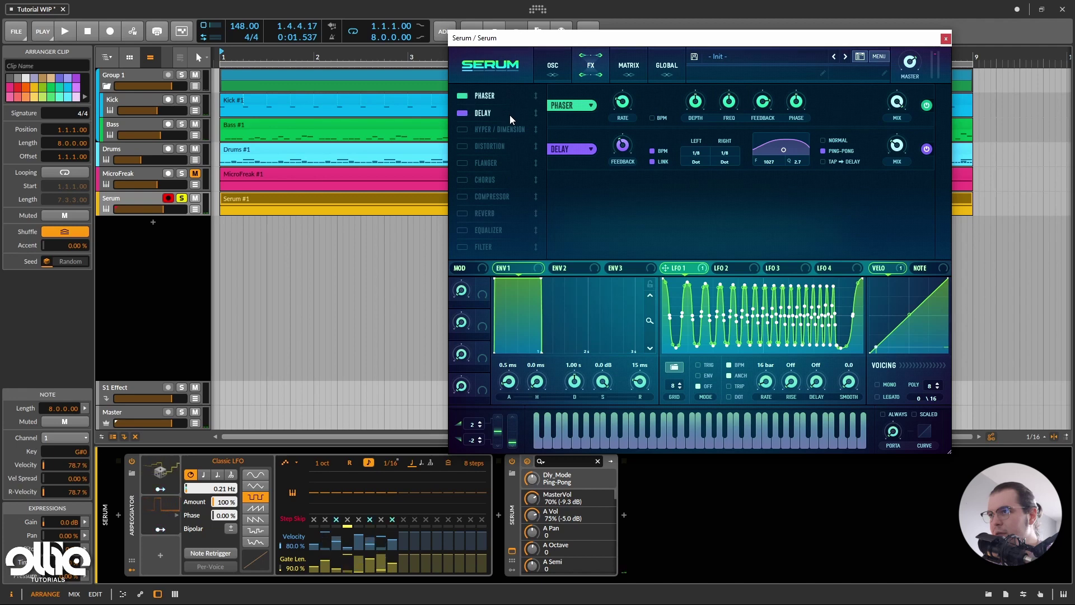
pyautogui.click(689, 104)
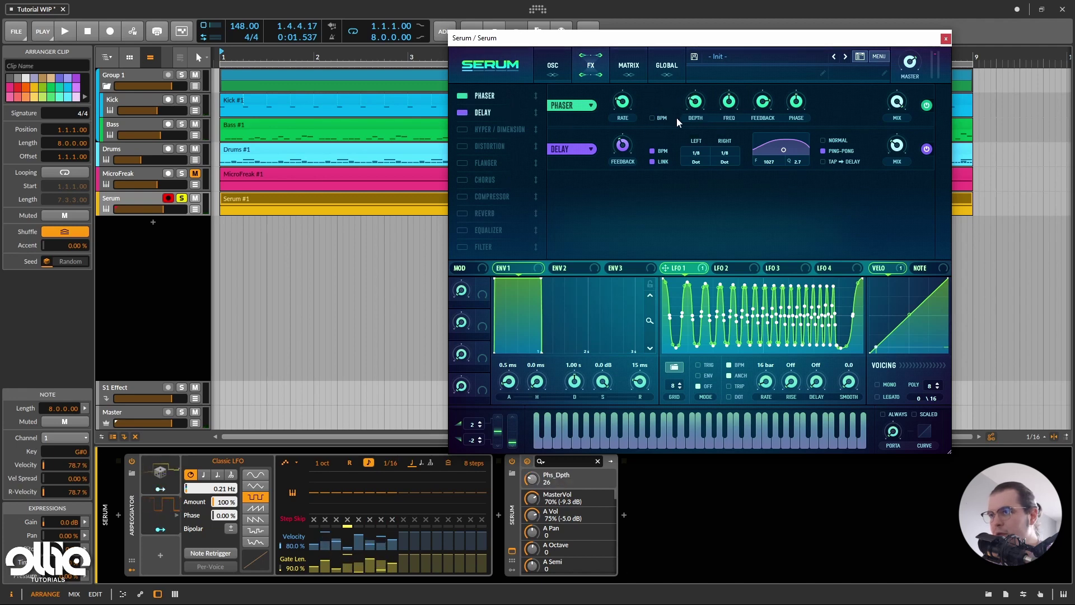
# Step: Map velocity to the Phaser frequency, set its amount while listening, and lower stereo phase to about 99°
pyautogui.moveTo(889, 270); pyautogui.dragTo(728, 101)
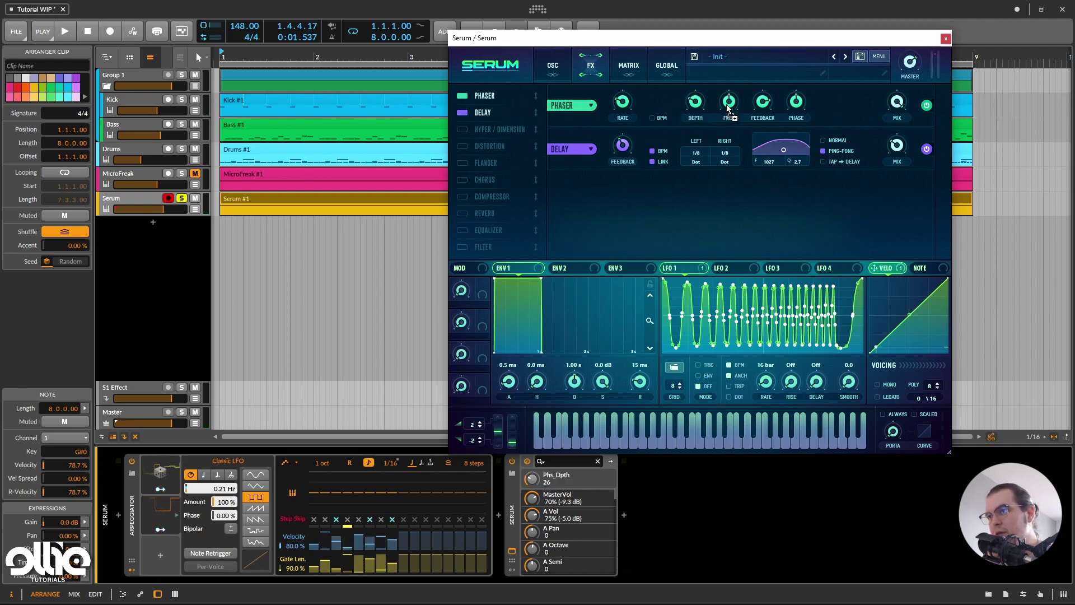
pyautogui.moveTo(713, 95)
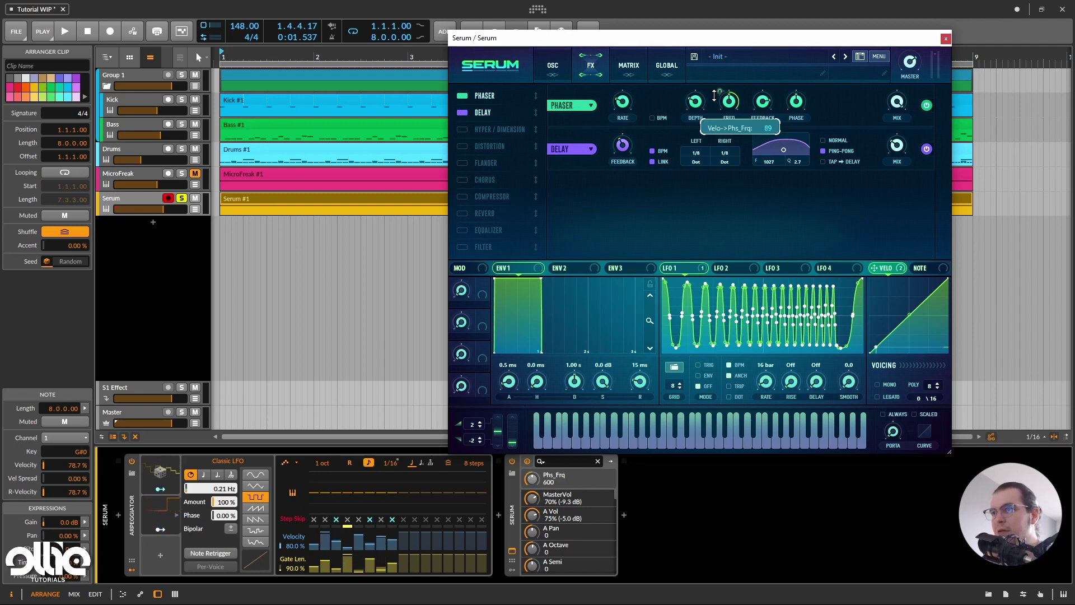
pyautogui.press('space')
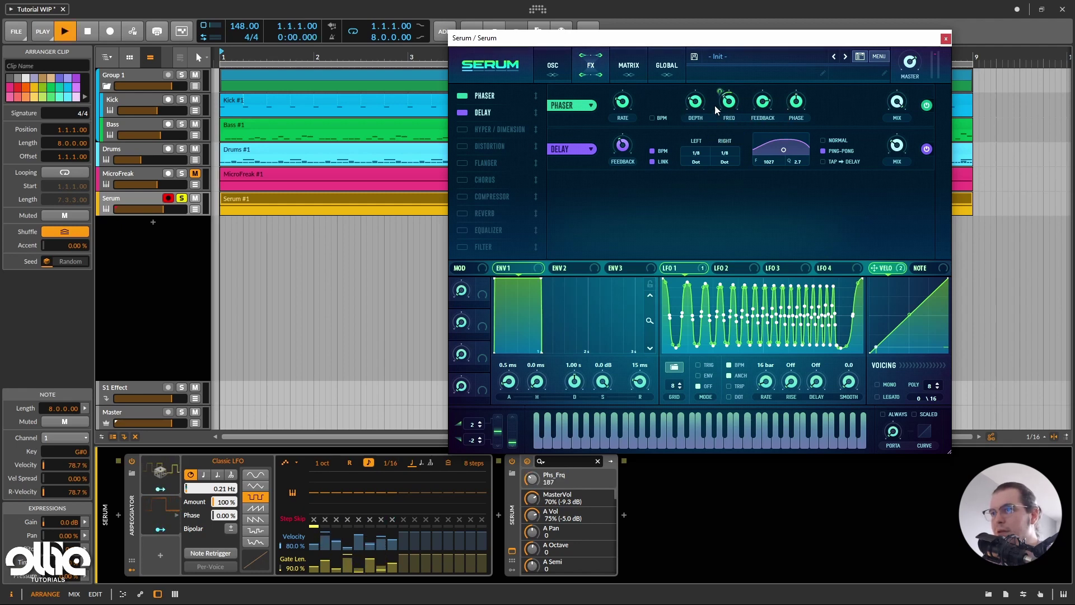
pyautogui.moveTo(712, 92); pyautogui.dragTo(711, 93)
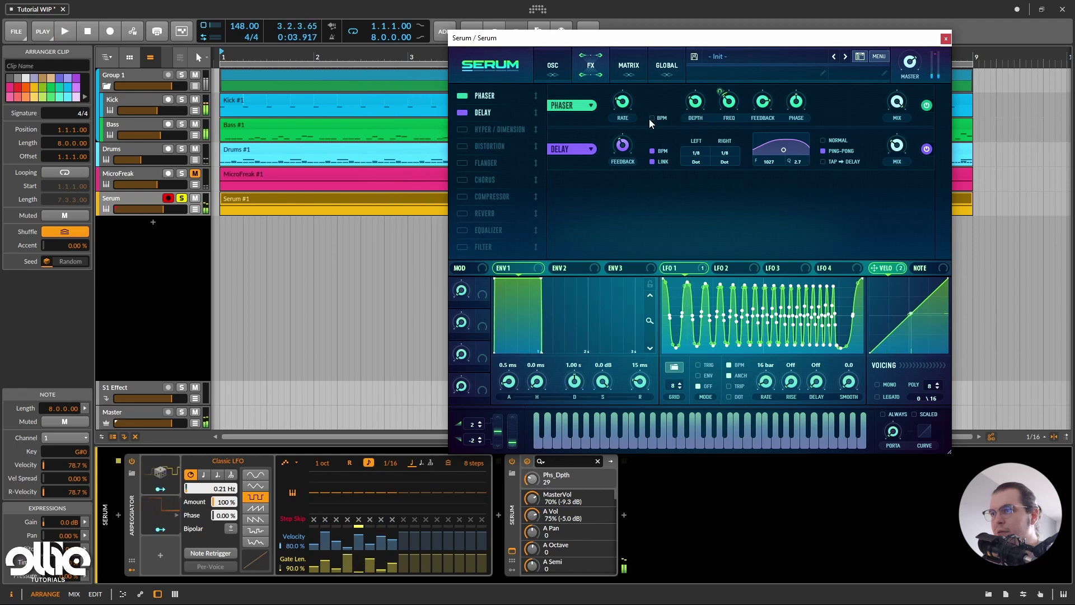
pyautogui.moveTo(632, 105)
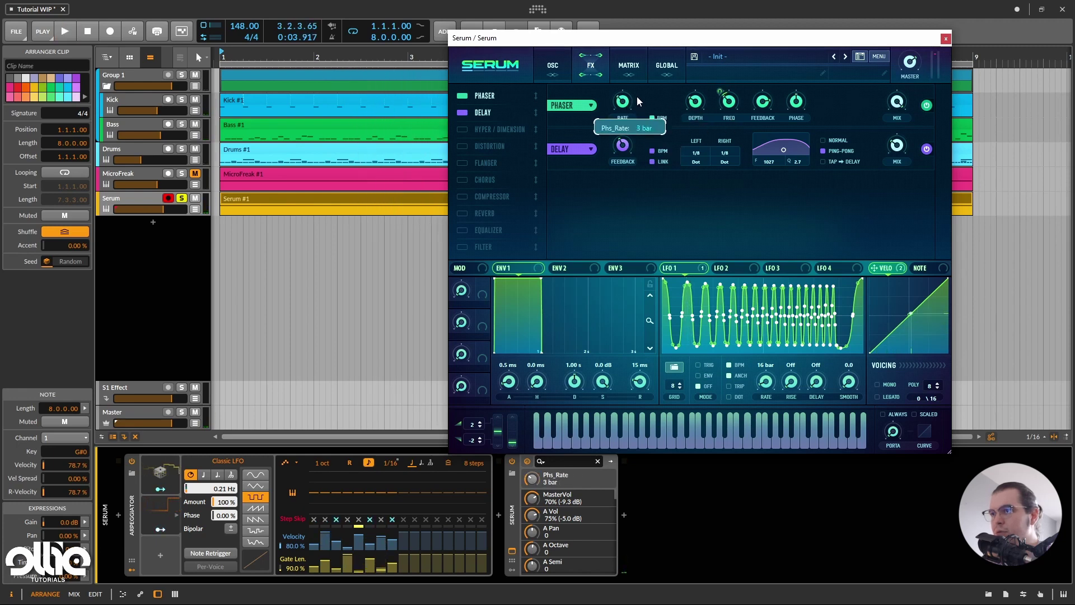
pyautogui.press('space')
pyautogui.press('space')
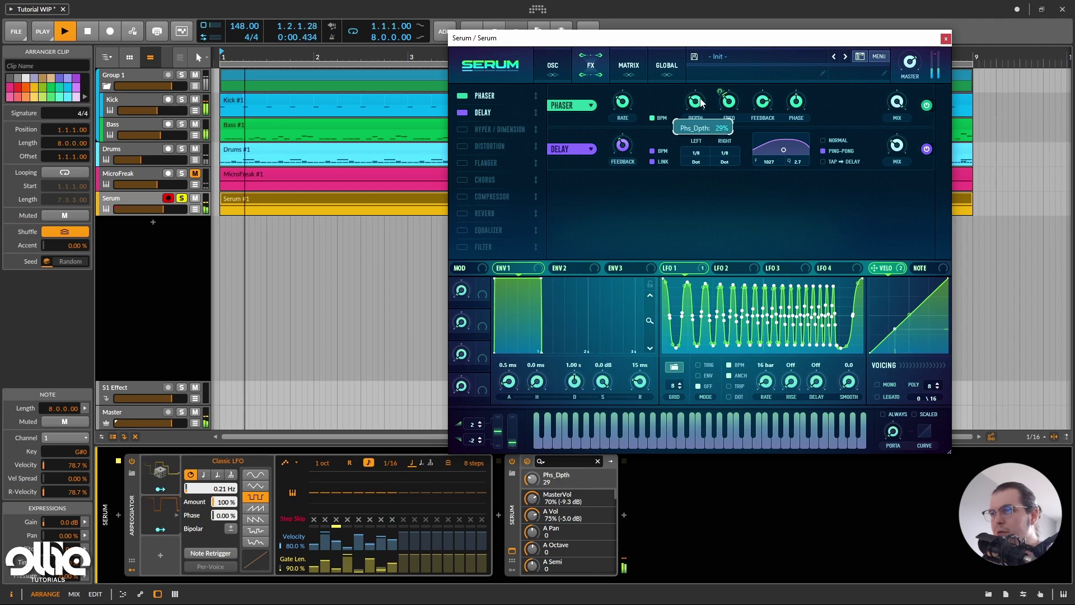
pyautogui.click(795, 102)
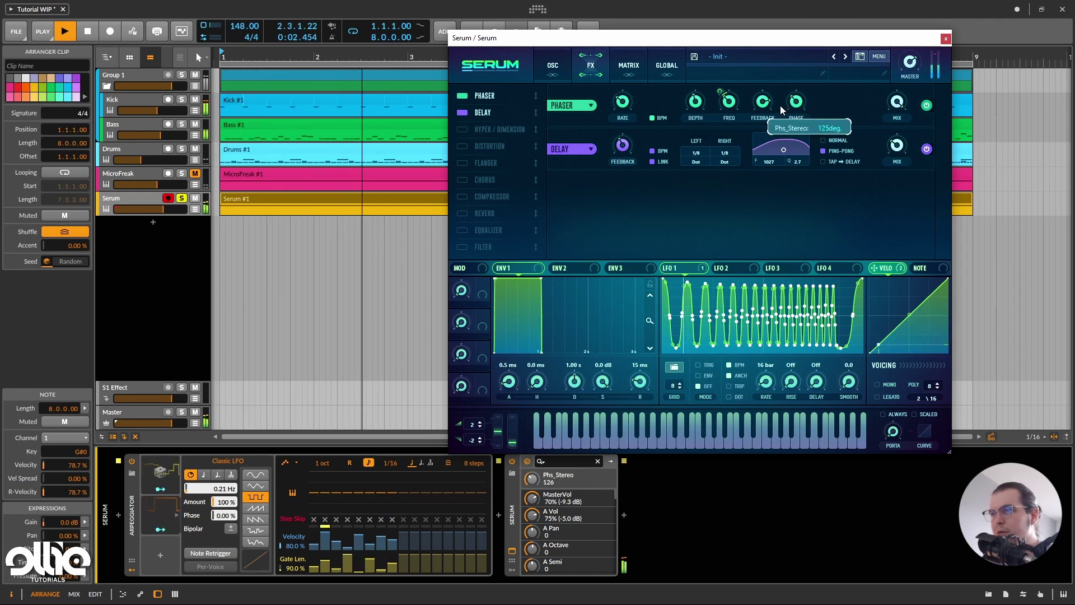
pyautogui.moveTo(800, 105); pyautogui.dragTo(800, 109)
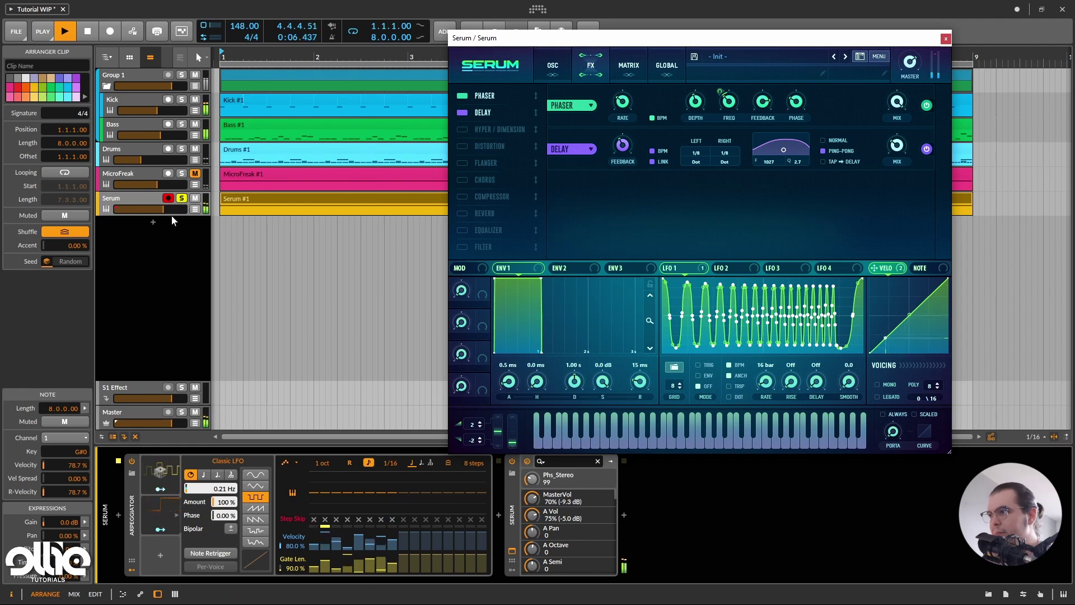
# Step: Turn the Serum track's fader down to -6.8 dB while replaying the arpeggio
pyautogui.press('space')
pyautogui.moveTo(164, 209); pyautogui.dragTo(155, 210)
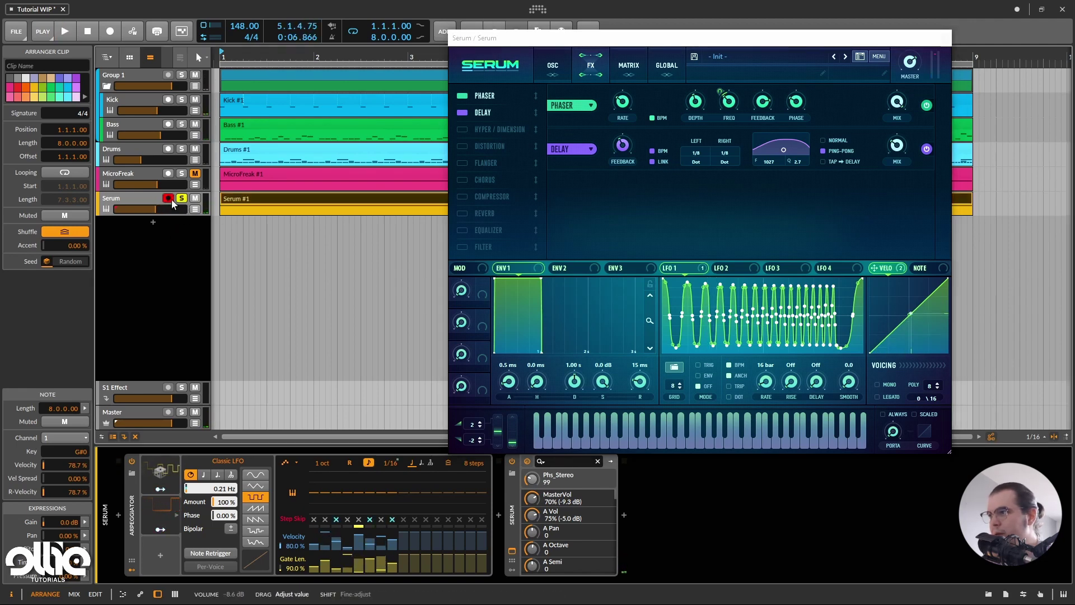
pyautogui.press('space')
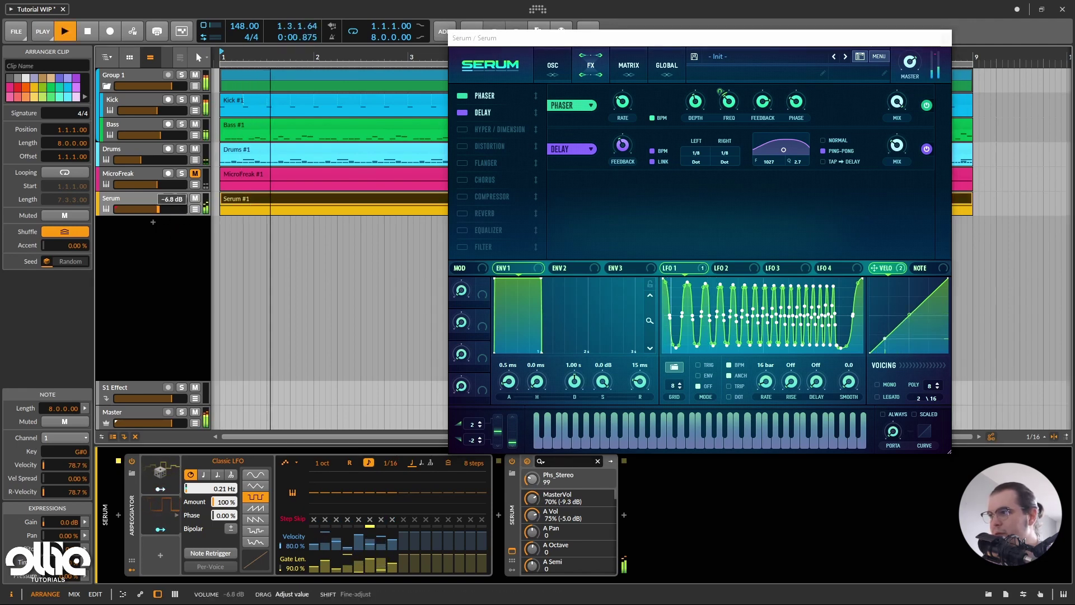
pyautogui.moveTo(157, 209); pyautogui.dragTo(158, 207)
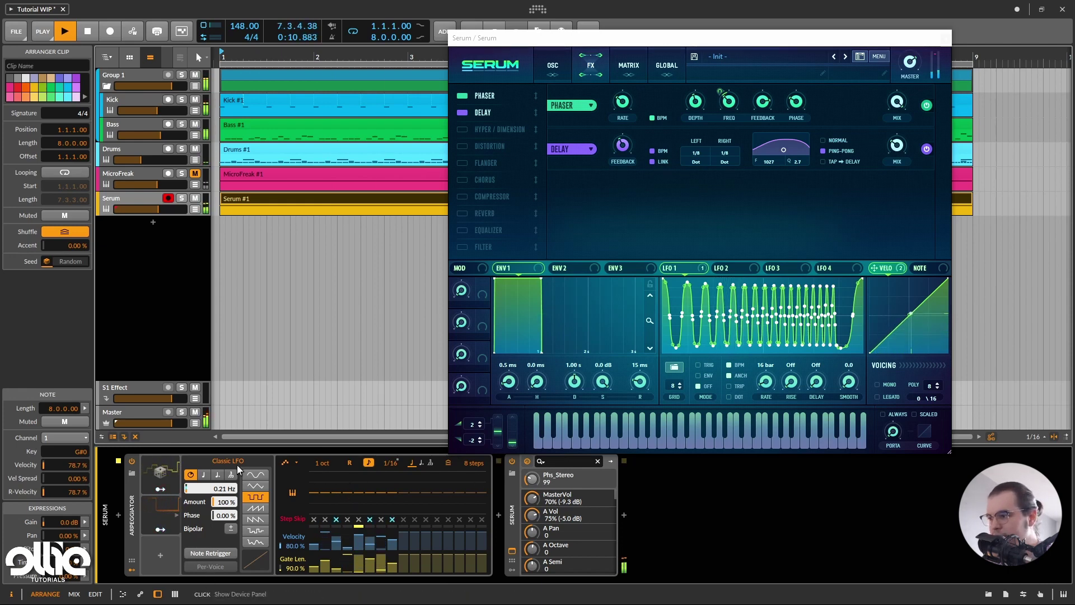
# Step: Sync the Classic LFO rate to tempo at 1/2 and play the project to hear it
pyautogui.press('space')
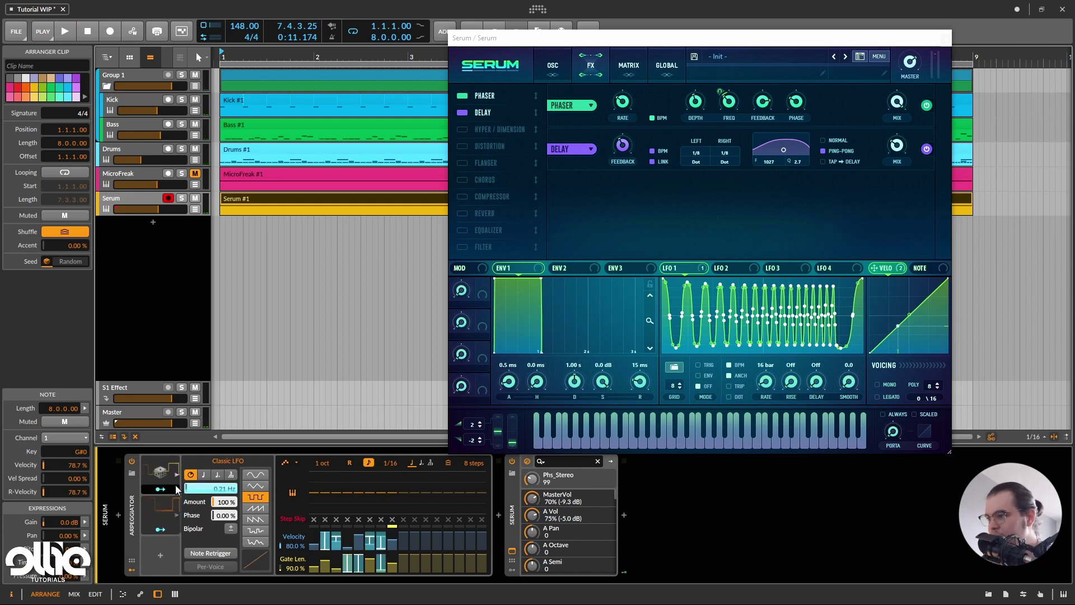
pyautogui.click(217, 474)
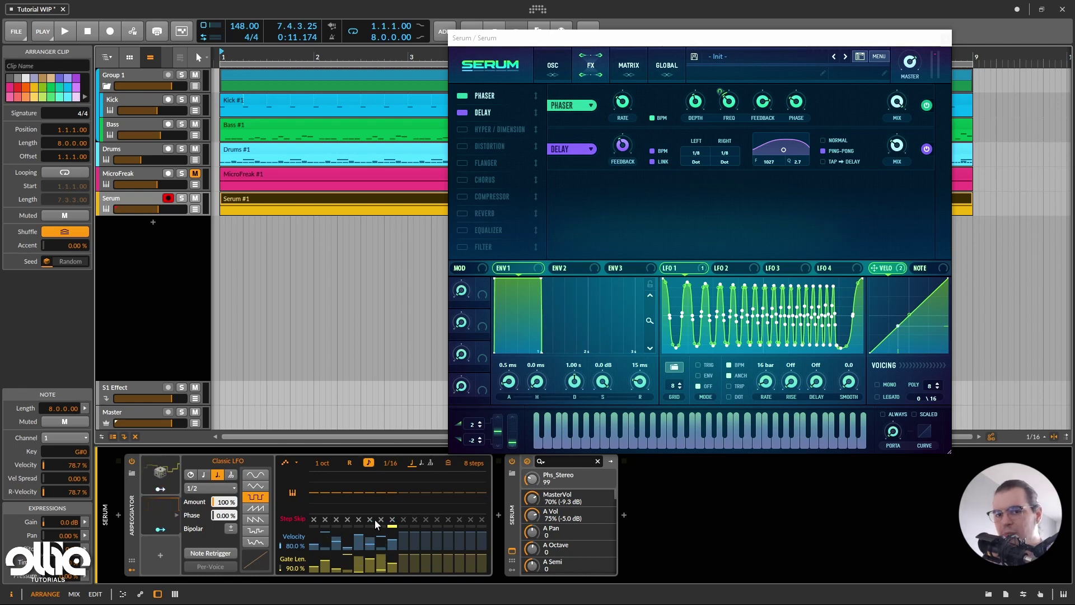
pyautogui.press('space')
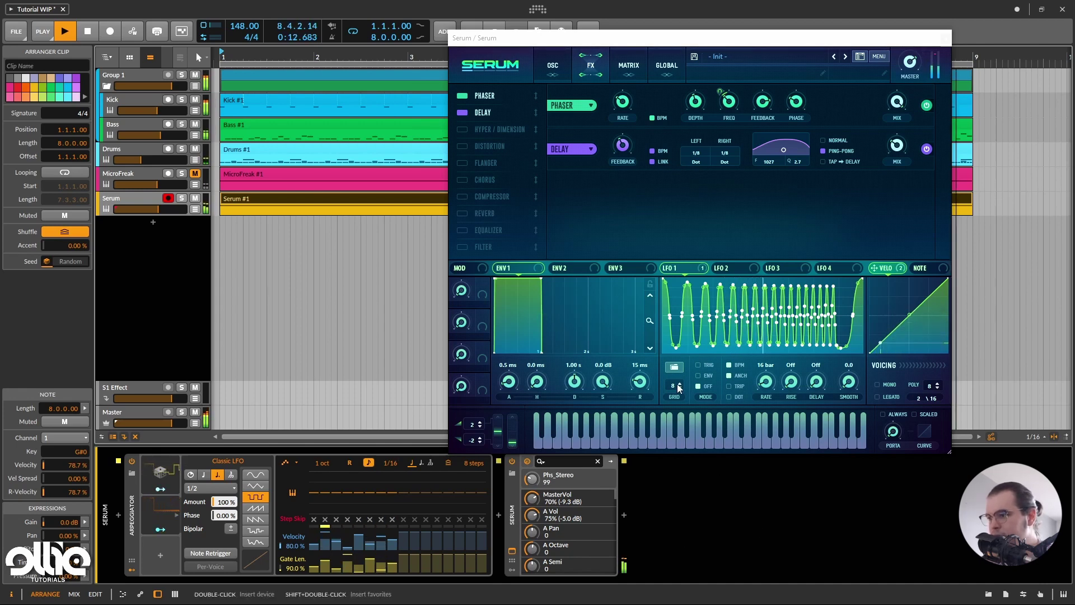
pyautogui.press('space')
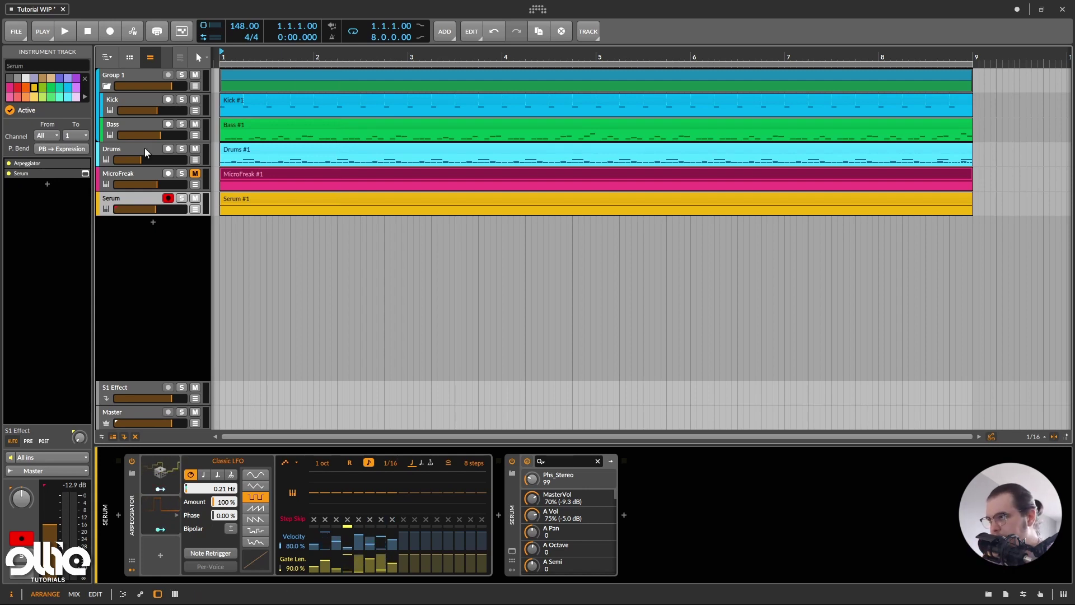
# Step: Move the MicroFreak track below Serum and solo it
pyautogui.click(138, 176)
pyautogui.moveTo(143, 176); pyautogui.dragTo(143, 234)
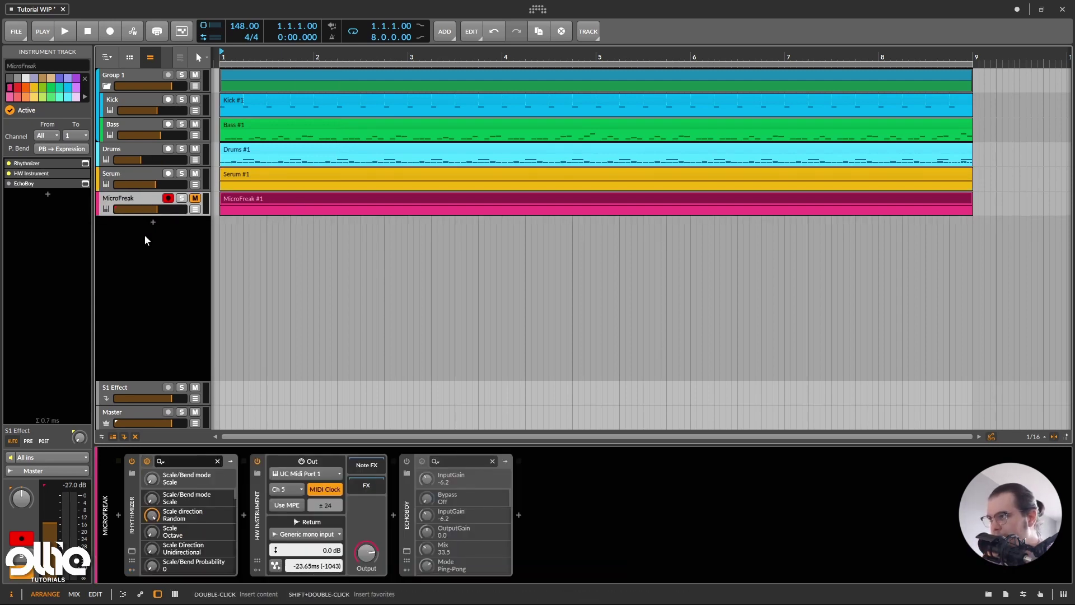
pyautogui.click(317, 200)
pyautogui.press('s')
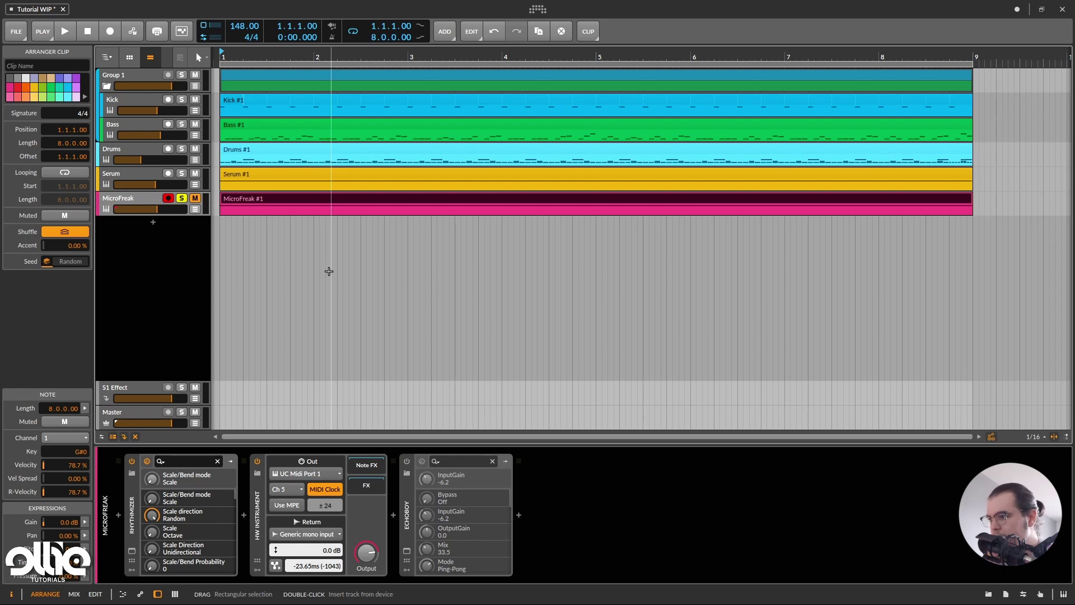
# Step: Set the Rhythmizer to a shorter gate, gate random 64, velocity 0 and velocity random 100
pyautogui.click(132, 551)
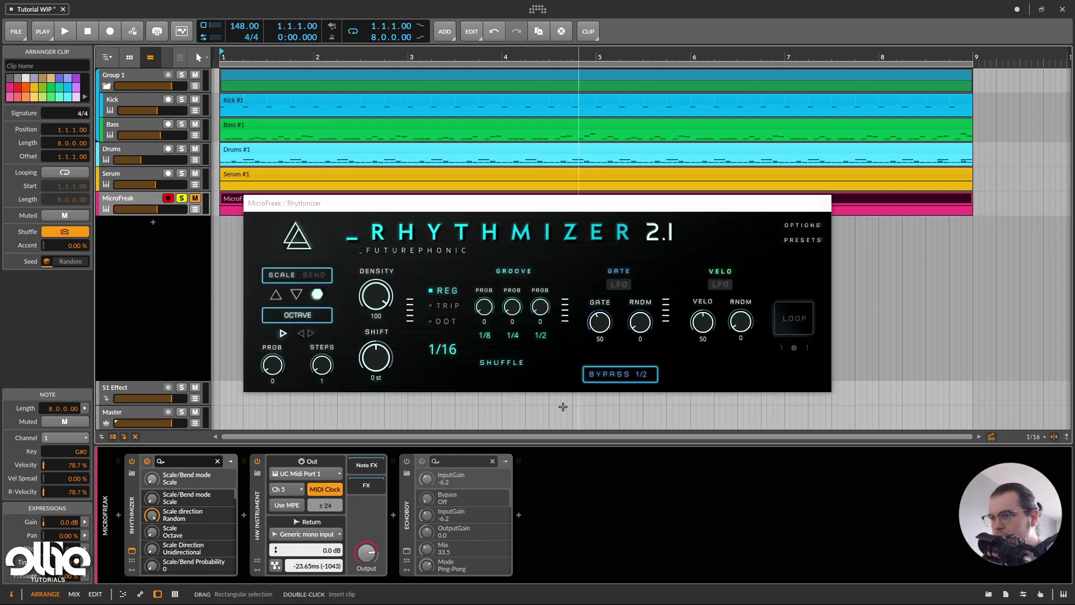
pyautogui.moveTo(600, 323); pyautogui.dragTo(598, 333)
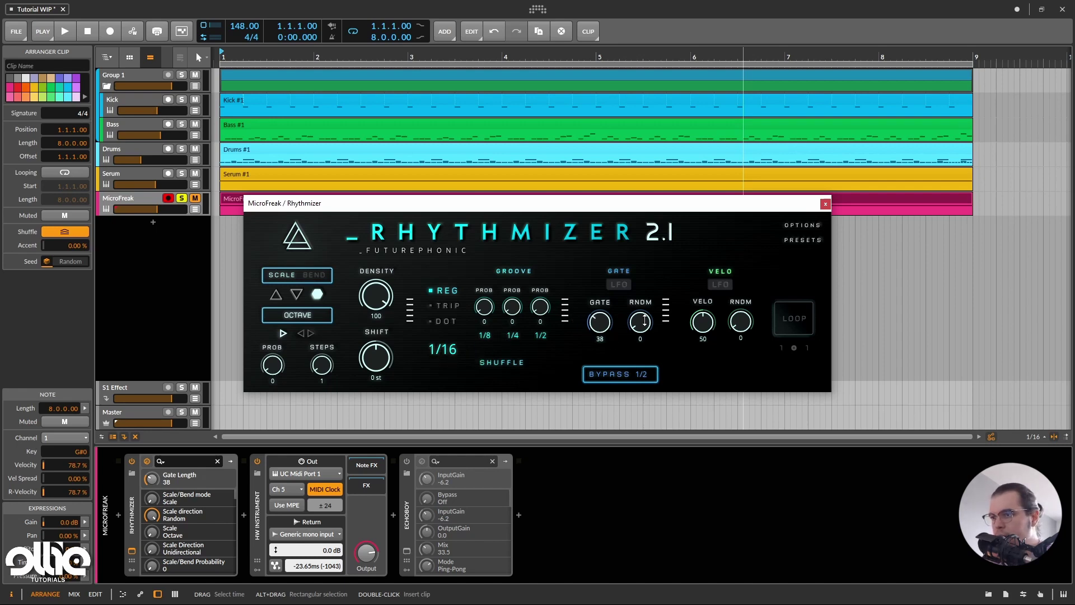
pyautogui.moveTo(645, 321); pyautogui.dragTo(697, 230)
pyautogui.moveTo(702, 332); pyautogui.dragTo(700, 370)
pyautogui.moveTo(741, 321); pyautogui.dragTo(741, 269)
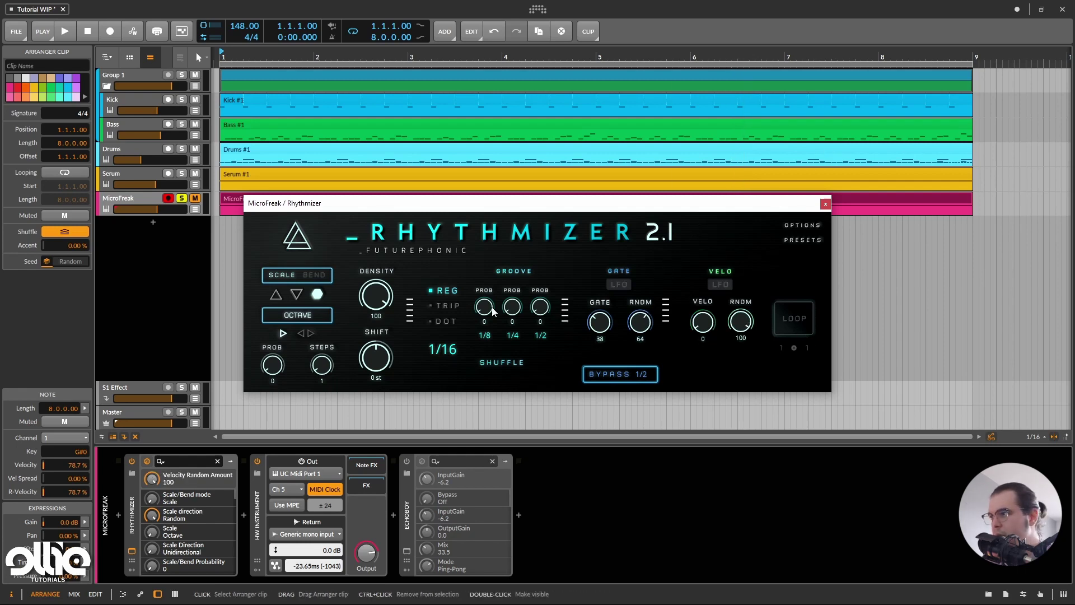
# Step: Raise MicroFreak's volume to -2.7 dB, trim the gate to 33 during playback, and close the Rhythmizer
pyautogui.click(237, 406)
pyautogui.press('space')
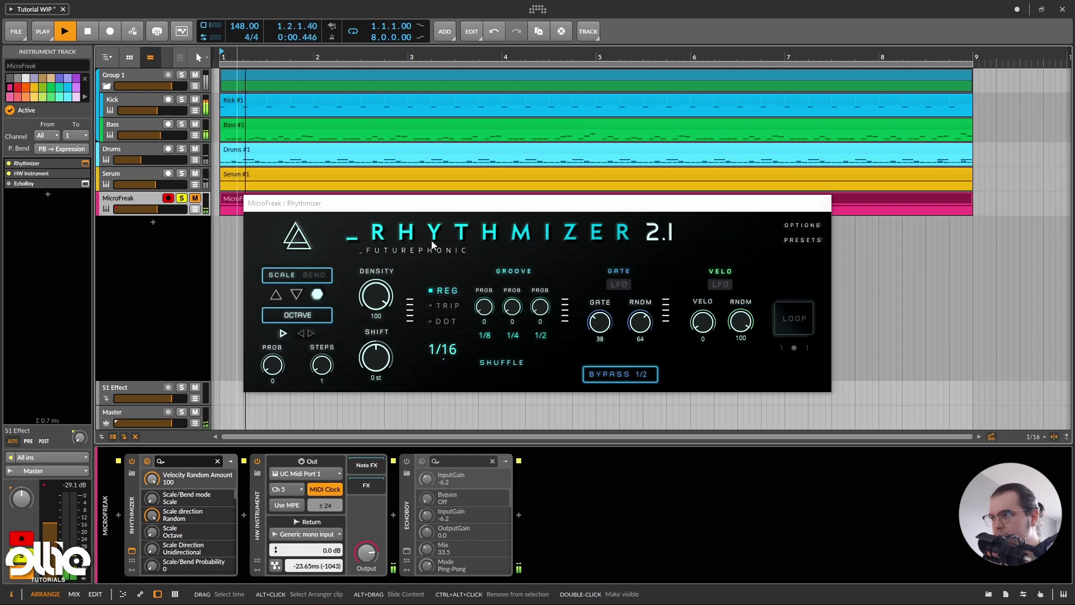
pyautogui.moveTo(156, 209); pyautogui.dragTo(169, 209)
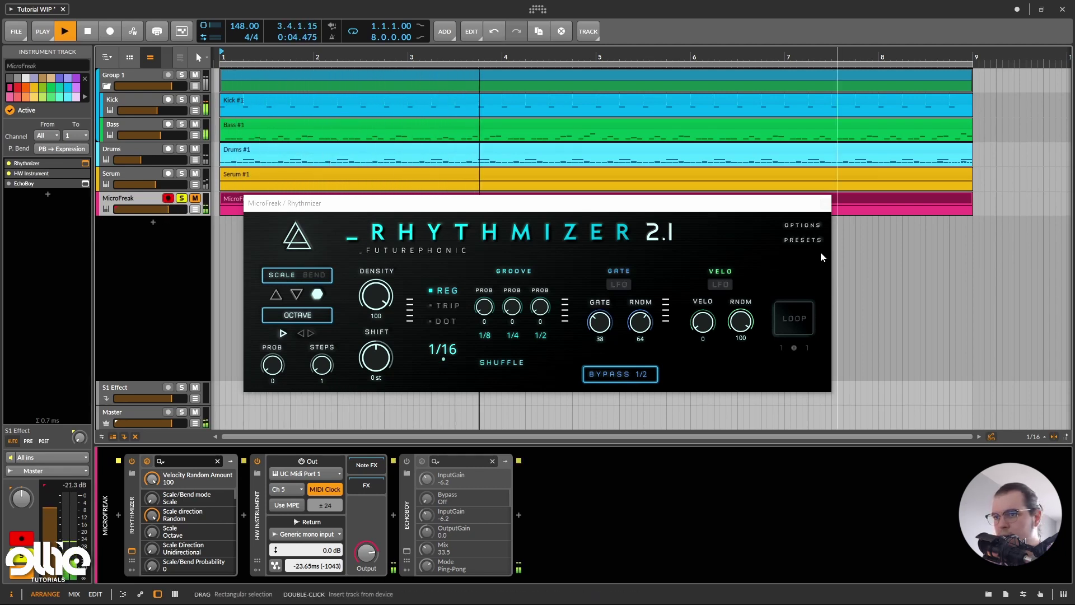
pyautogui.moveTo(591, 324); pyautogui.dragTo(589, 330)
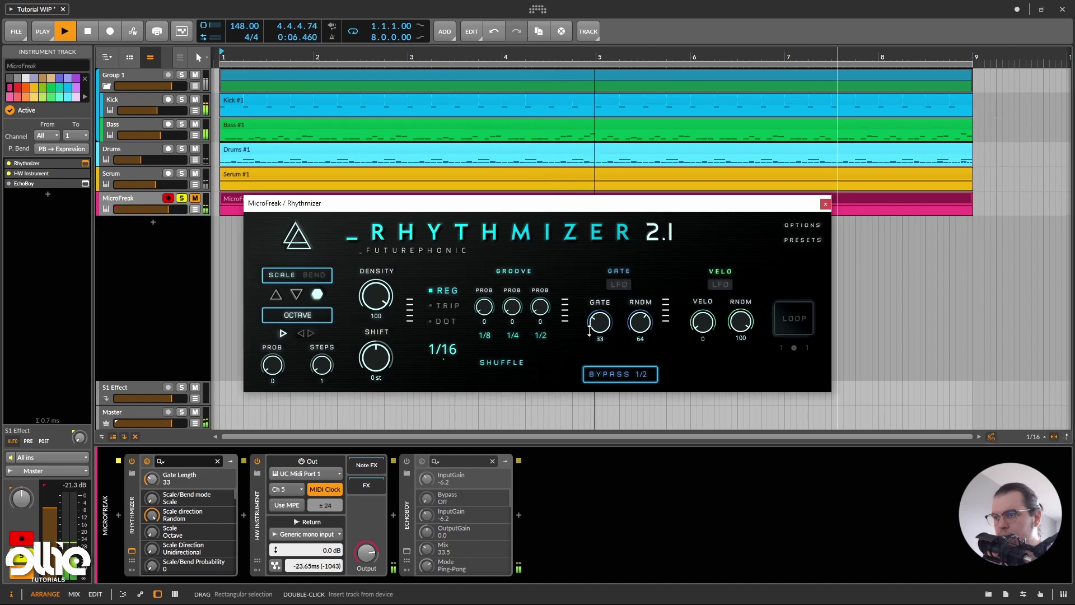
pyautogui.press('space')
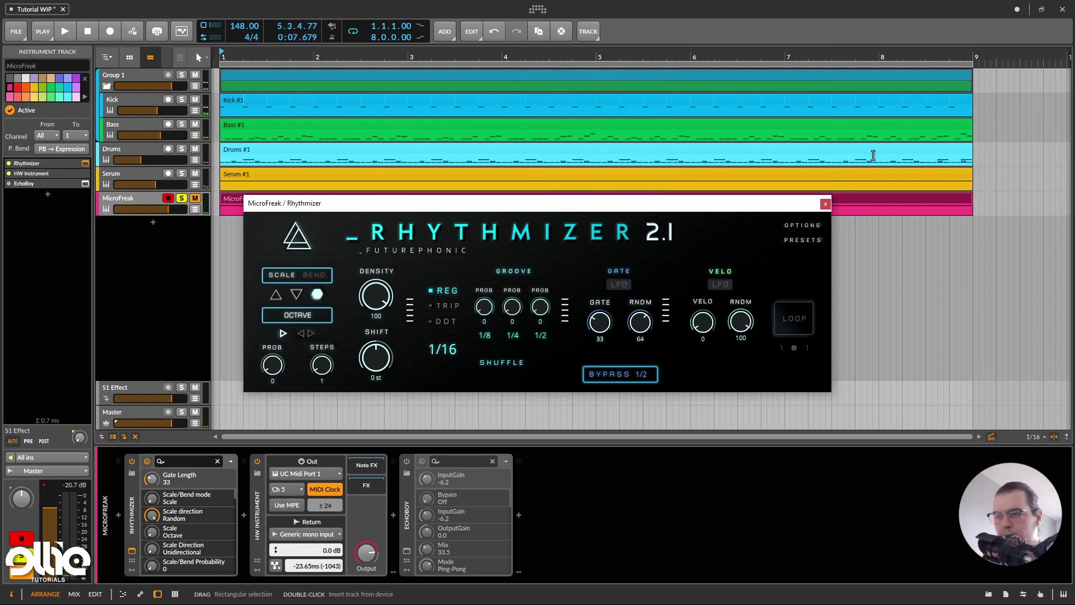
pyautogui.click(824, 203)
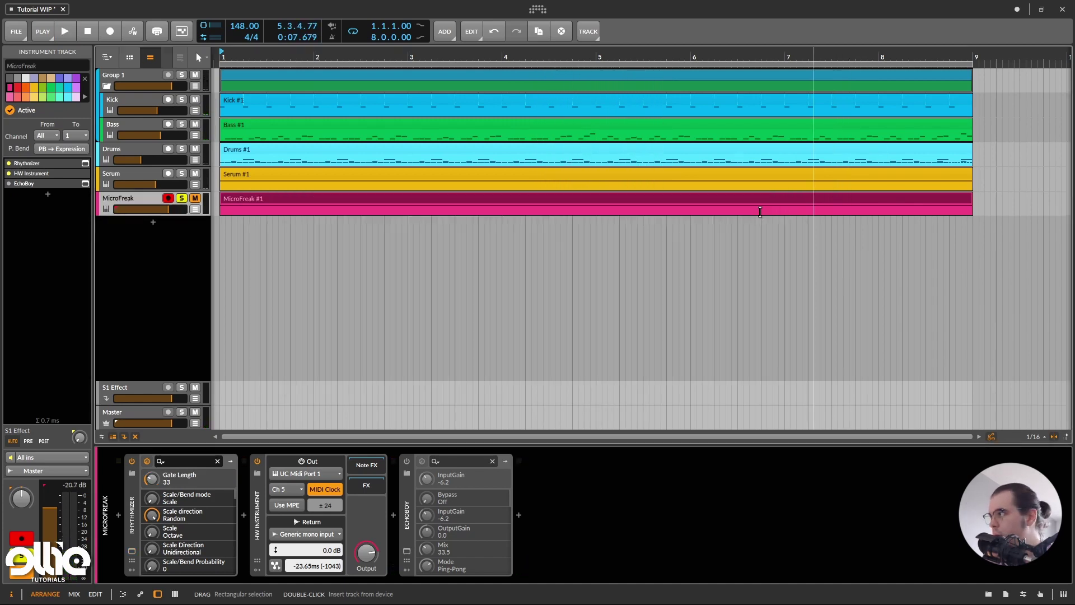
# Step: Bounce the MicroFreak #1 clip to audio and make the new Audio 5 track taller
pyautogui.rightClick(300, 200)
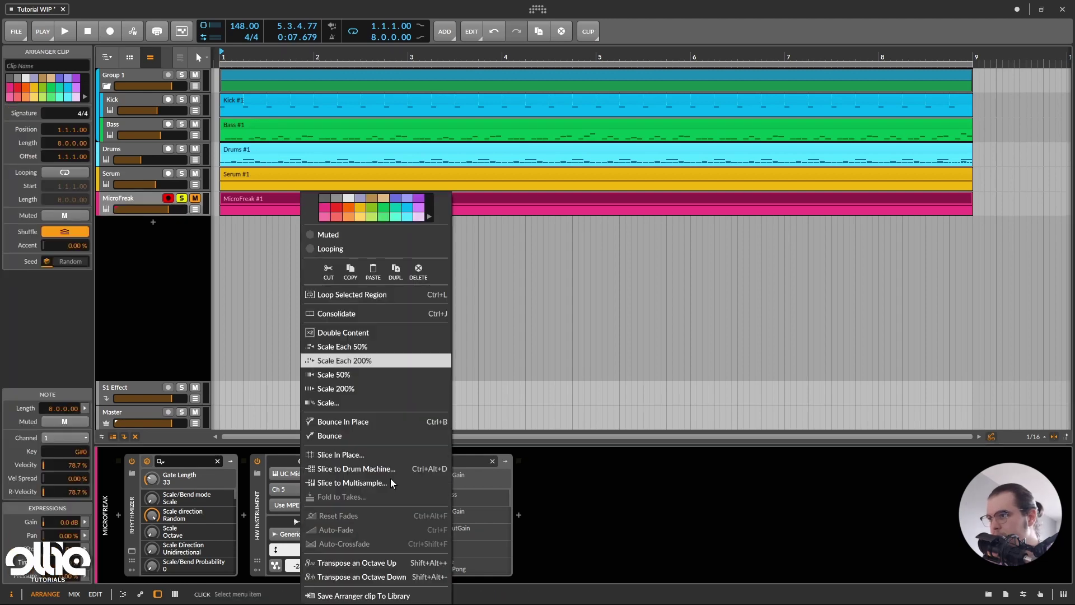
pyautogui.click(393, 437)
pyautogui.click(570, 421)
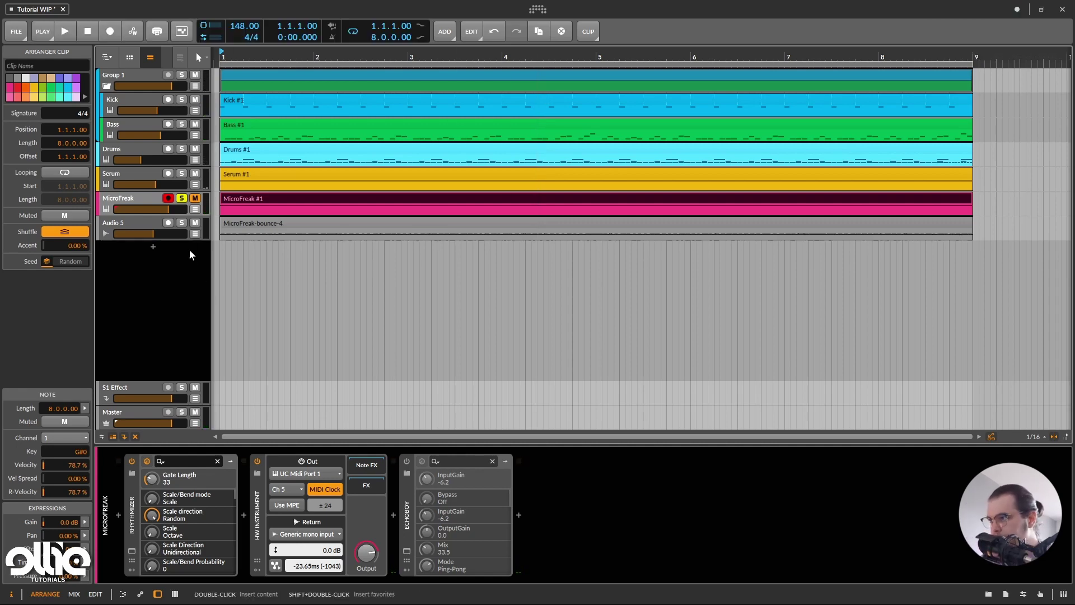
pyautogui.moveTo(192, 240); pyautogui.dragTo(192, 330)
pyautogui.doubleClick(327, 223)
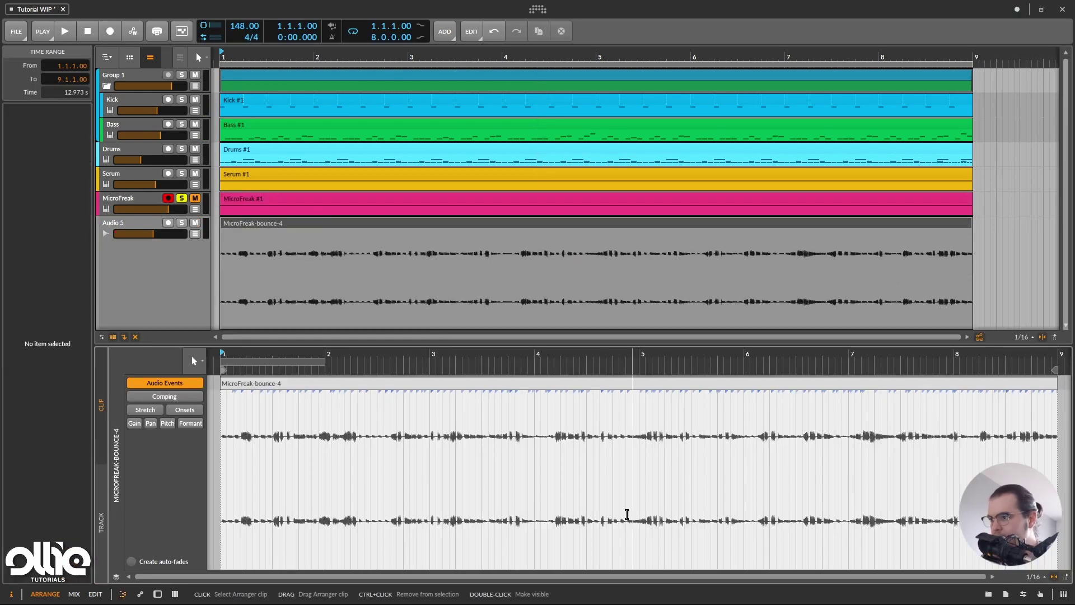
pyautogui.click(348, 396)
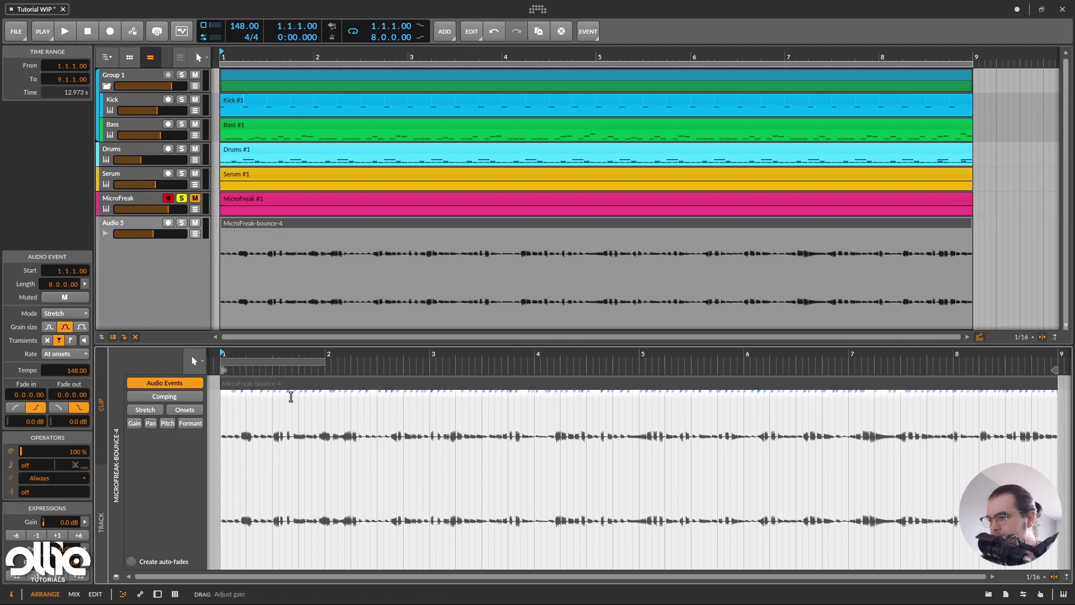
pyautogui.moveTo(435, 386); pyautogui.dragTo(457, 297)
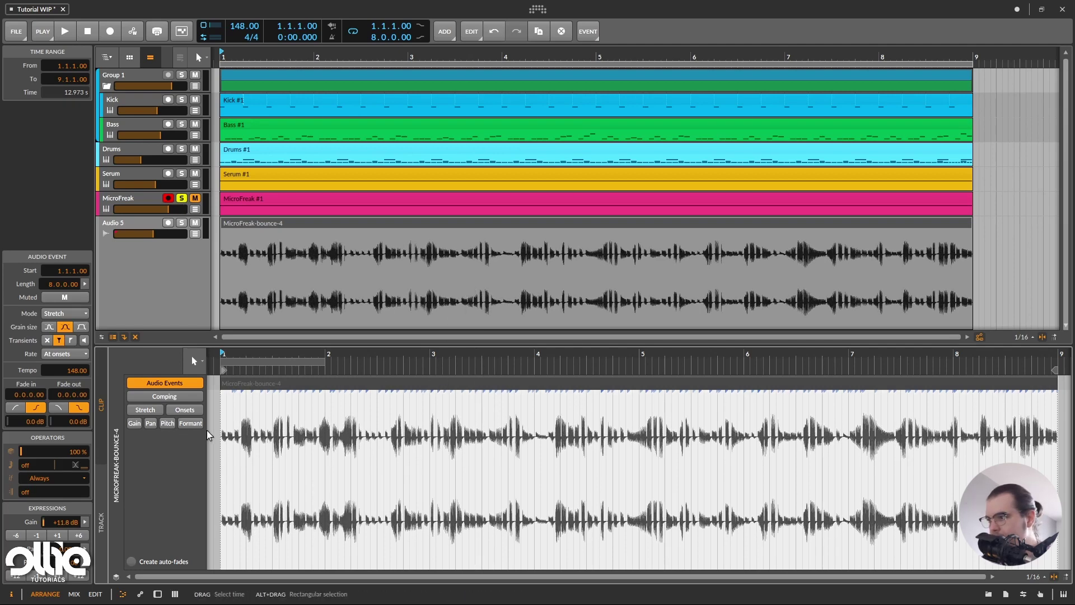
pyautogui.scroll(6, 312, 433)
pyautogui.scroll(3, 437, 432)
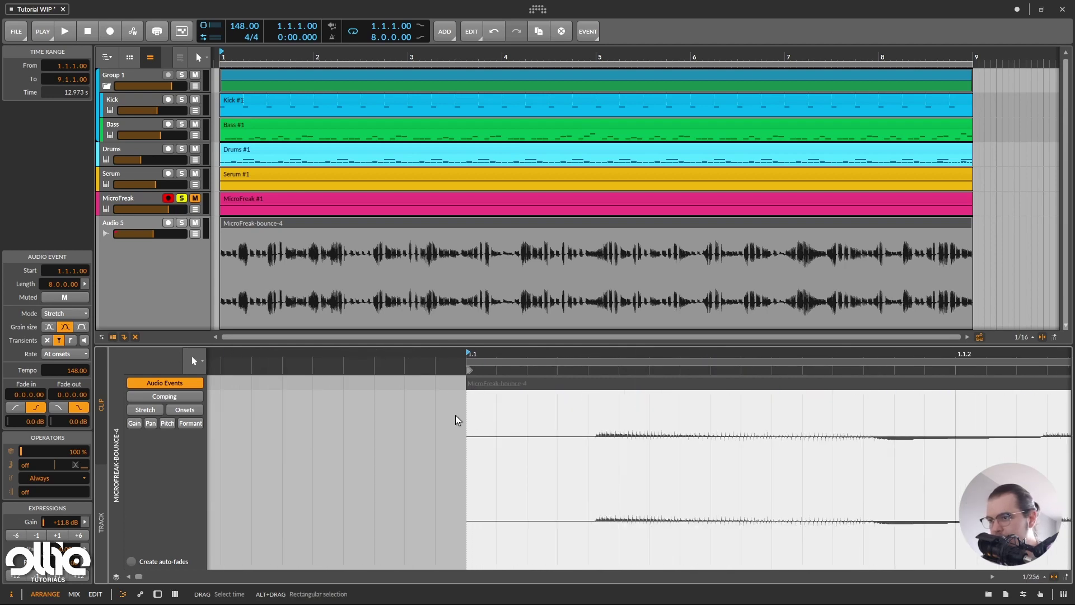
pyautogui.moveTo(630, 392); pyautogui.dragTo(497, 396)
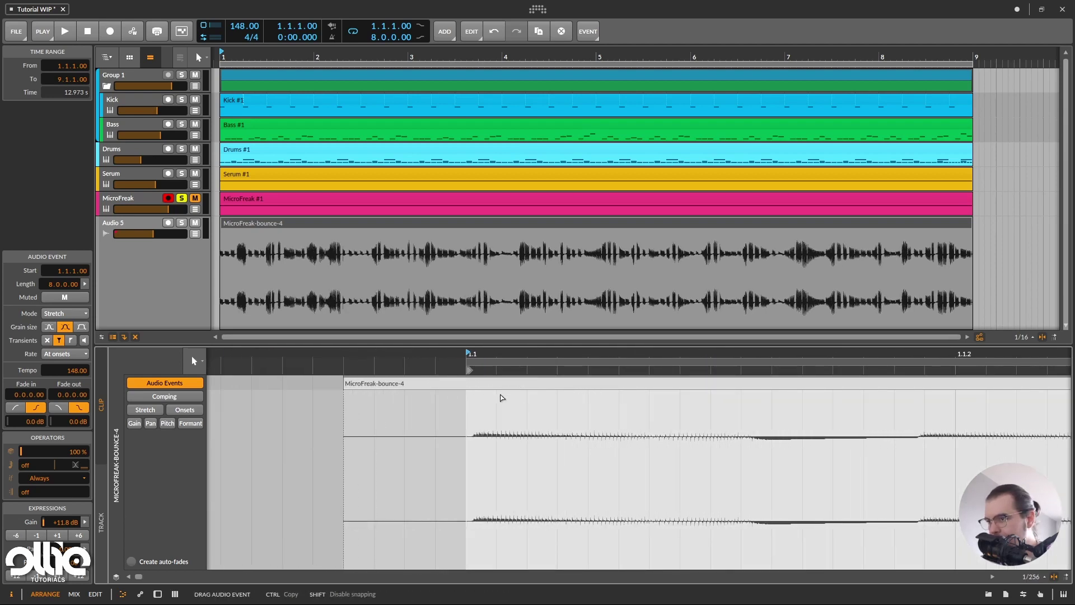
pyautogui.scroll(3, 437, 415)
pyautogui.scroll(2, 494, 391)
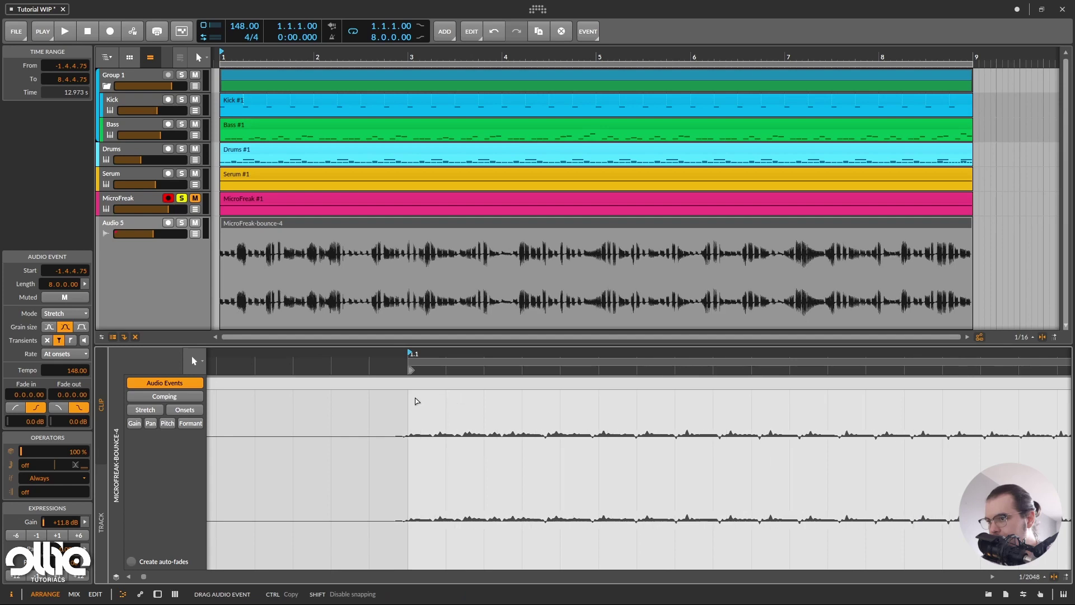
pyautogui.moveTo(415, 401); pyautogui.dragTo(431, 401)
pyautogui.scroll(2, 431, 401)
pyautogui.scroll(-2, 468, 391)
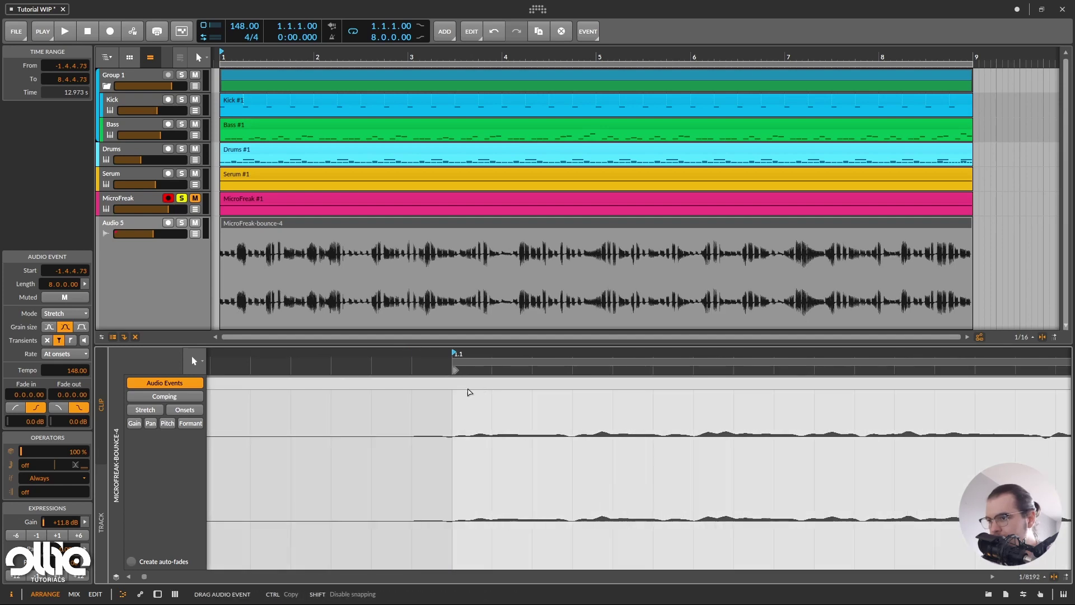
pyautogui.scroll(-4, 372, 471)
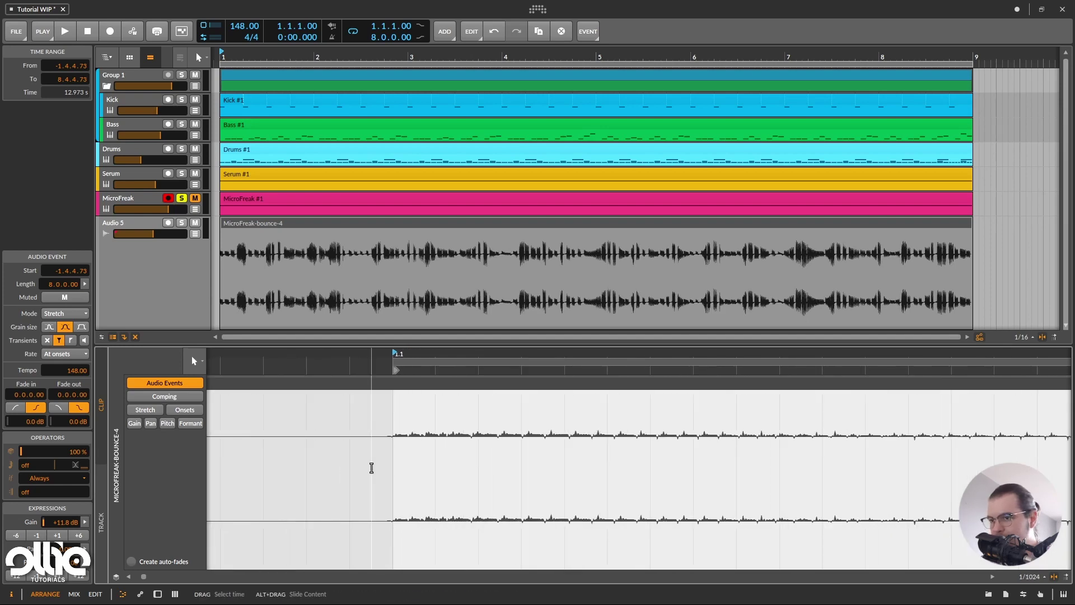
pyautogui.scroll(-1, 407, 469)
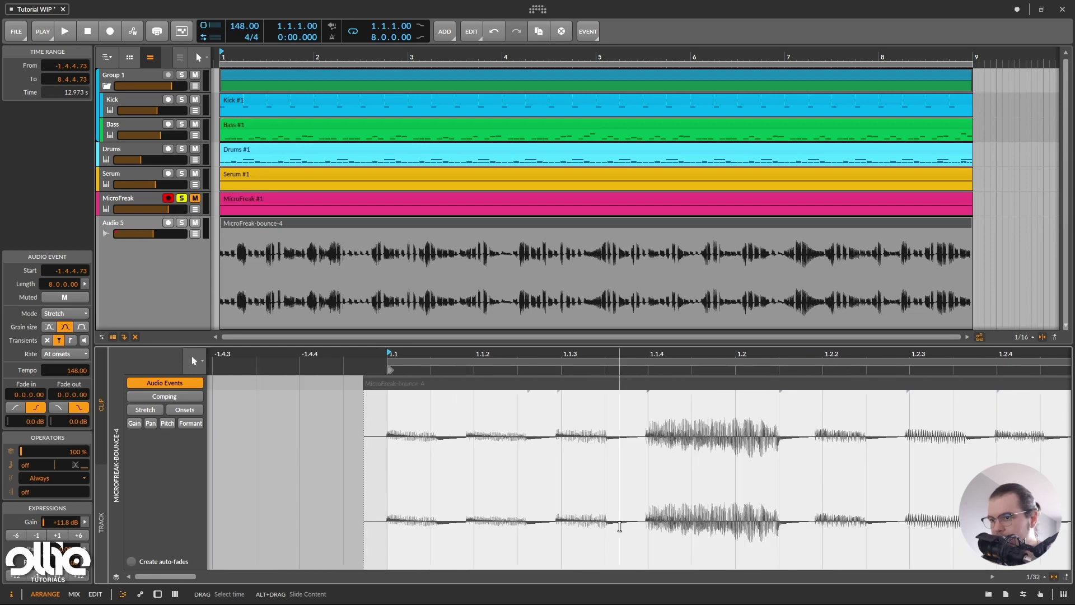
pyautogui.scroll(4, 590, 463)
pyautogui.moveTo(482, 458); pyautogui.dragTo(616, 470)
pyautogui.scroll(3, 435, 473)
pyautogui.scroll(-3, 521, 473)
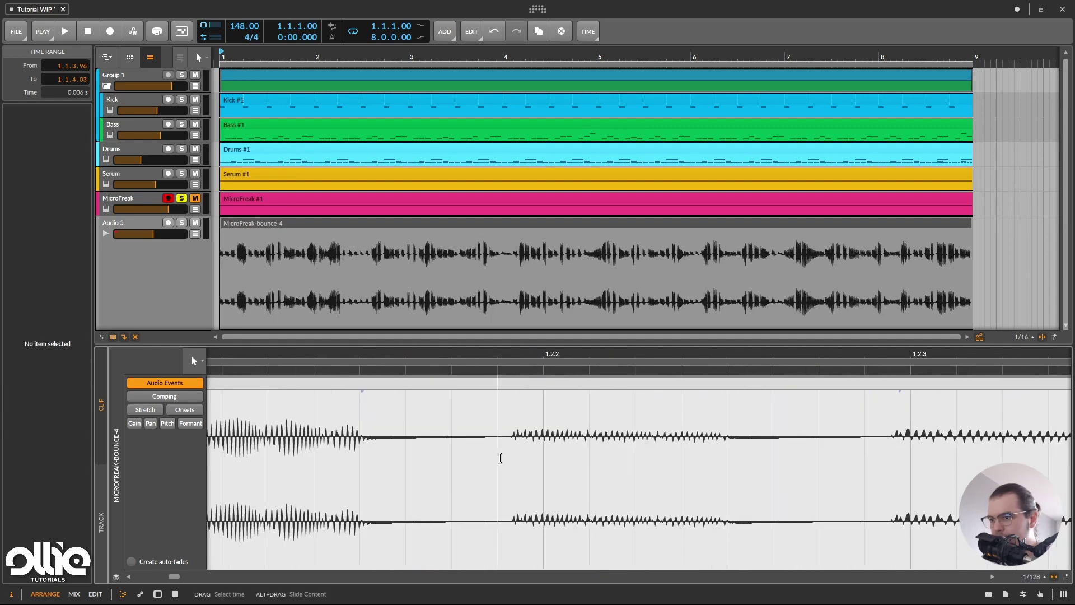
pyautogui.moveTo(519, 447); pyautogui.dragTo(566, 456)
pyautogui.scroll(-2, 516, 497)
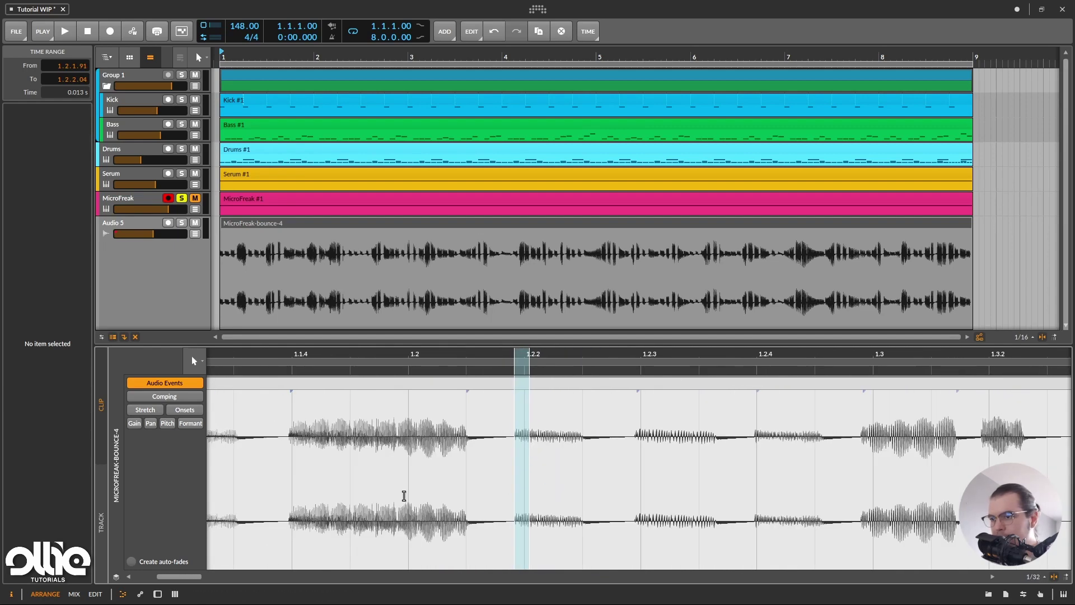
pyautogui.hscroll(-5, 473, 468)
pyautogui.scroll(4, 442, 442)
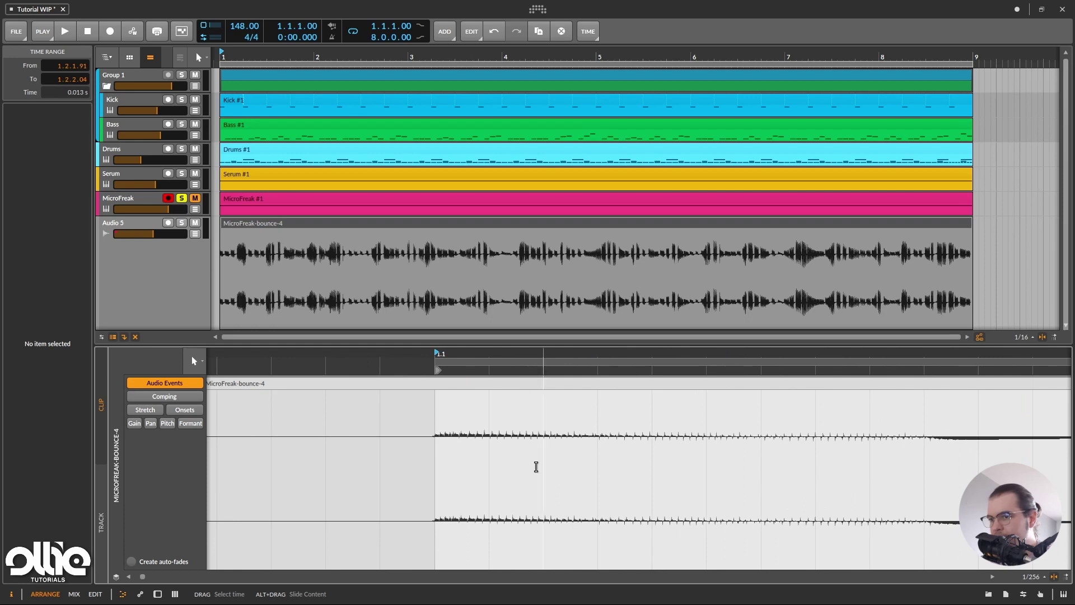
pyautogui.scroll(4, 481, 446)
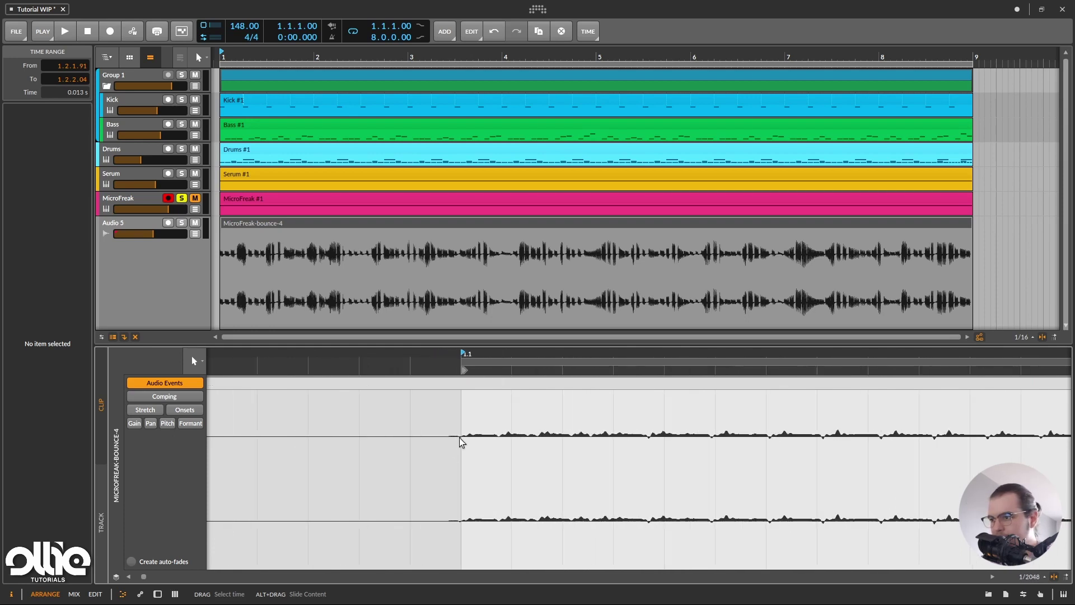
pyautogui.moveTo(475, 396); pyautogui.dragTo(499, 387)
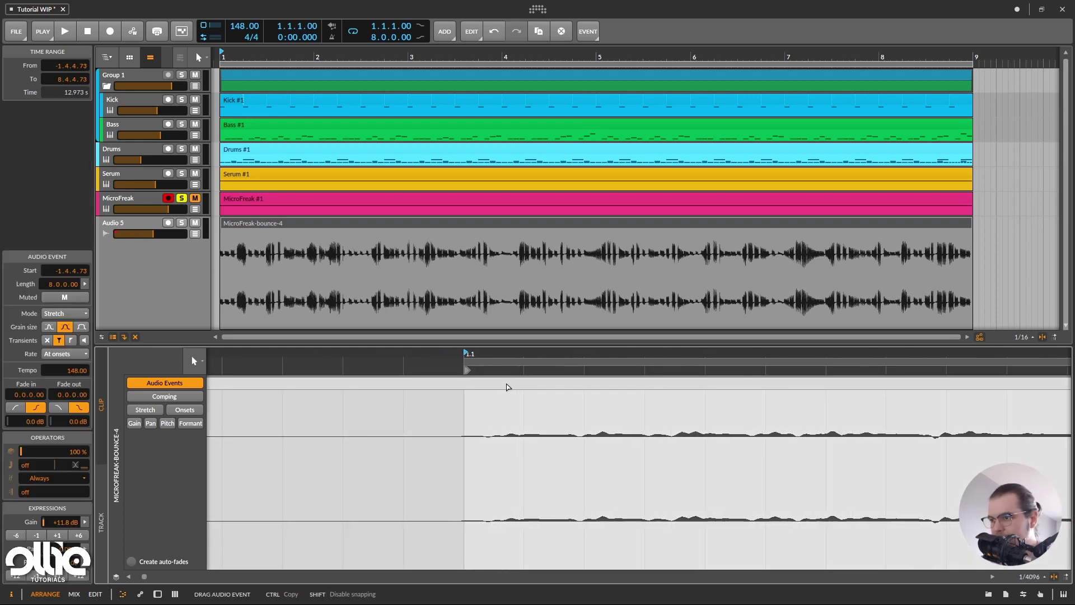
pyautogui.scroll(-5, 372, 485)
pyautogui.hscroll(3, 648, 473)
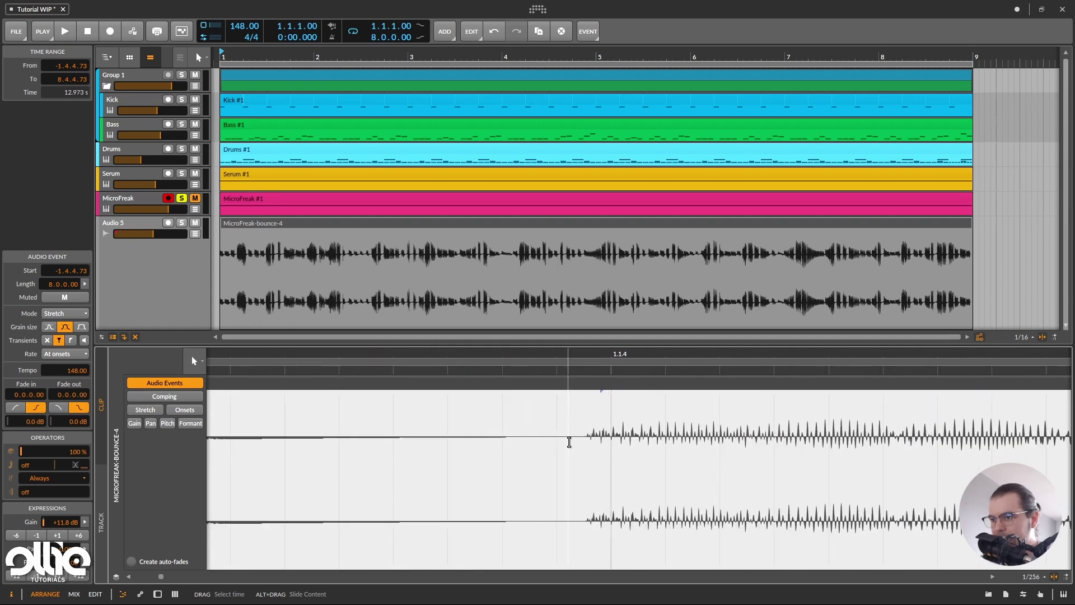
pyautogui.click(588, 442)
pyautogui.scroll(-1, 454, 473)
pyautogui.hscroll(3, 850, 495)
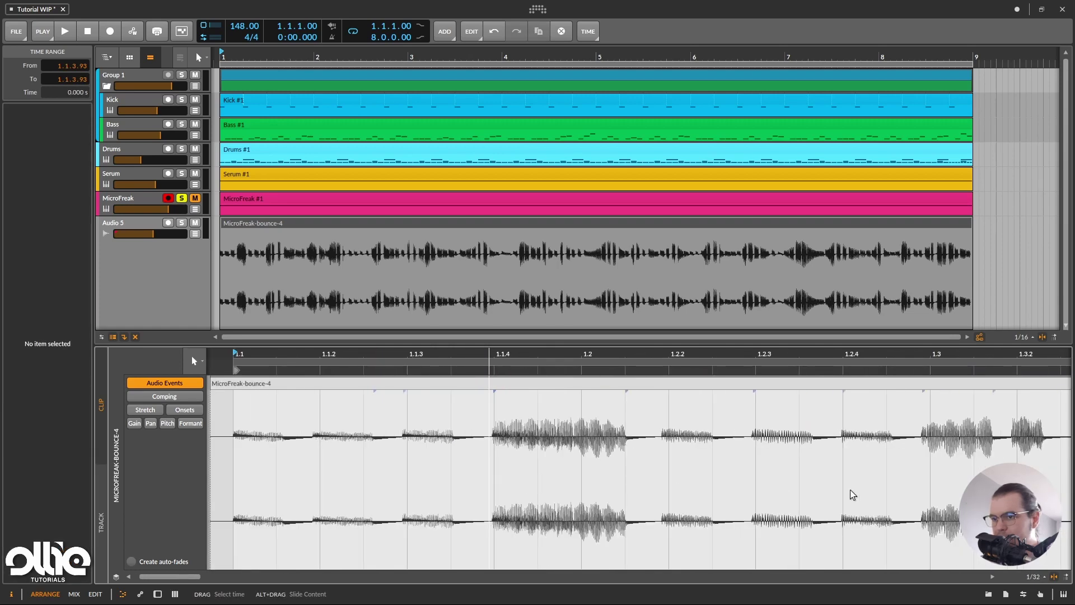
pyautogui.scroll(1, 631, 456)
pyautogui.click(566, 475)
pyautogui.hscroll(3, 751, 455)
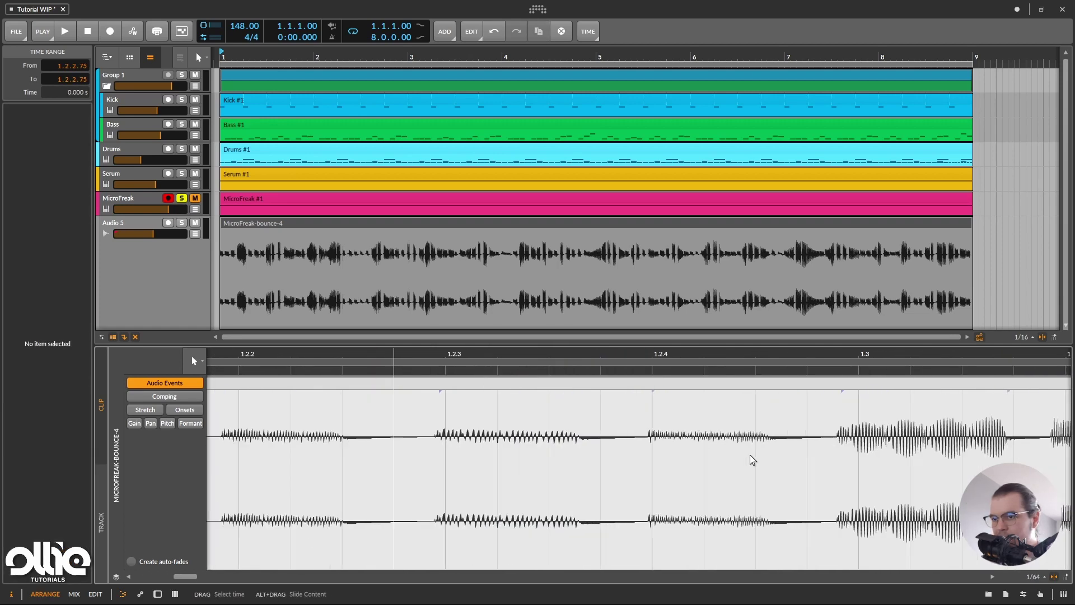
pyautogui.scroll(-1, 758, 476)
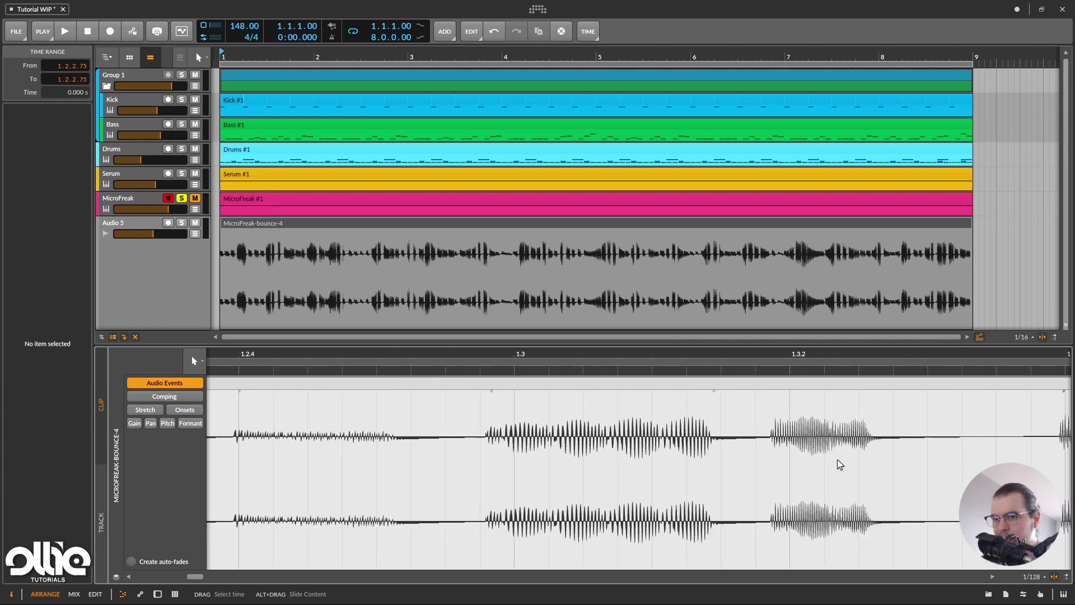
pyautogui.scroll(1, 840, 463)
pyautogui.scroll(-2, 701, 473)
pyautogui.scroll(2, 831, 469)
pyautogui.scroll(2, 784, 462)
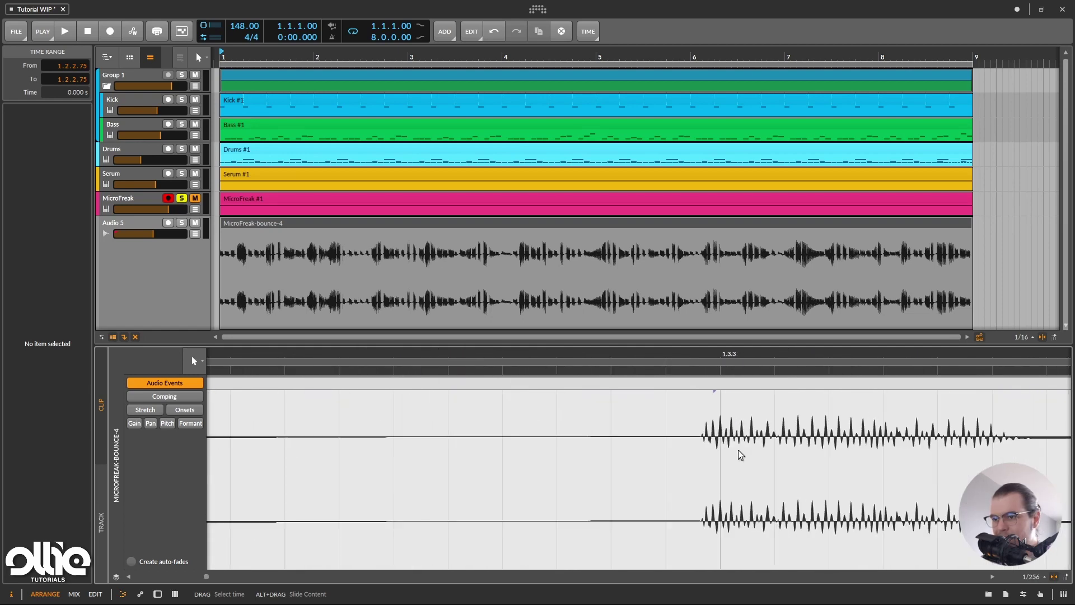
pyautogui.click(712, 451)
pyautogui.scroll(-2, 561, 470)
pyautogui.scroll(-1, 674, 463)
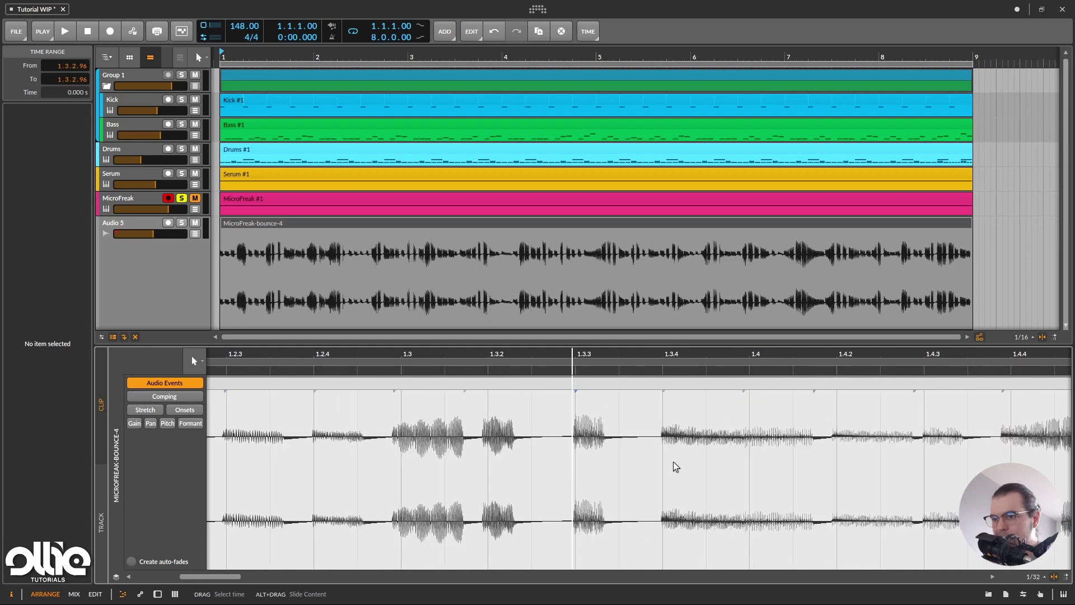
pyautogui.scroll(3, 624, 451)
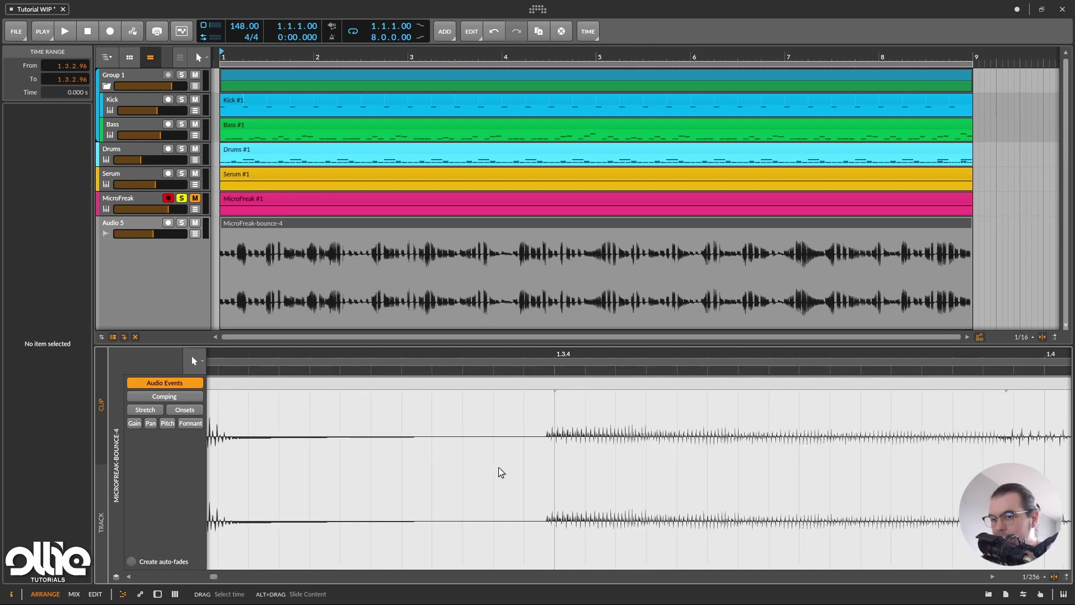
pyautogui.scroll(-3, 631, 480)
pyautogui.scroll(2, 753, 460)
pyautogui.scroll(-3, 636, 481)
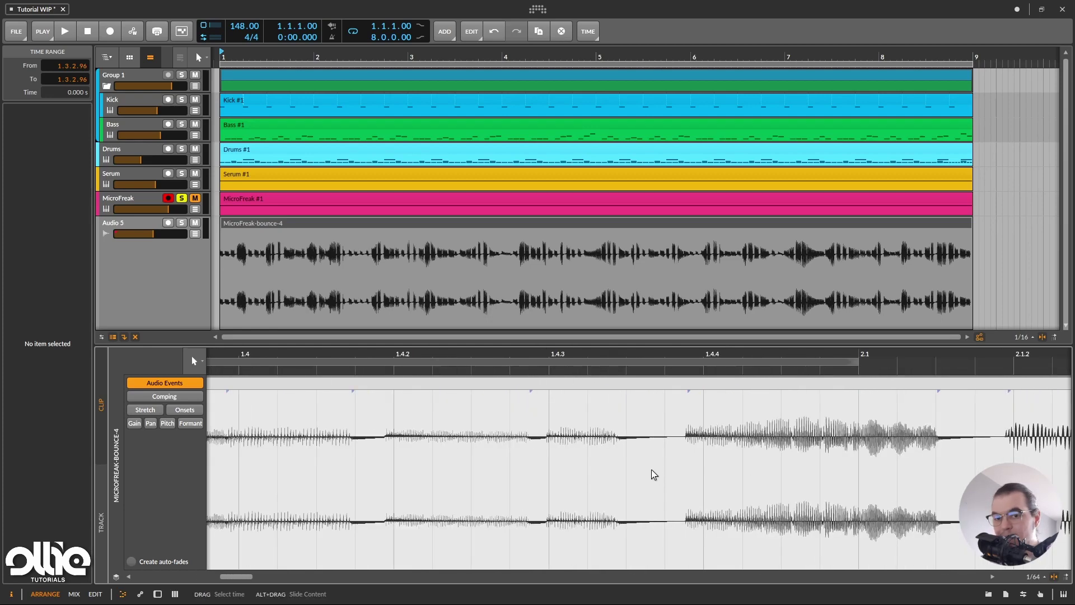
pyautogui.scroll(-3, 693, 237)
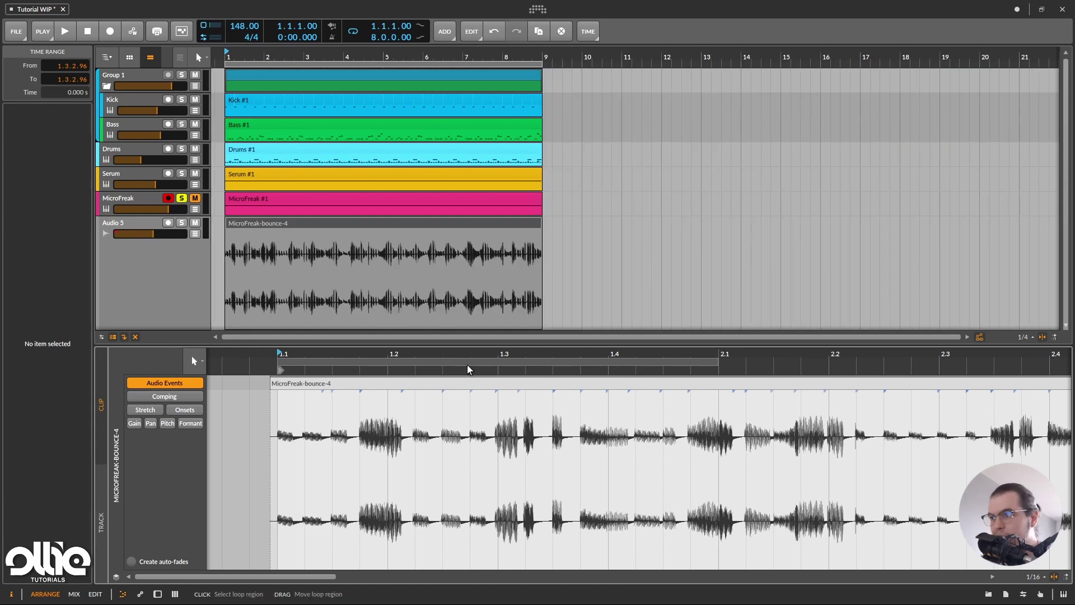
# Step: Shrink the clip editor, reset Audio 5 to normal height, and show the Serum track's Arpeggiator
pyautogui.moveTo(512, 344); pyautogui.dragTo(511, 481)
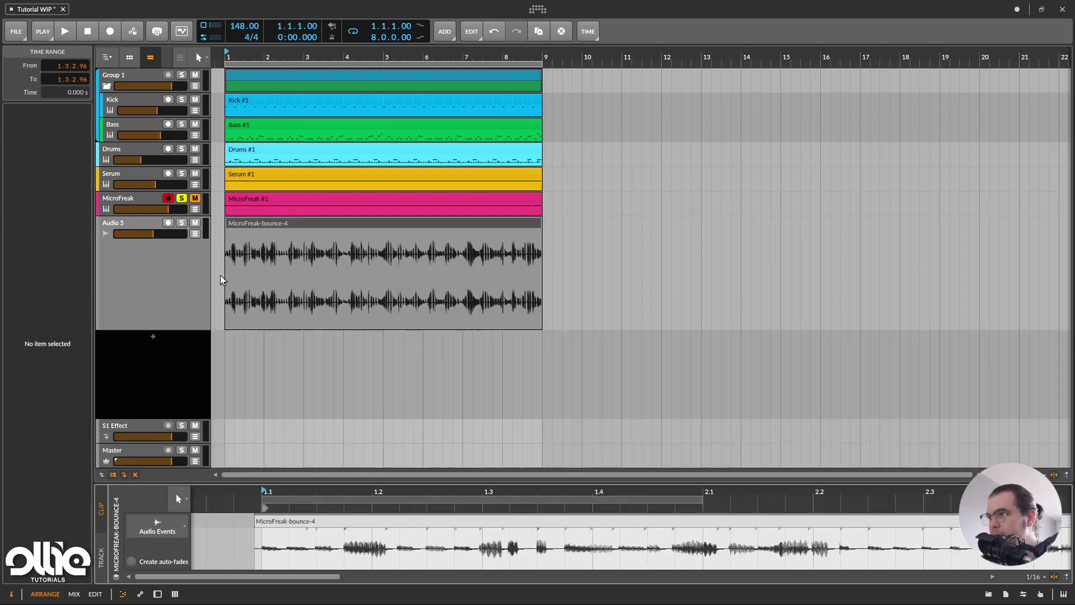
pyautogui.scroll(3, 223, 271)
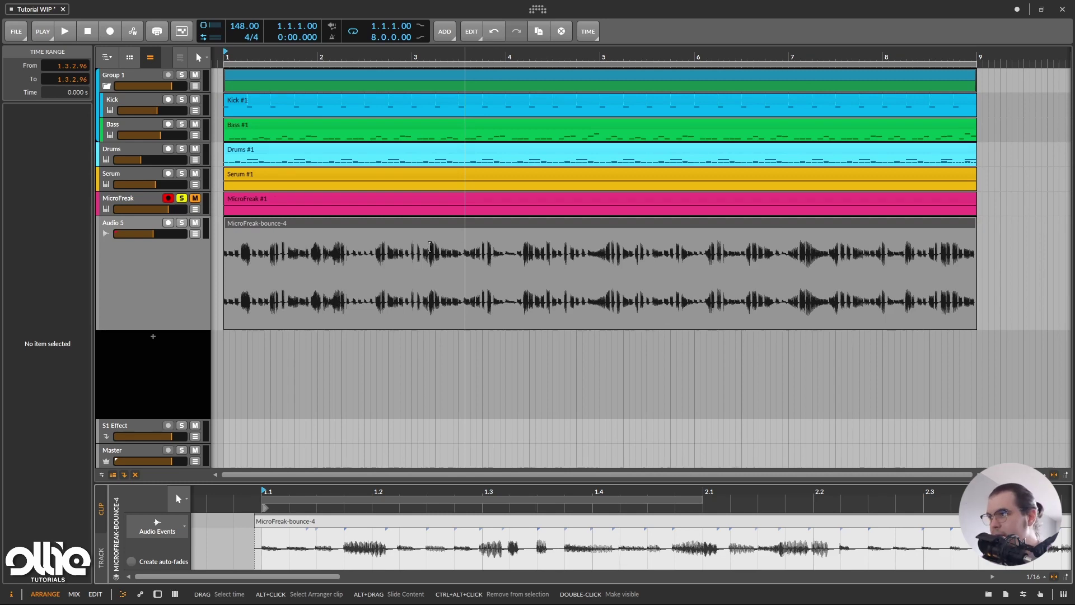
pyautogui.click(191, 288)
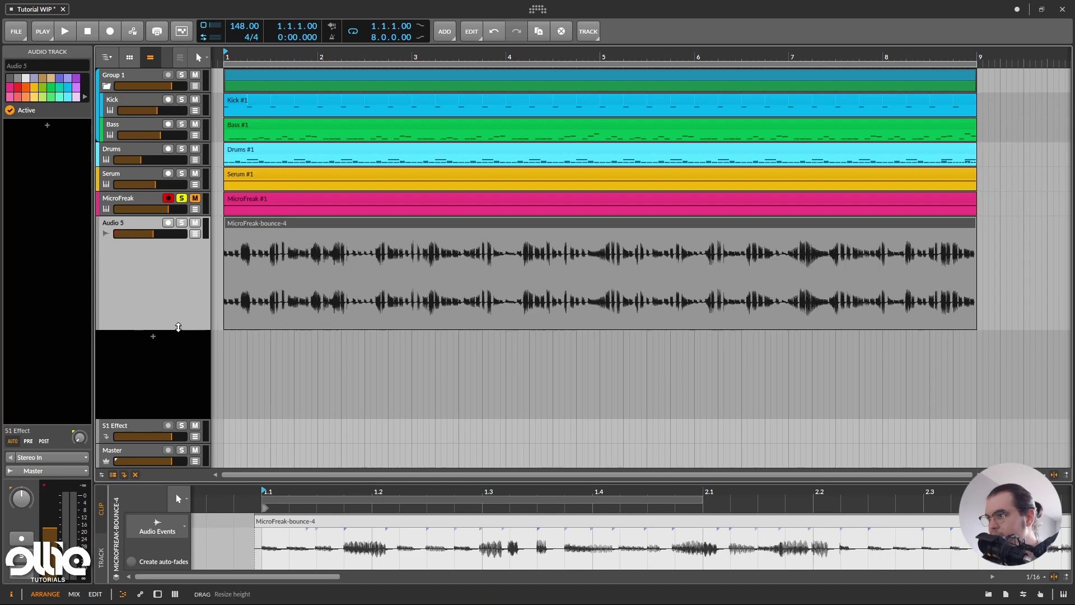
pyautogui.moveTo(175, 330); pyautogui.dragTo(165, 239)
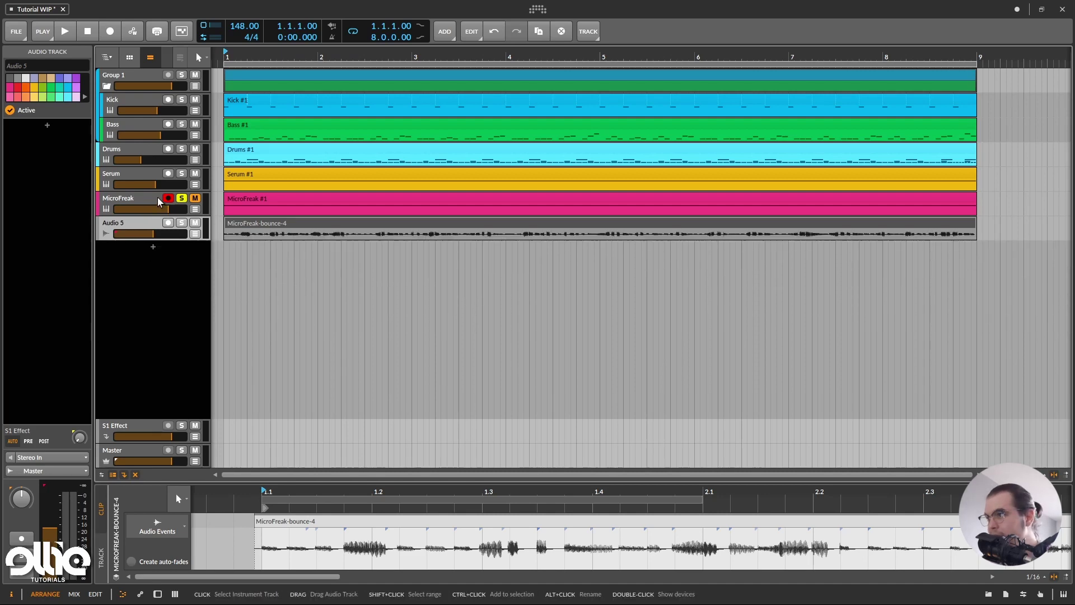
pyautogui.doubleClick(159, 202)
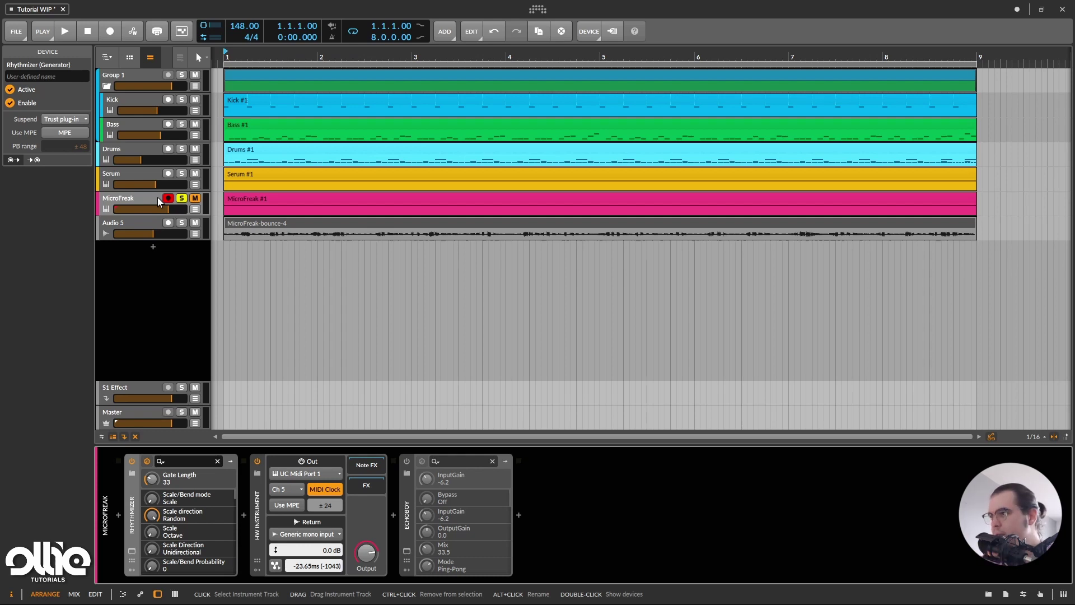
pyautogui.click(126, 175)
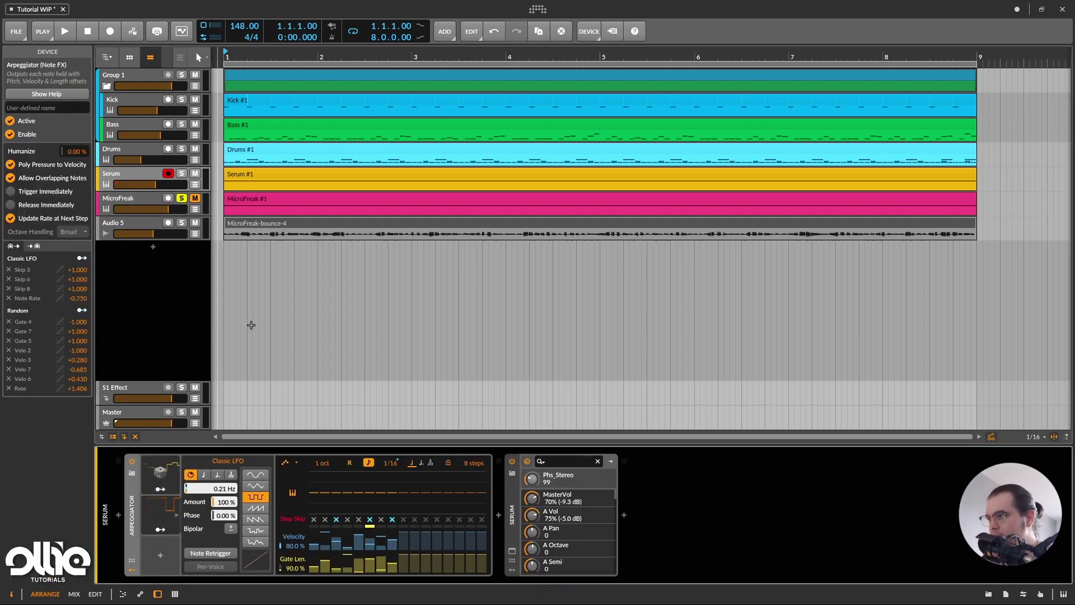
# Step: Paste Serum's Arpeggiator into MicroFreak's chain, delete the Rhythmizer, and audition the result
pyautogui.click(154, 202)
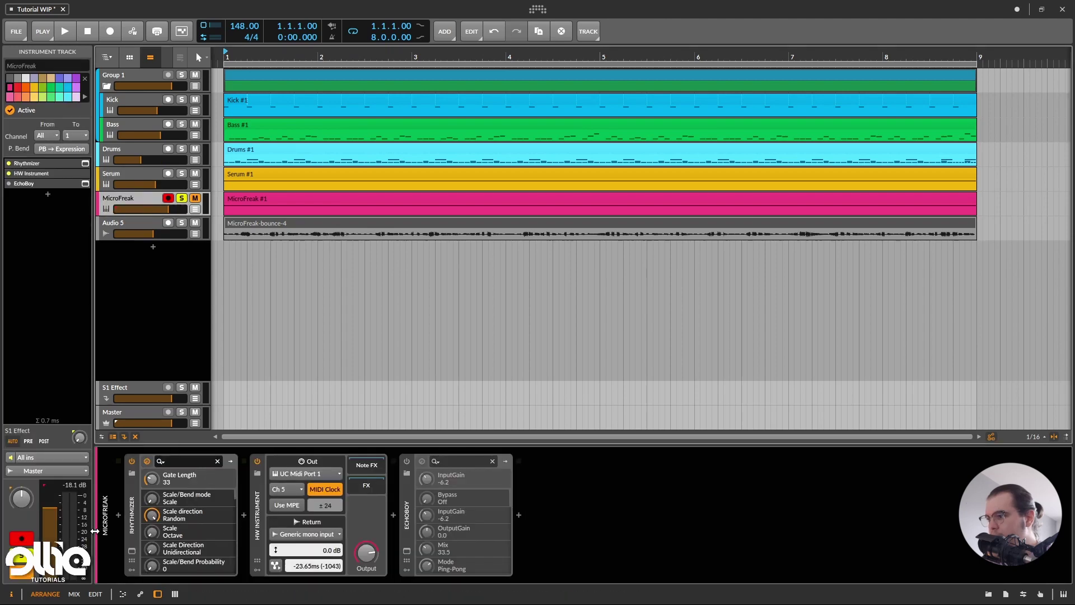
pyautogui.click(135, 513)
pyautogui.hotkey('ctrl', 'v')
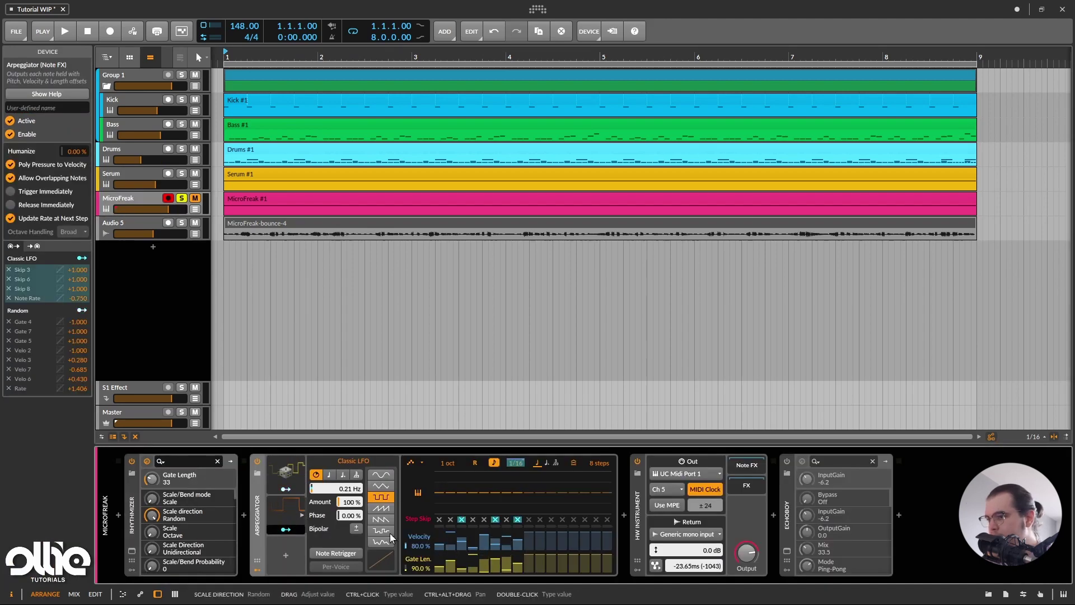
pyautogui.click(135, 514)
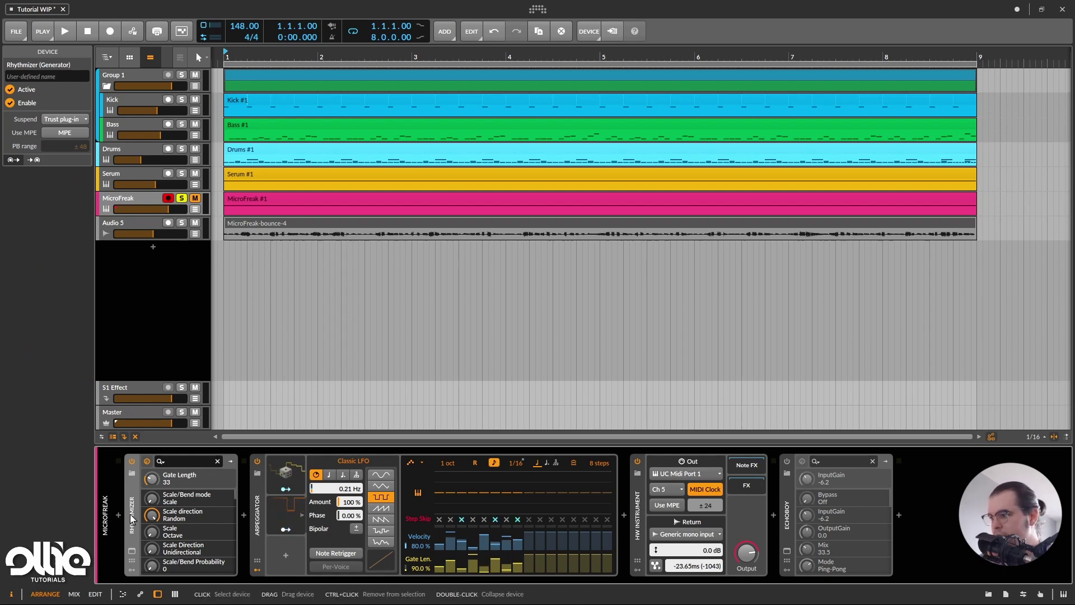
pyautogui.press('Delete')
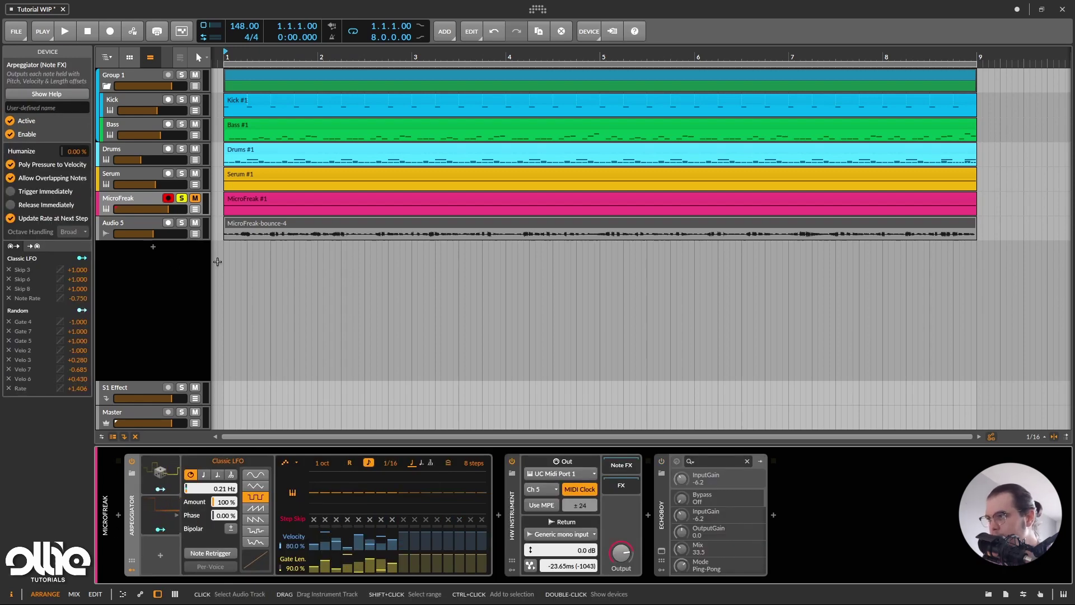
pyautogui.press('space')
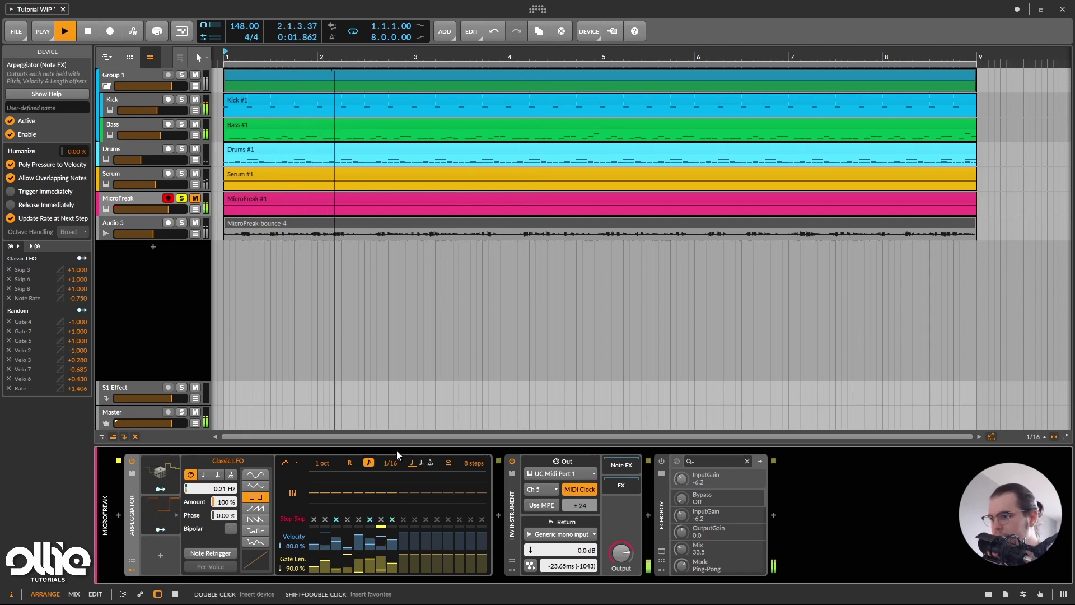
pyautogui.press('space')
# Step: Remove the Classic LFO's Note Rate and Skip mappings, then play from bar 1
pyautogui.click(160, 529)
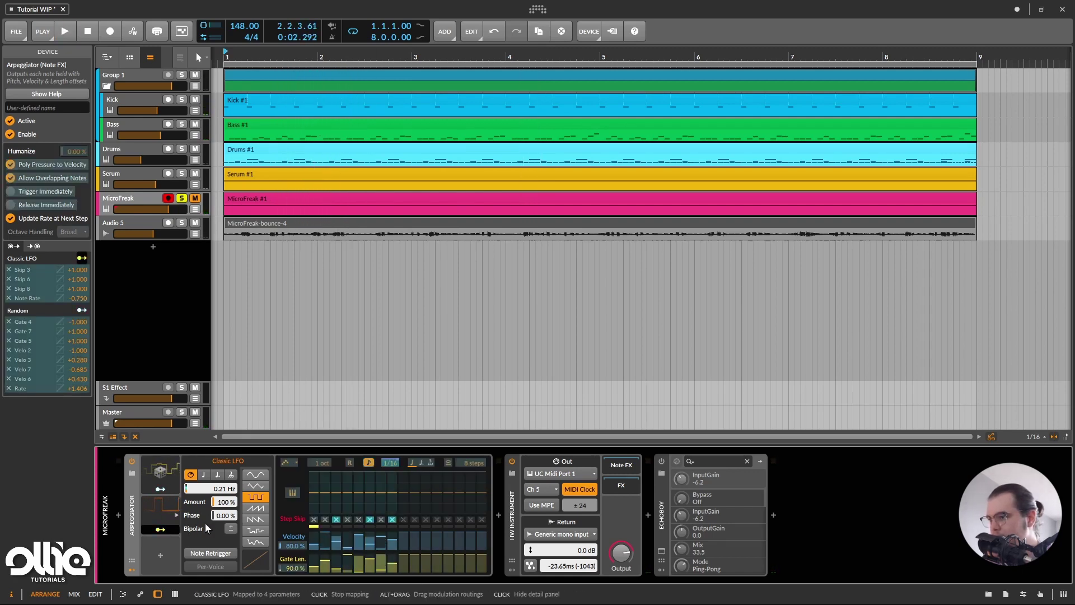
pyautogui.click(384, 463)
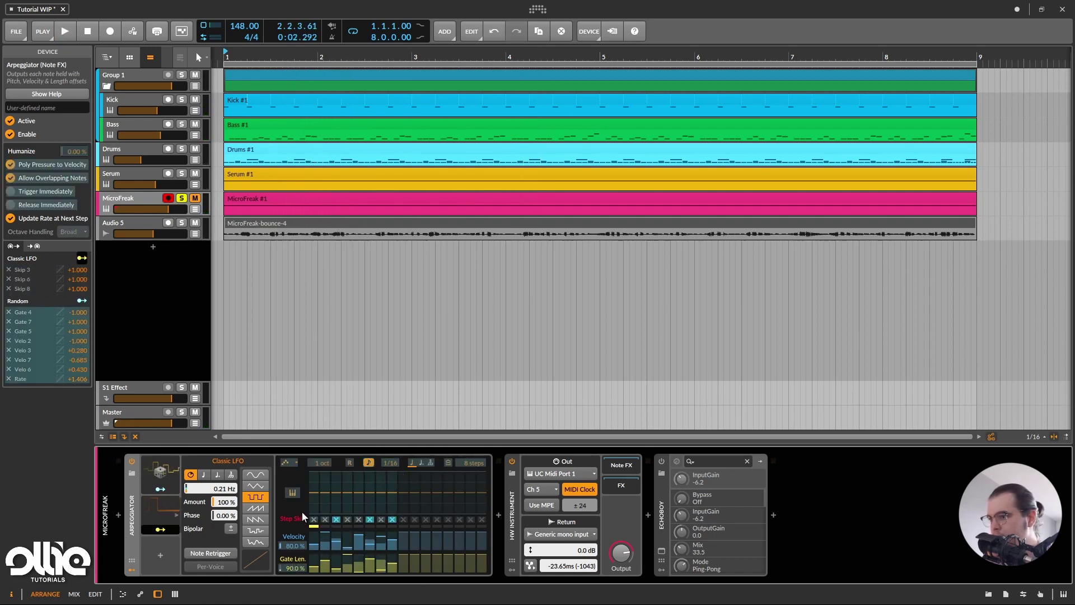
pyautogui.click(336, 519)
pyautogui.click(369, 519)
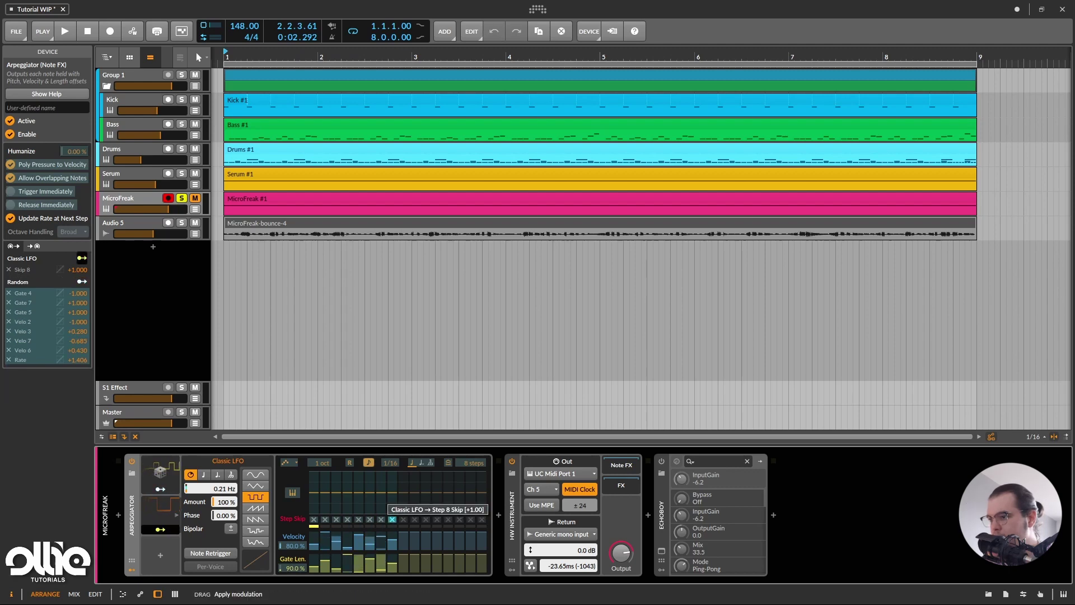
pyautogui.click(392, 520)
pyautogui.press('Escape')
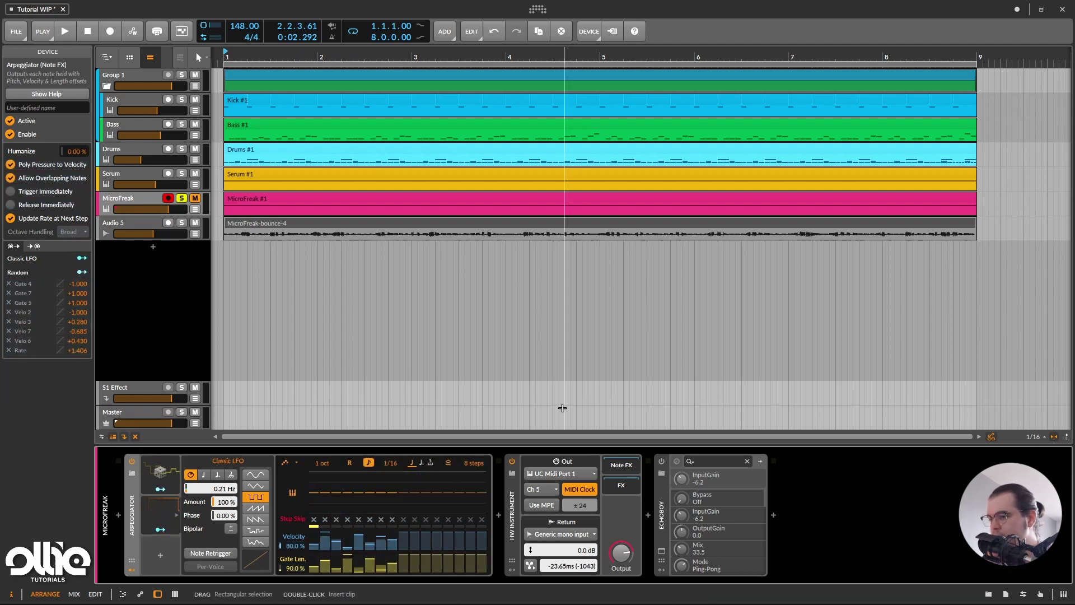
pyautogui.press('space')
pyautogui.press('space')
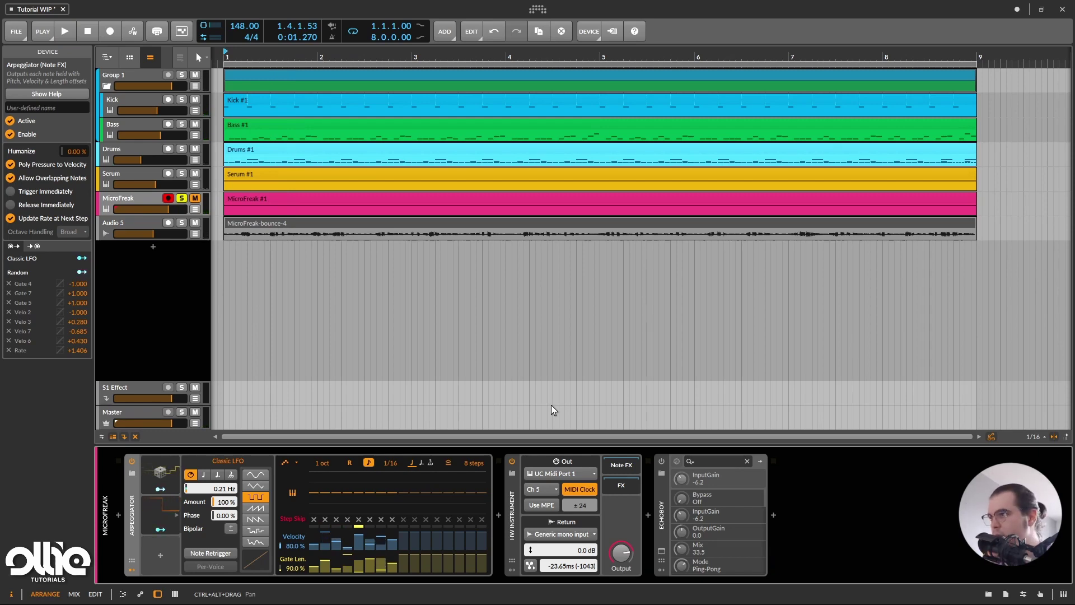
# Step: Bounce the MicroFreak #1 clip to a new audio track
pyautogui.click(286, 199)
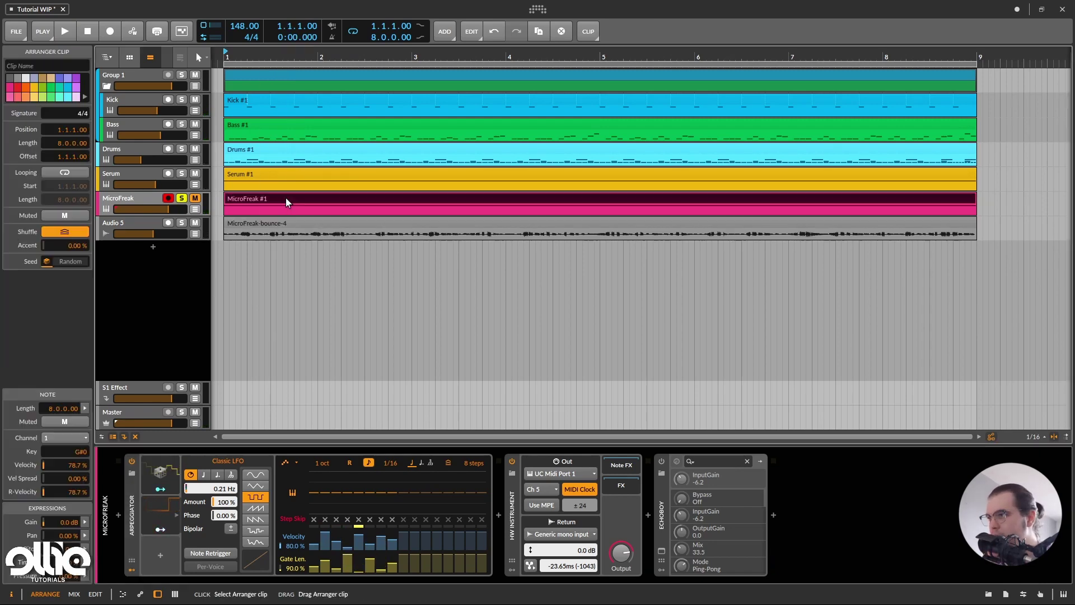
pyautogui.rightClick(285, 197)
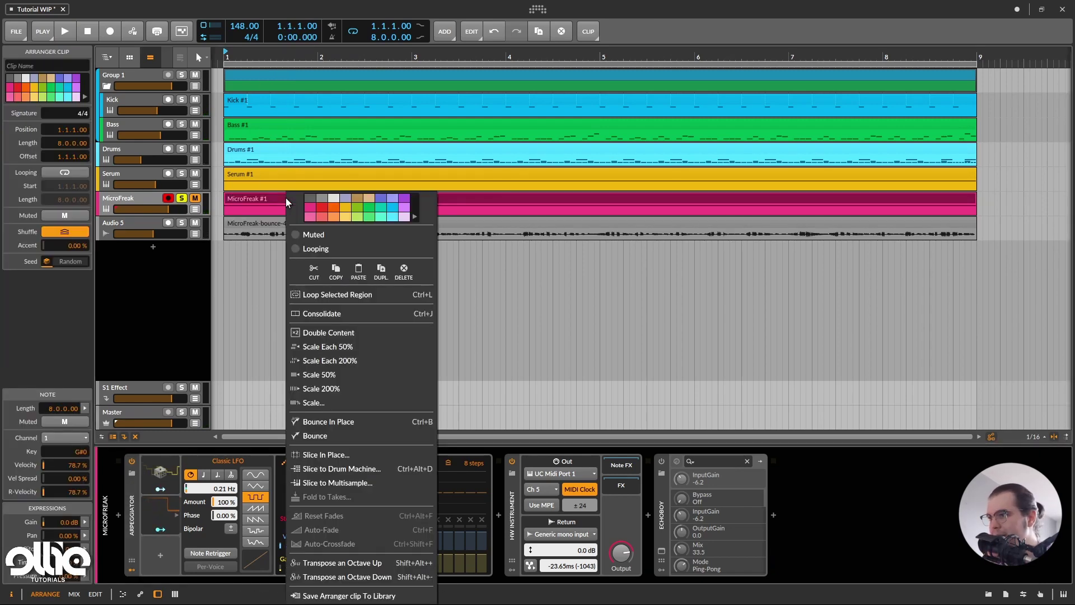
pyautogui.click(358, 437)
pyautogui.click(576, 423)
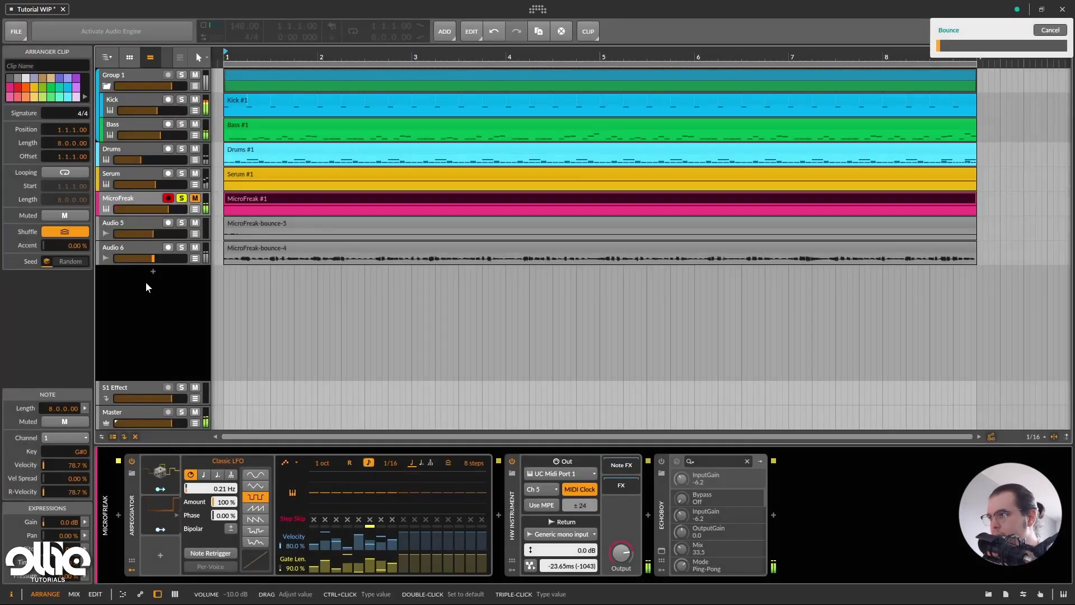
# Step: Colour the new Audio 5 track orange
pyautogui.rightClick(150, 226)
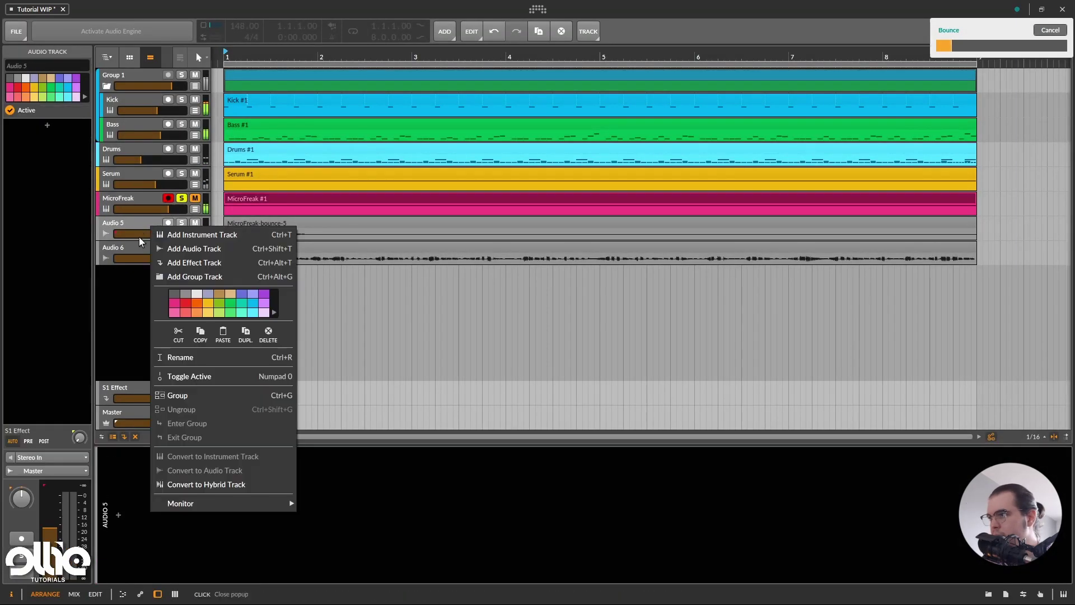
pyautogui.click(197, 302)
pyautogui.click(431, 493)
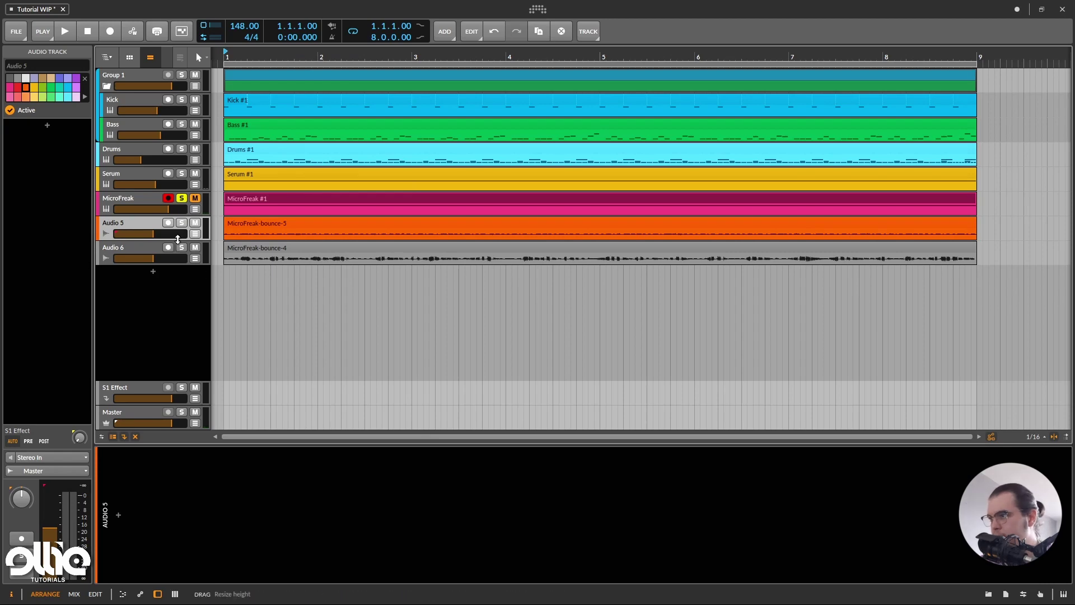
# Step: Open the MicroFreak-bounce-5 clip in an enlarged editor and select its audio event
pyautogui.moveTo(178, 239); pyautogui.dragTo(178, 340)
pyautogui.doubleClick(254, 224)
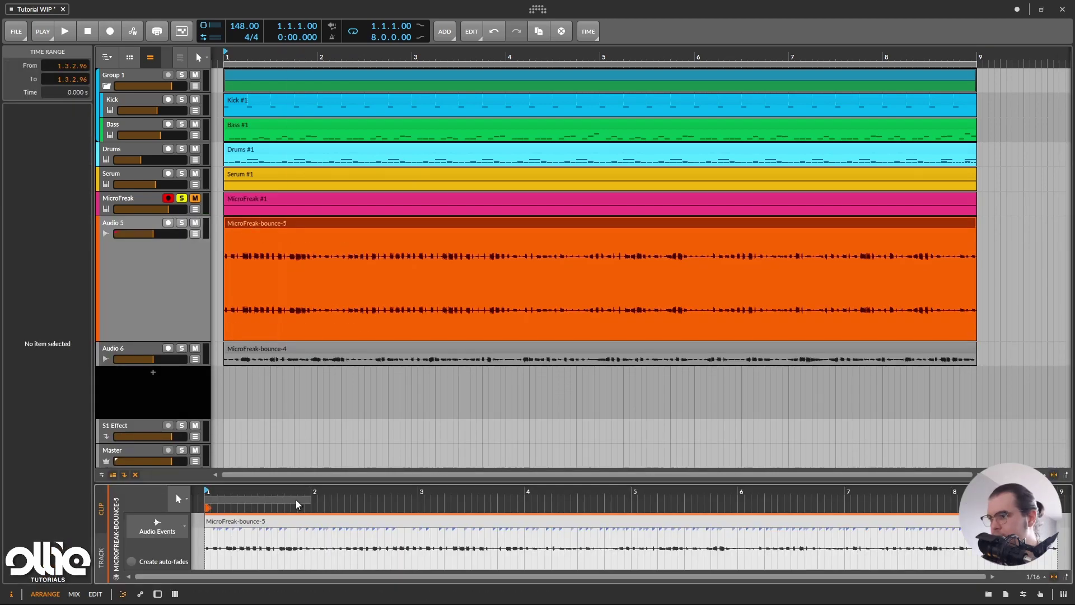
pyautogui.moveTo(359, 480); pyautogui.dragTo(451, 308)
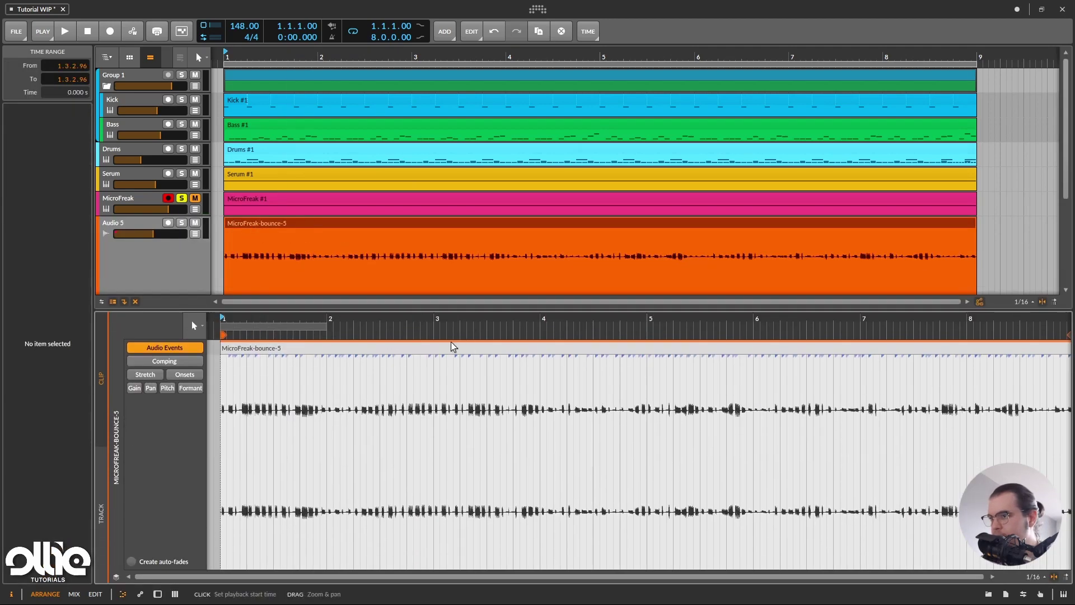
pyautogui.click(454, 346)
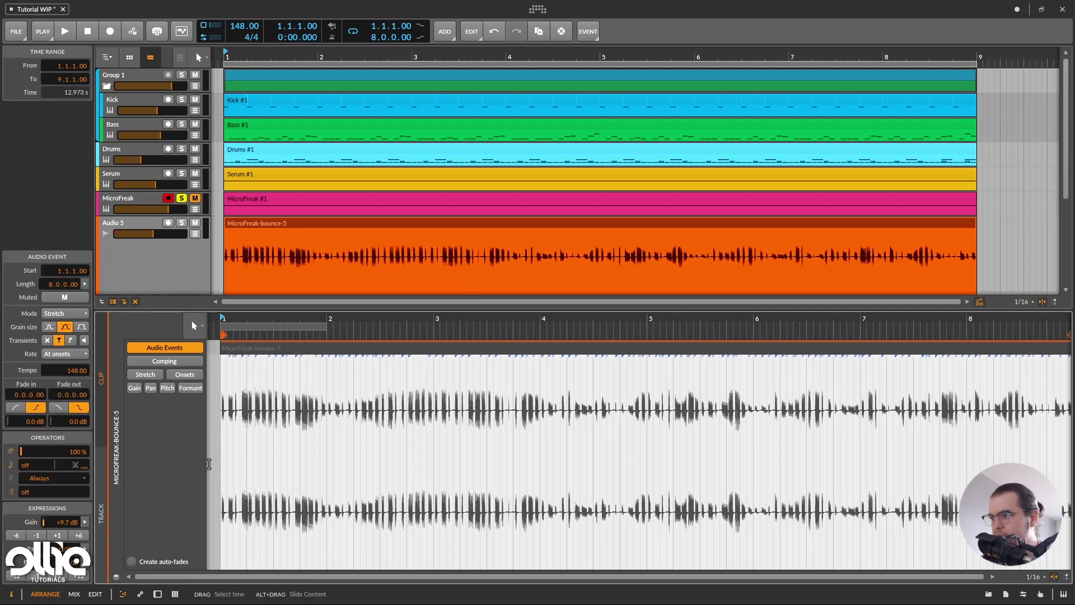
# Step: Nudge the audio event earlier to -1.4.4.73, zooming to check its hits against the grid
pyautogui.scroll(15, 213, 454)
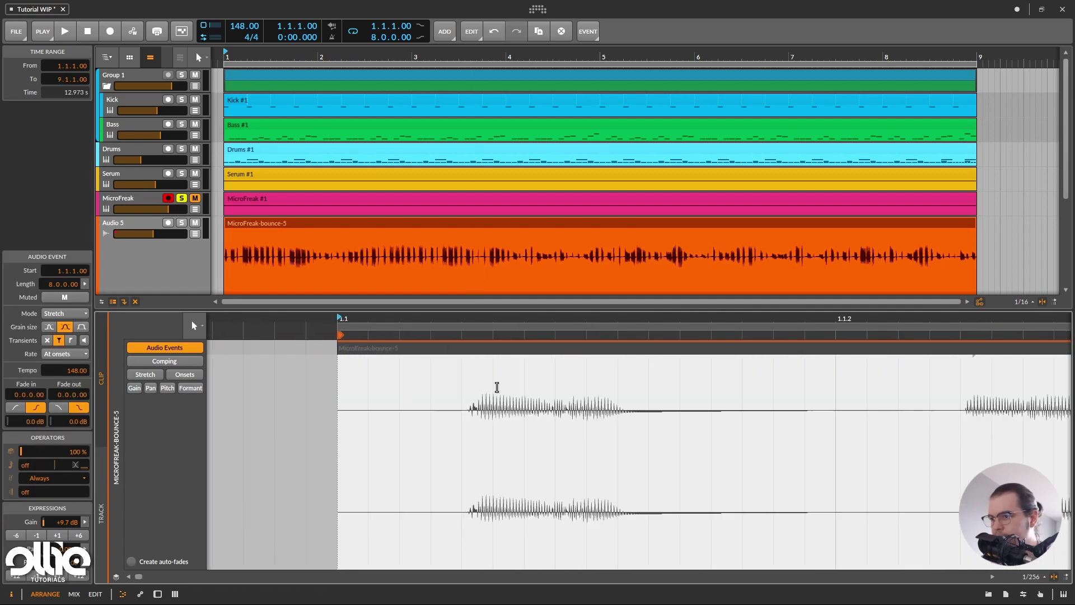
pyautogui.moveTo(487, 352); pyautogui.dragTo(361, 353)
pyautogui.scroll(5, 326, 394)
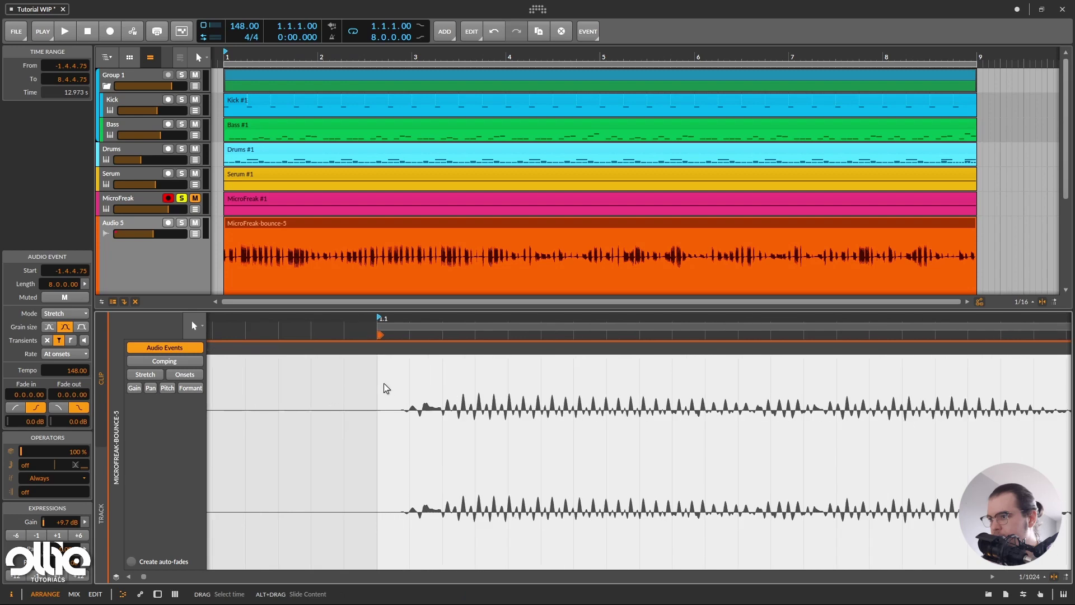
pyautogui.moveTo(435, 360); pyautogui.dragTo(396, 355)
pyautogui.scroll(3, 396, 355)
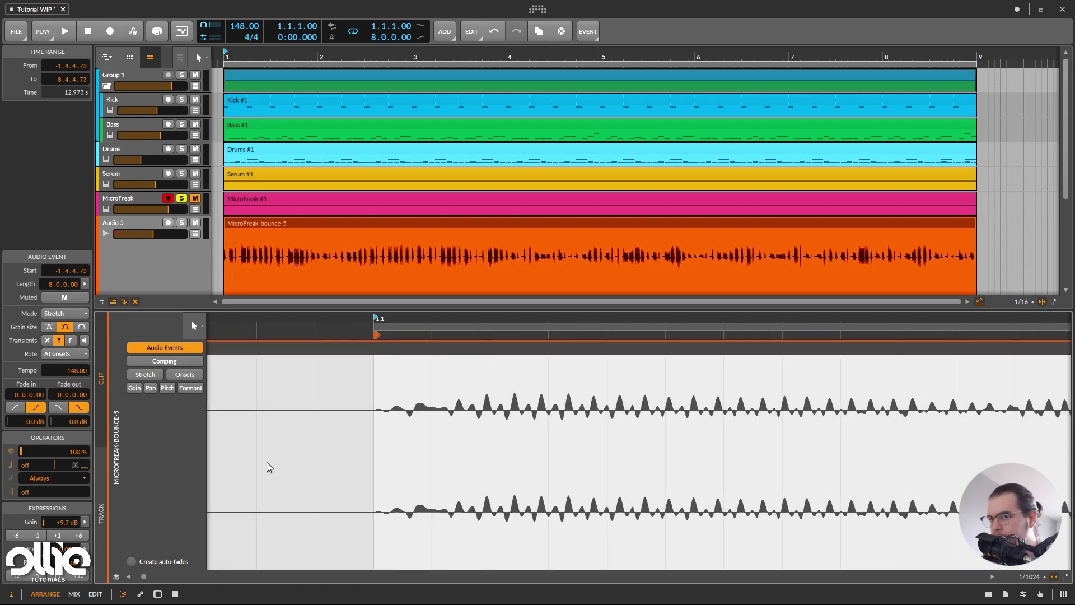
pyautogui.scroll(-5, 269, 467)
pyautogui.scroll(5, 557, 425)
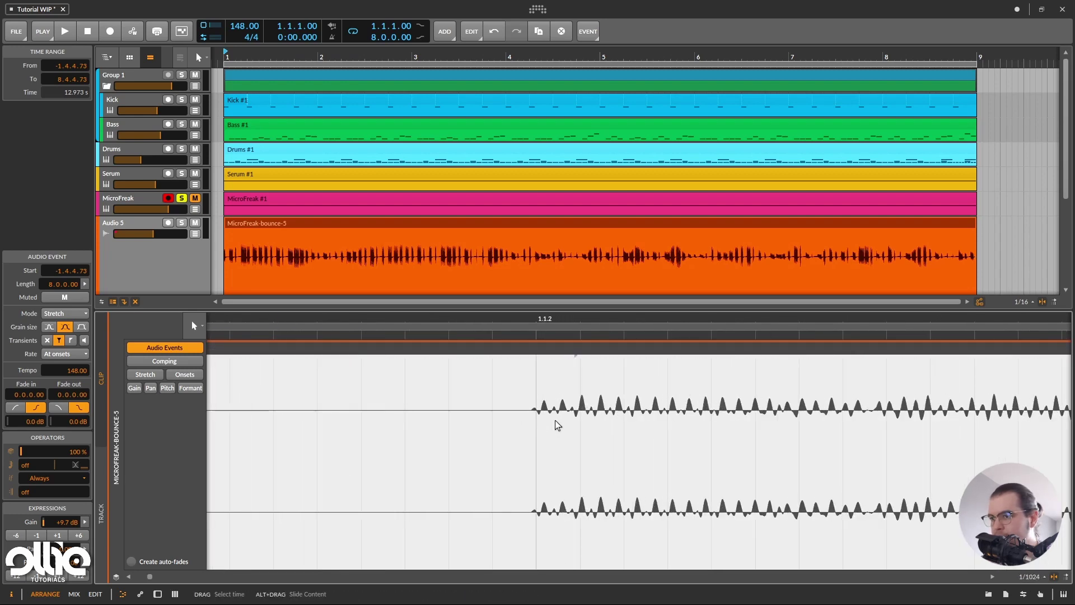
pyautogui.scroll(2, 441, 447)
pyautogui.scroll(-5, 499, 449)
pyautogui.scroll(5, 766, 452)
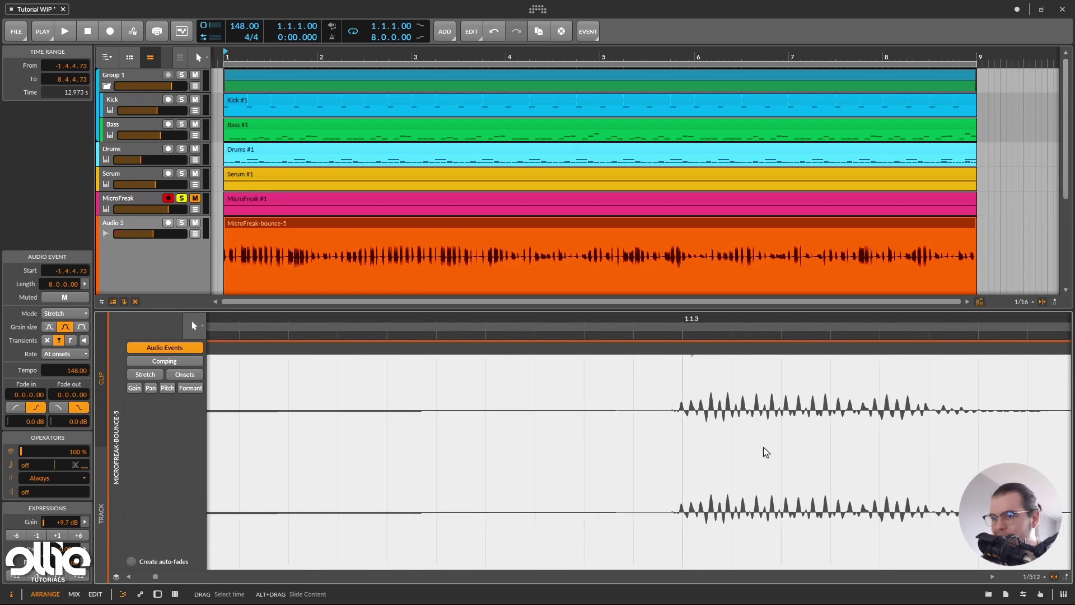
pyautogui.scroll(-5, 480, 458)
pyautogui.scroll(5, 626, 455)
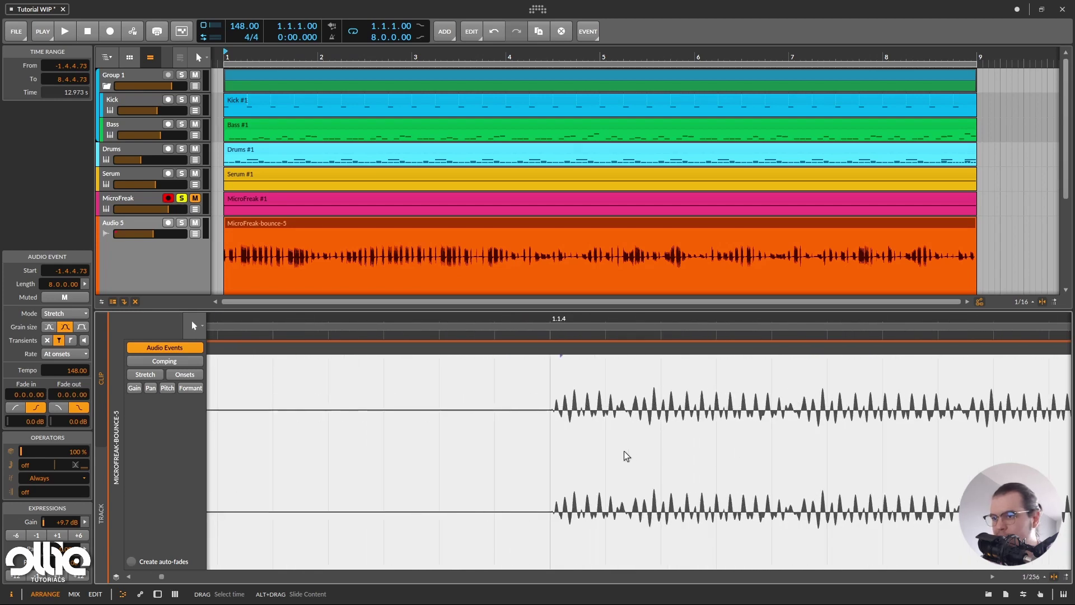
pyautogui.scroll(2, 552, 432)
pyautogui.scroll(-5, 437, 448)
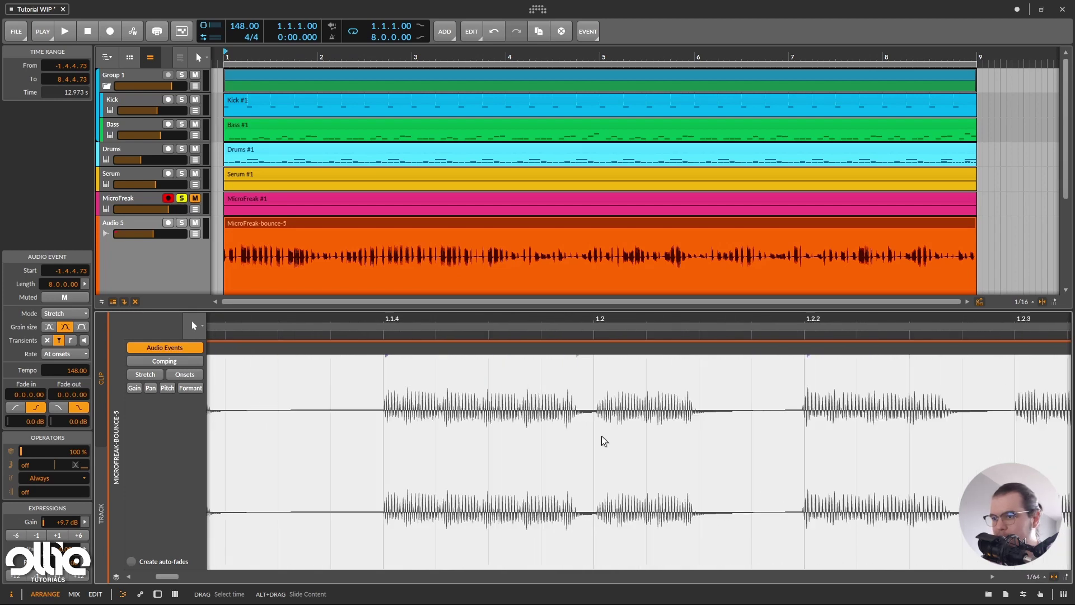
pyautogui.scroll(2, 604, 441)
pyautogui.scroll(-3, 535, 441)
pyautogui.scroll(5, 644, 443)
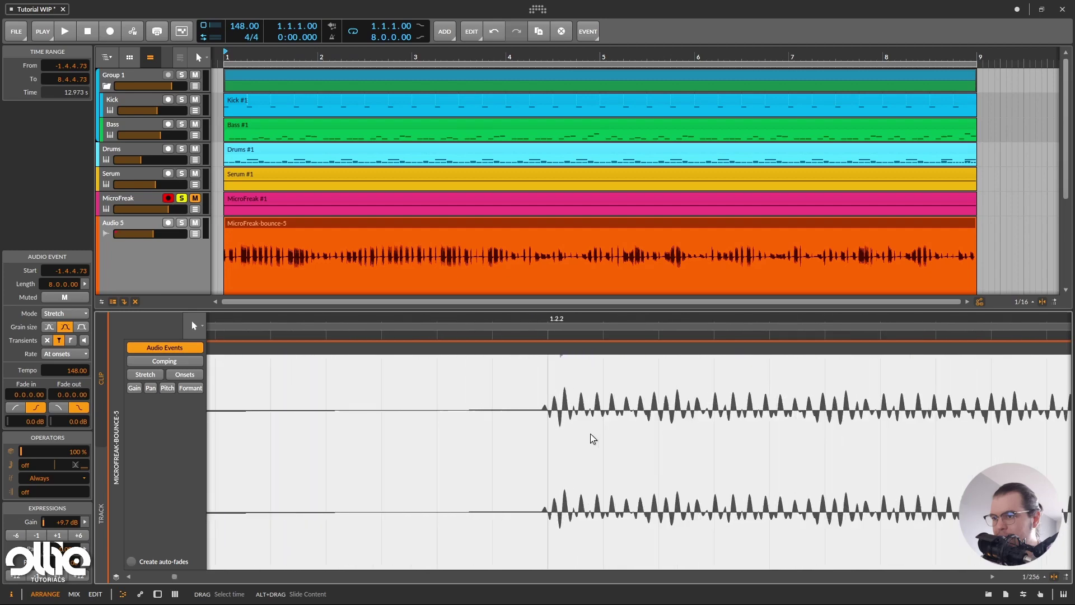
pyautogui.scroll(-4, 506, 446)
pyautogui.scroll(5, 629, 437)
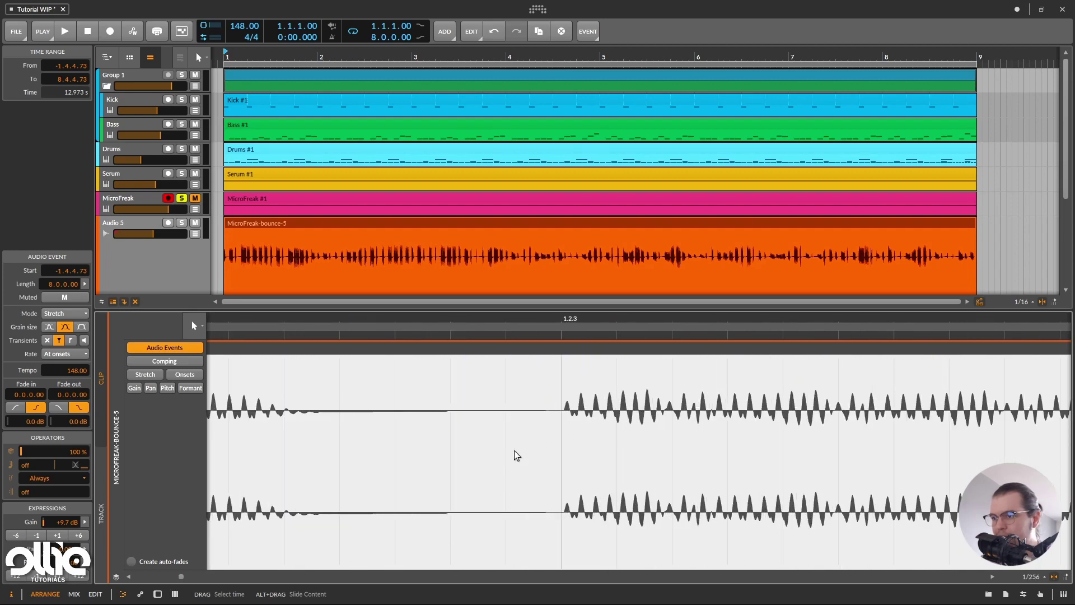
pyautogui.scroll(-3, 659, 439)
pyautogui.scroll(5, 644, 432)
pyautogui.scroll(-3, 531, 446)
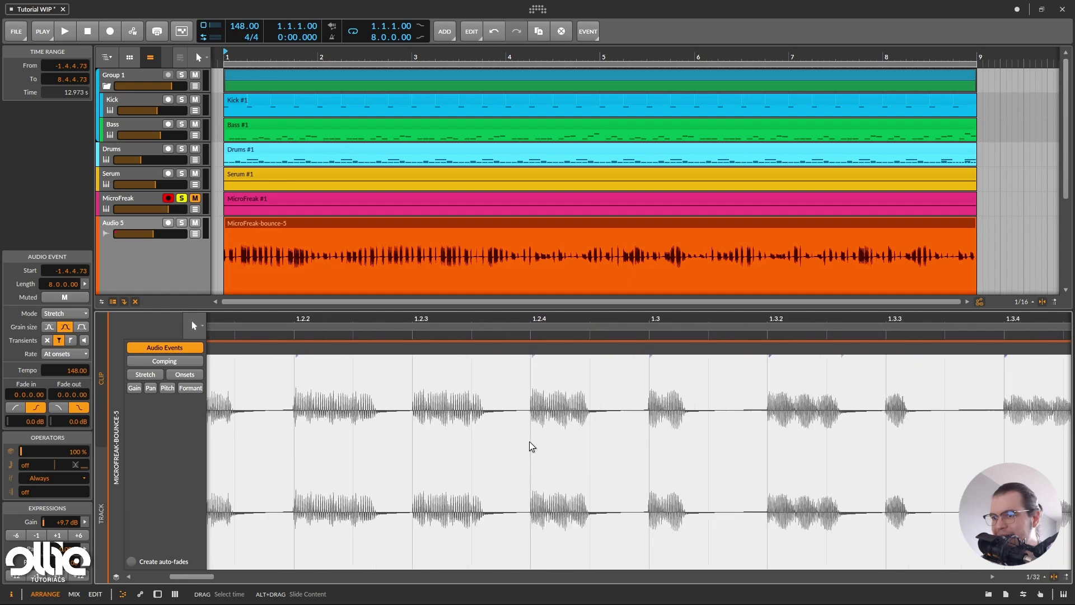
pyautogui.scroll(6, 741, 430)
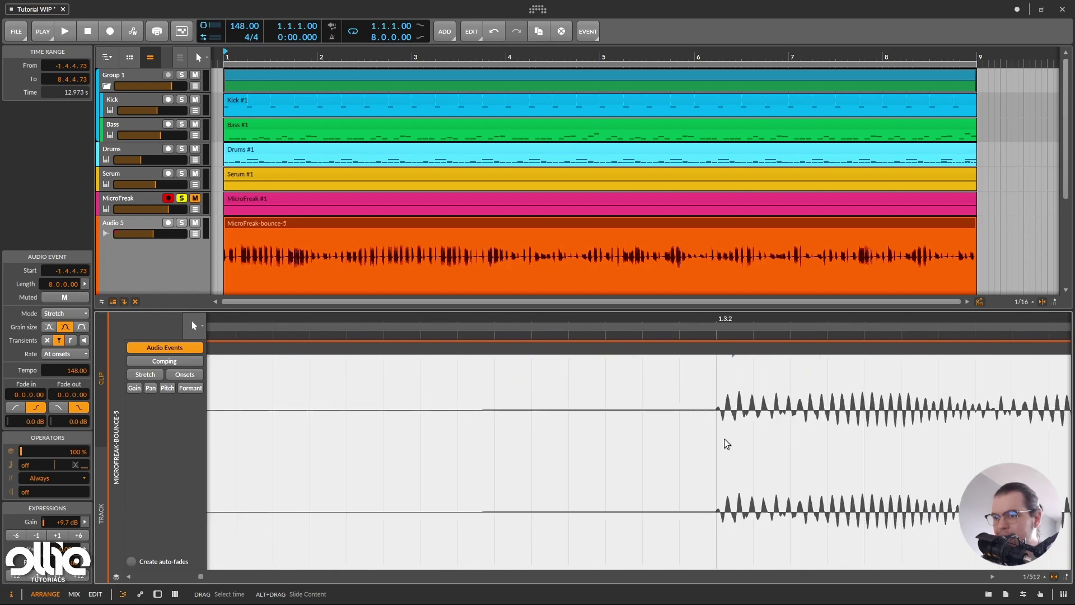
pyautogui.scroll(-4, 727, 444)
pyautogui.scroll(-3, 610, 230)
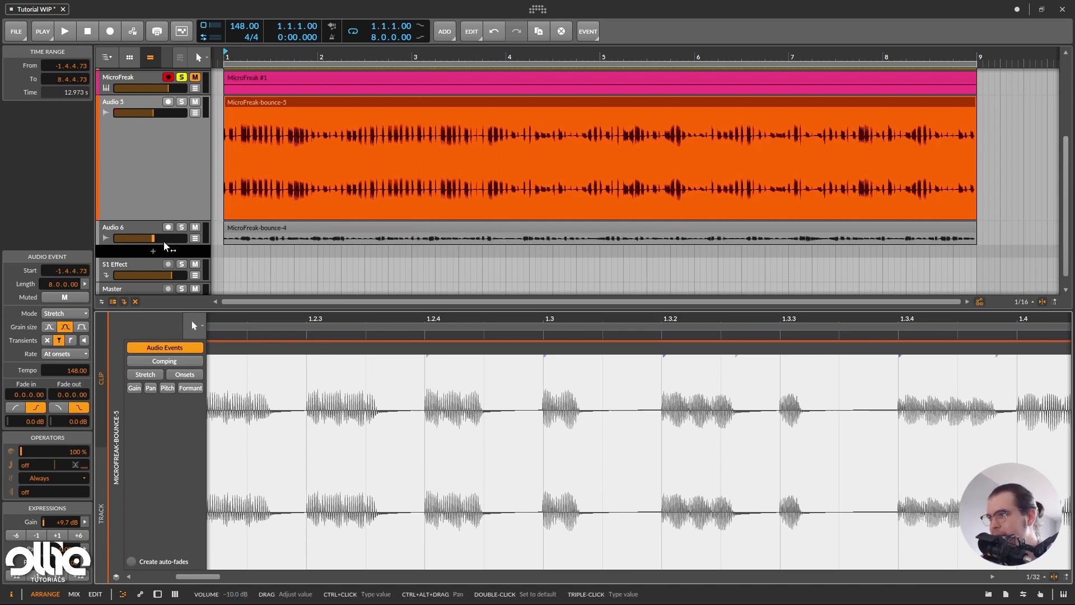
# Step: Enlarge Audio 6 and open the MicroFreak-bounce-4 clip, zooming in to inspect its timing
pyautogui.moveTo(166, 247); pyautogui.dragTo(166, 289)
pyautogui.scroll(-2, 260, 168)
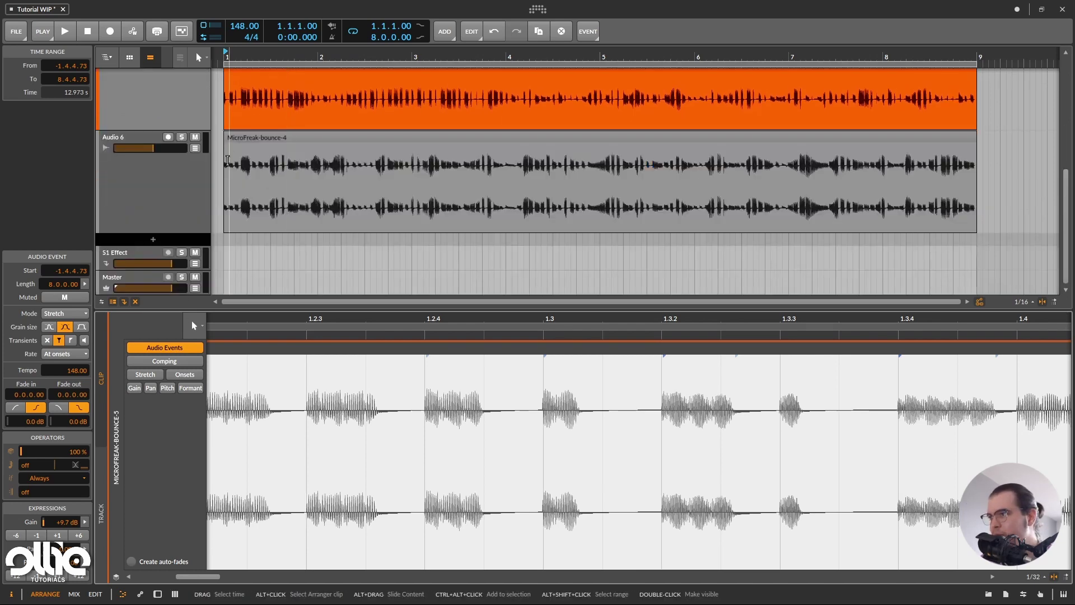
pyautogui.click(259, 140)
pyautogui.scroll(5, 269, 439)
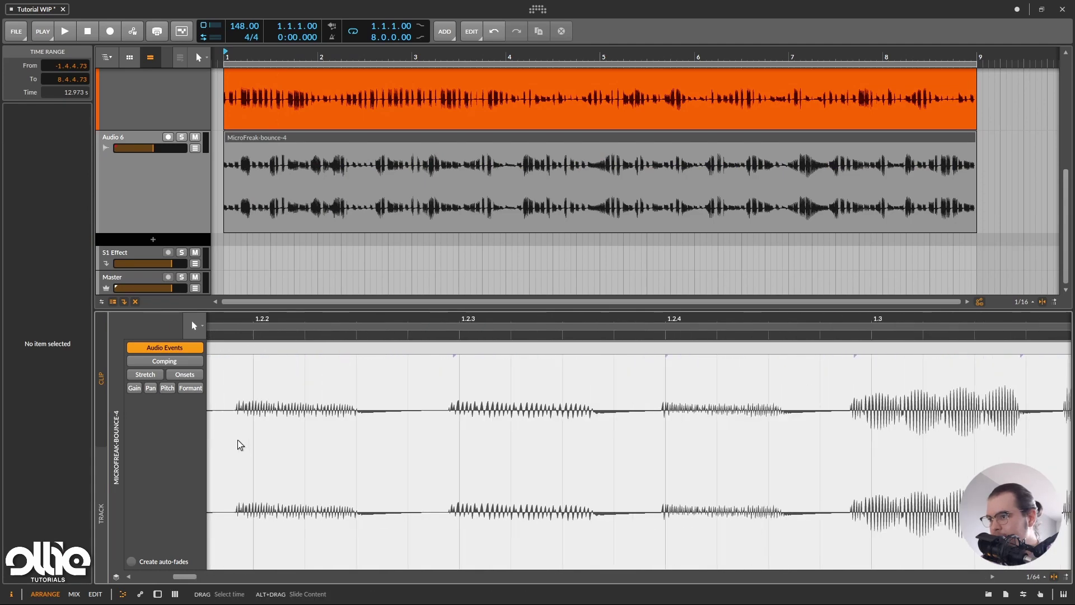
pyautogui.scroll(-5, 241, 445)
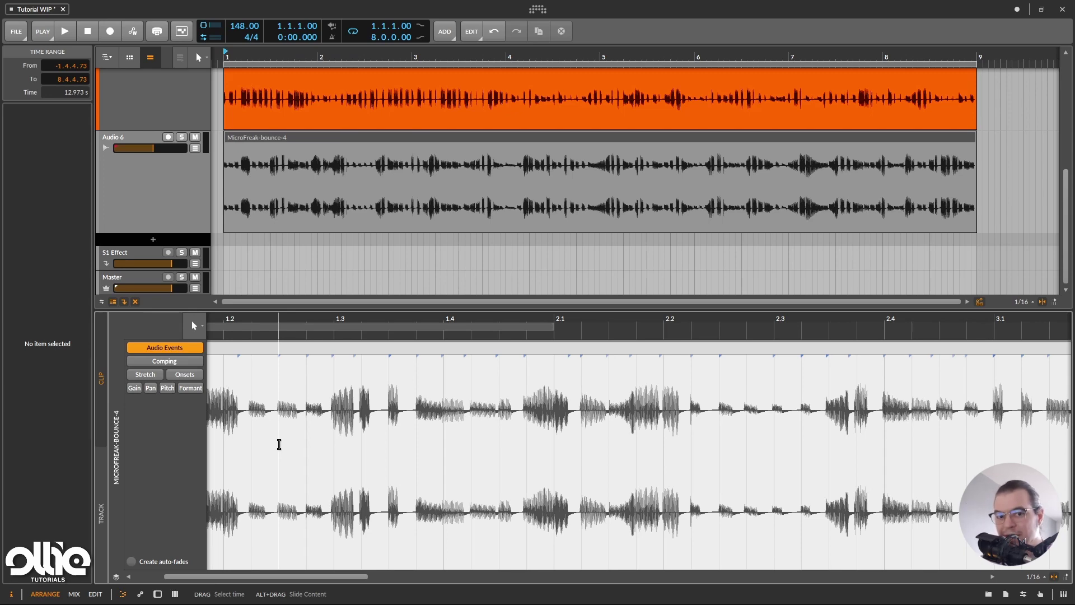
pyautogui.scroll(3, 528, 468)
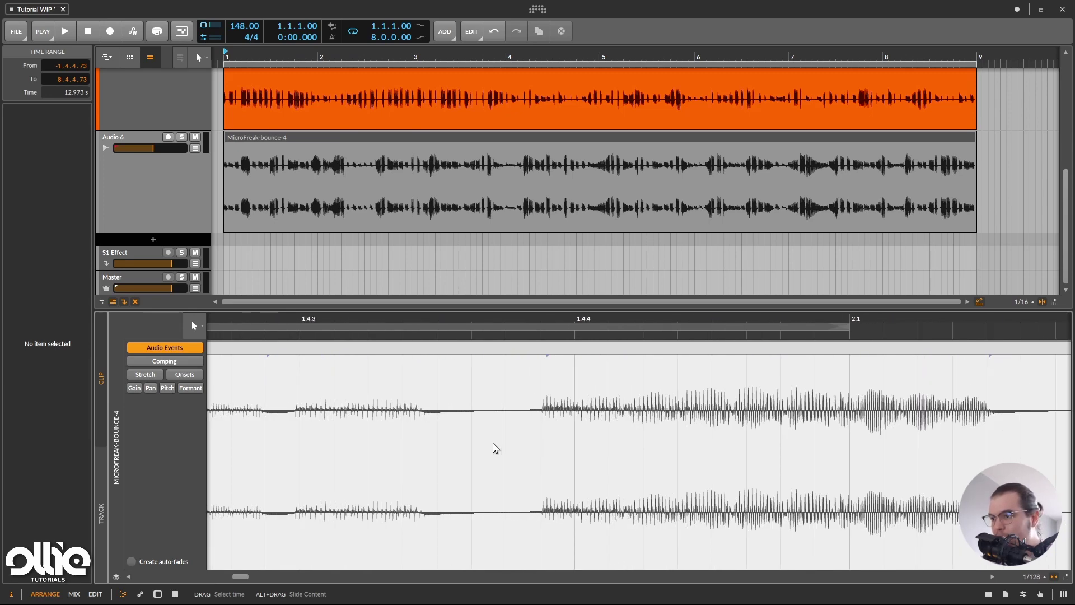
pyautogui.scroll(3, 674, 442)
pyautogui.scroll(-3, 570, 441)
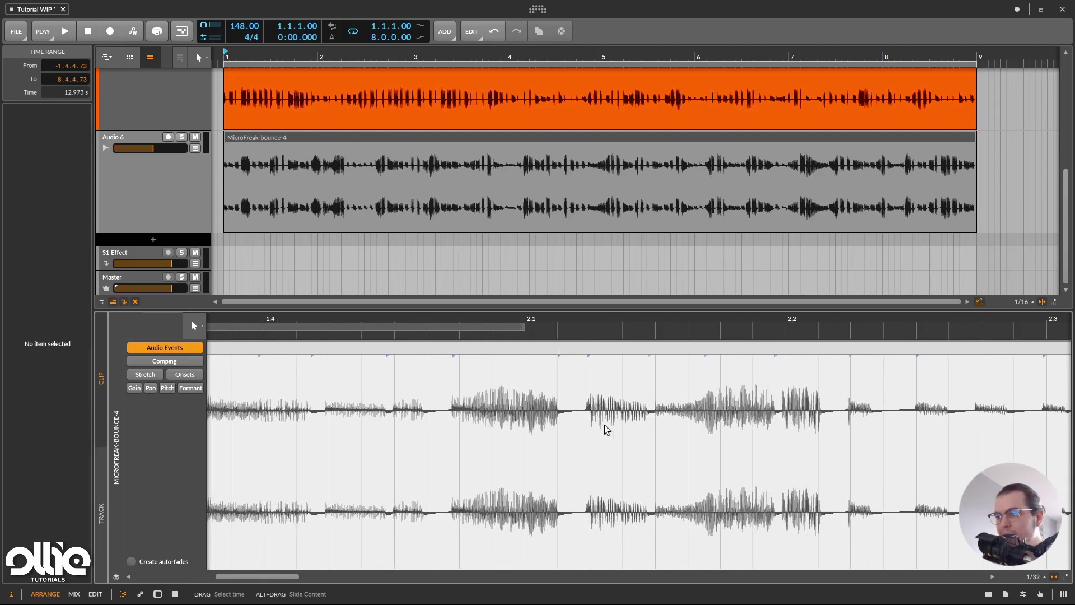
pyautogui.scroll(5, 603, 427)
pyautogui.scroll(-3, 597, 438)
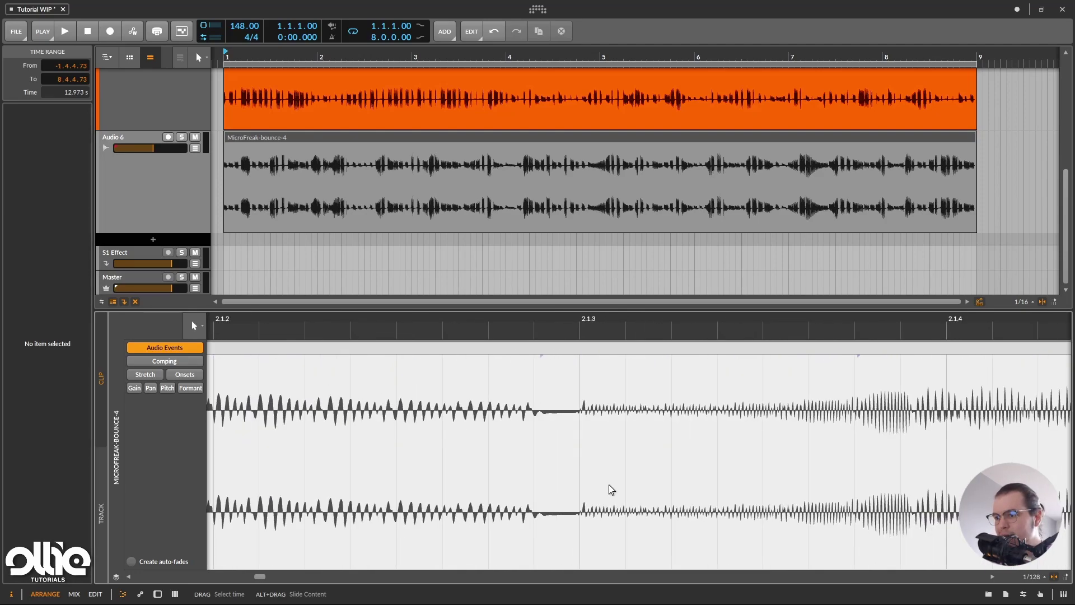
pyautogui.scroll(3, 609, 490)
# Step: Mark position 2.1.2.99 in the recording, then shrink the editor to reveal the arrangement
pyautogui.click(616, 461)
pyautogui.scroll(-5, 528, 468)
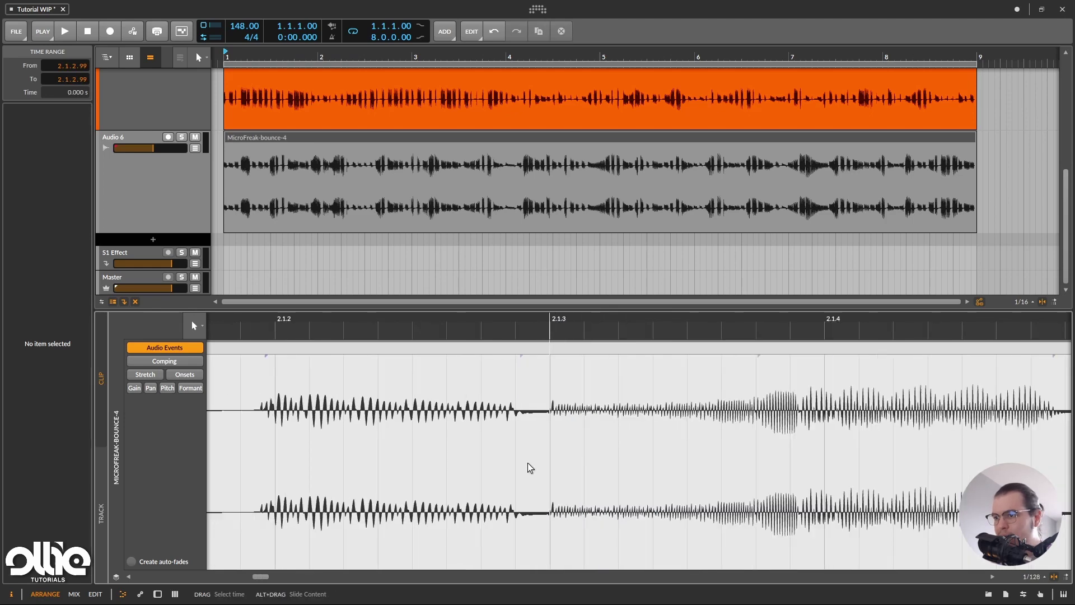
pyautogui.scroll(3, 792, 434)
pyautogui.scroll(-3, 792, 434)
pyautogui.scroll(-3, 506, 203)
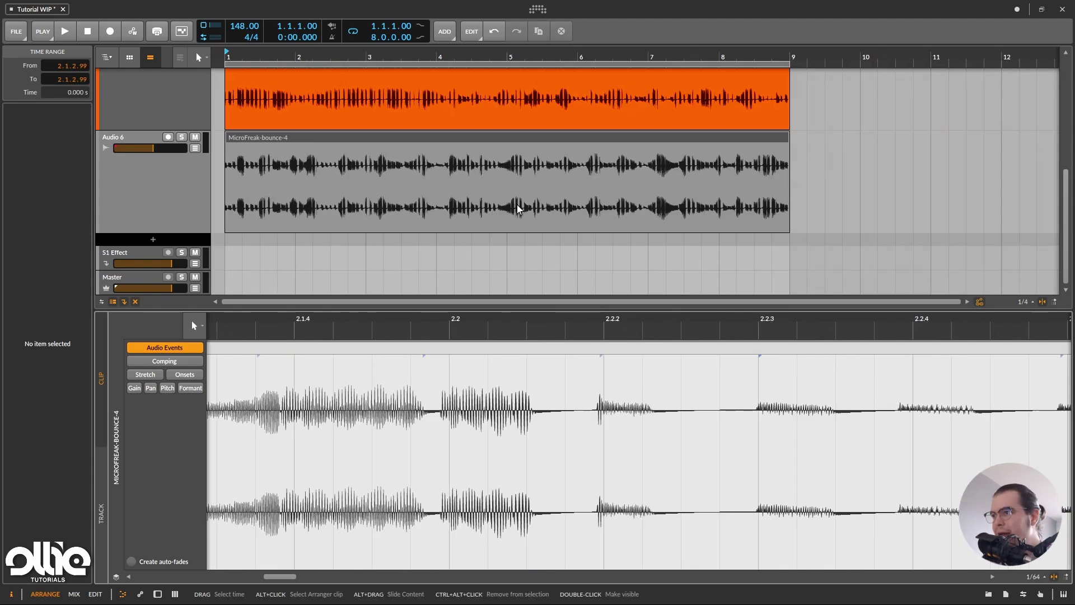
pyautogui.moveTo(456, 312); pyautogui.dragTo(420, 486)
# Step: Display the MicroFreak track's Arpeggiator, HW Instrument and EchoBoy devices in the Device panel
pyautogui.scroll(4, 140, 263)
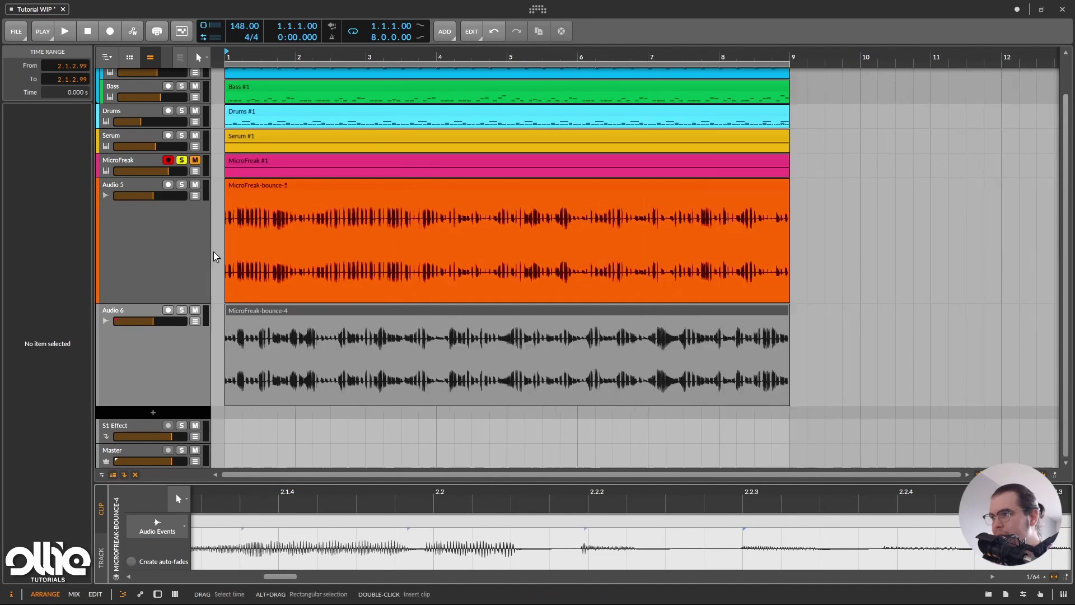
pyautogui.press('d')
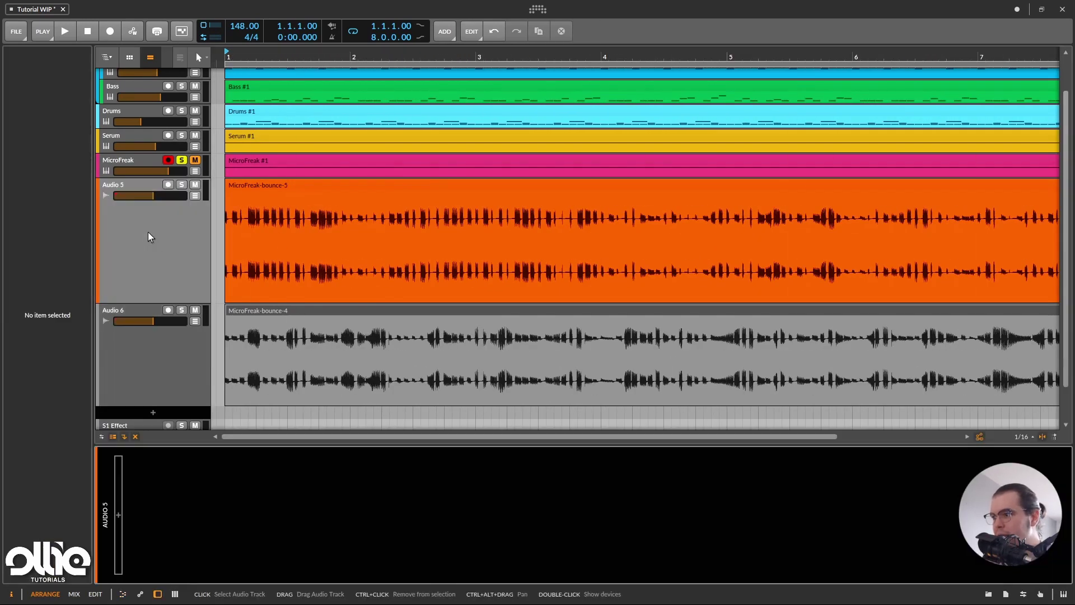
pyautogui.click(139, 159)
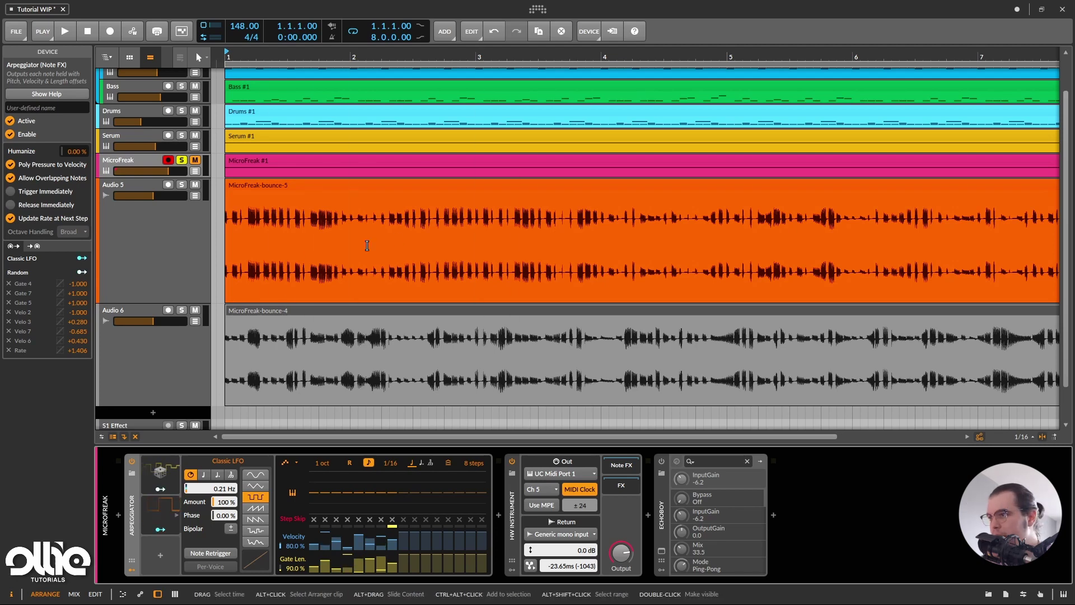
pyautogui.scroll(-3, 346, 273)
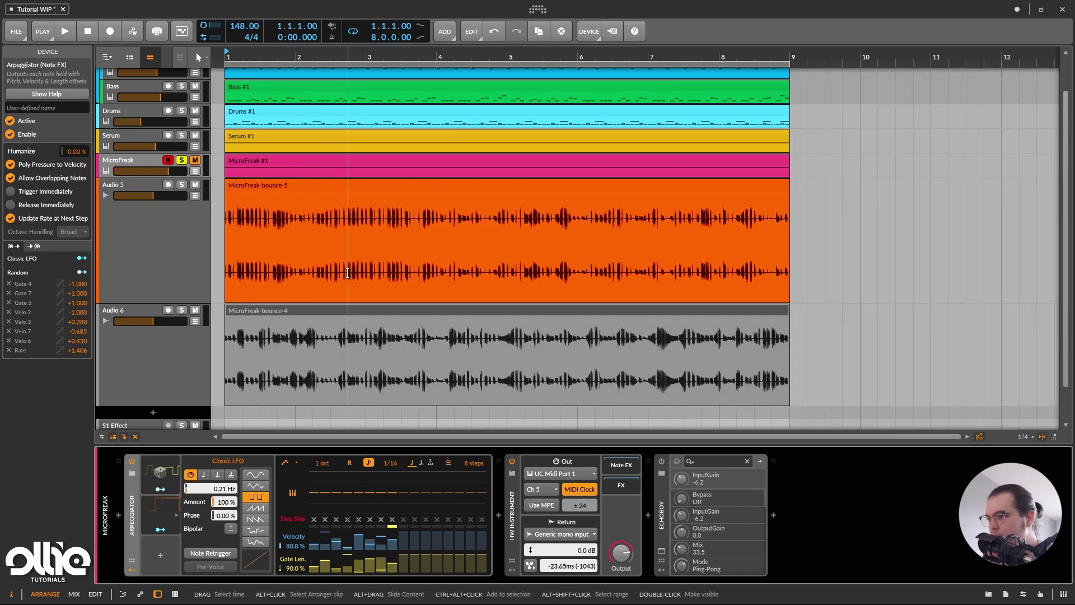